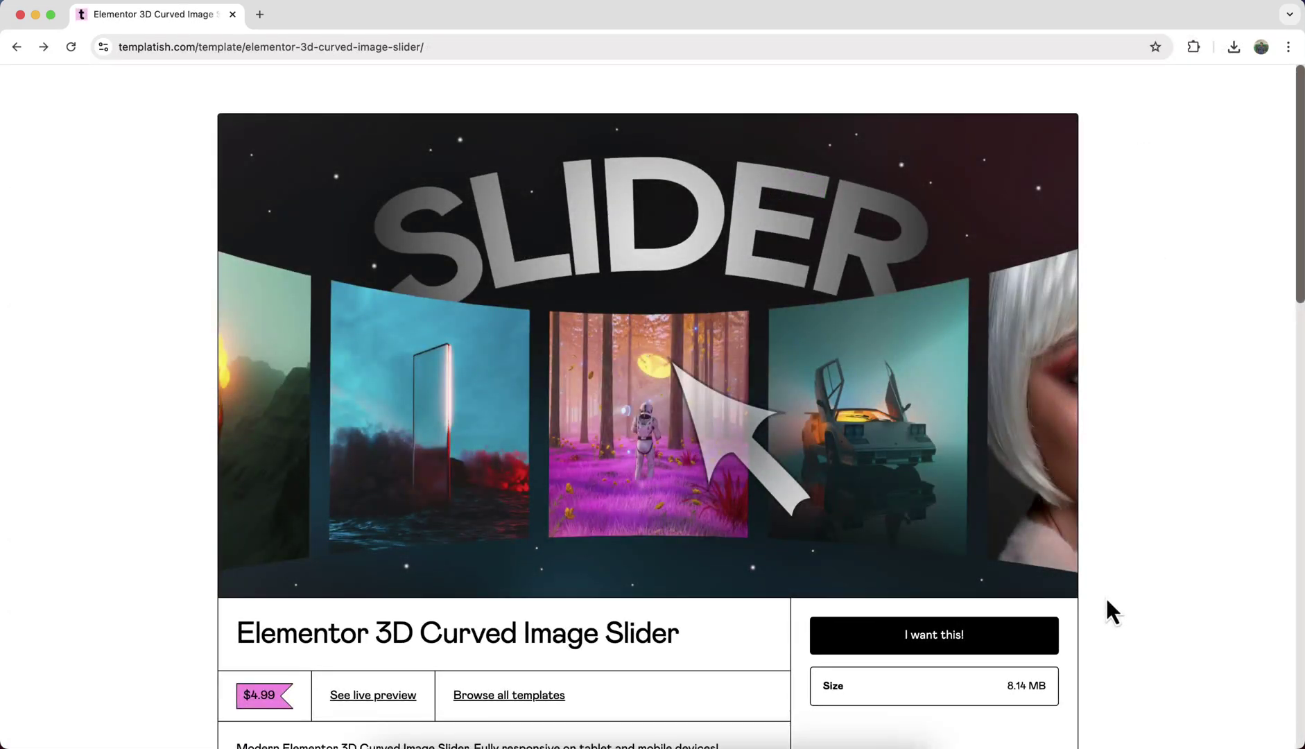
Step: Add a single-column Flexbox container and set its Content Width to Full Width
scroll(1107, 601, "down", 10)
scroll(1107, 601, "up", 10)
scroll(1107, 601, "down", 1)
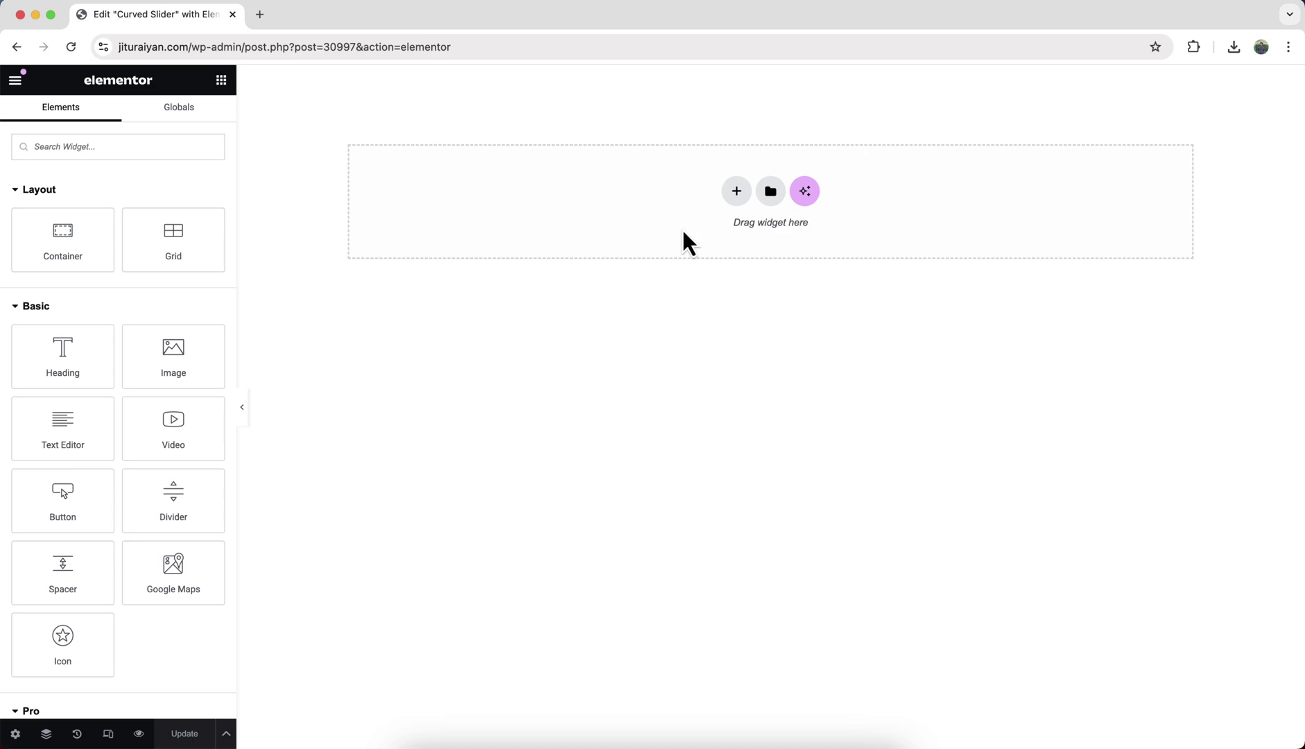
left_click(744, 199)
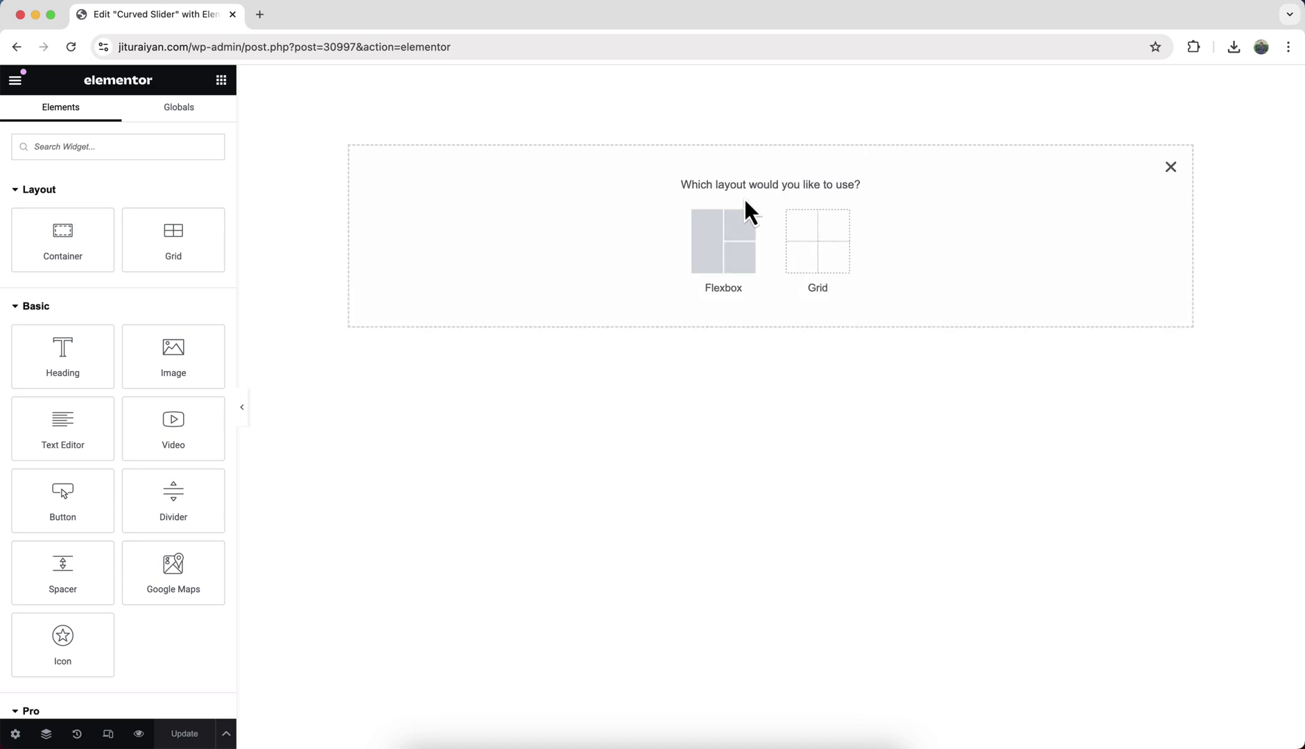
left_click(744, 210)
left_click(581, 236)
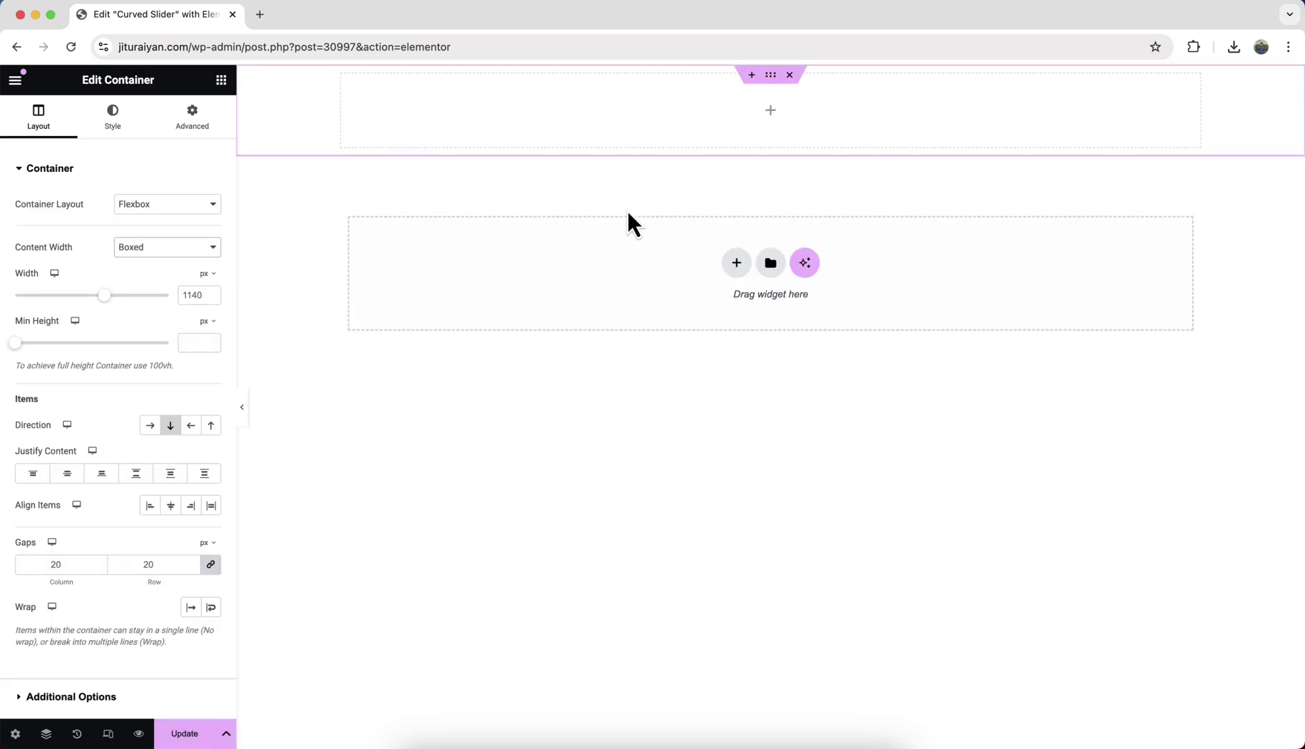
left_click(130, 253)
left_click(133, 265)
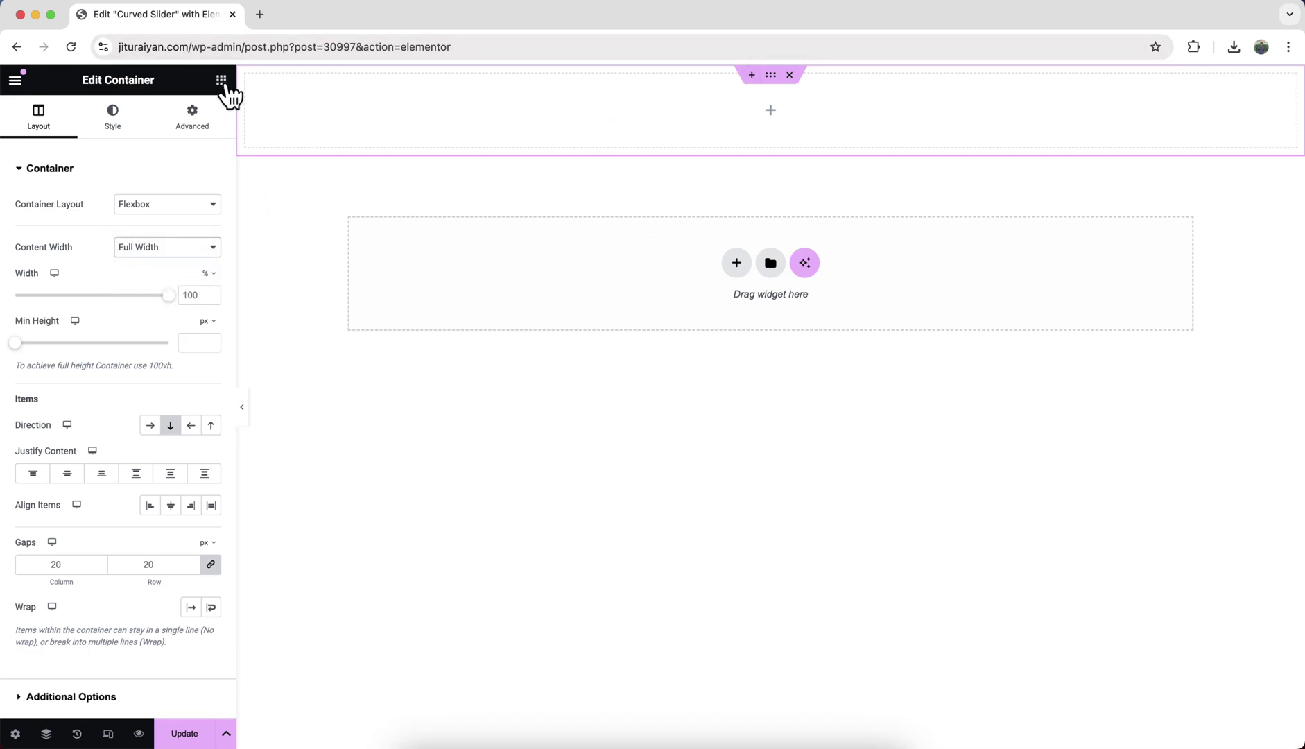
Step: Place a Heading widget in the container with a Button widget beneath it
left_click(222, 81)
left_click_drag(76, 347, 478, 127)
left_click(221, 81)
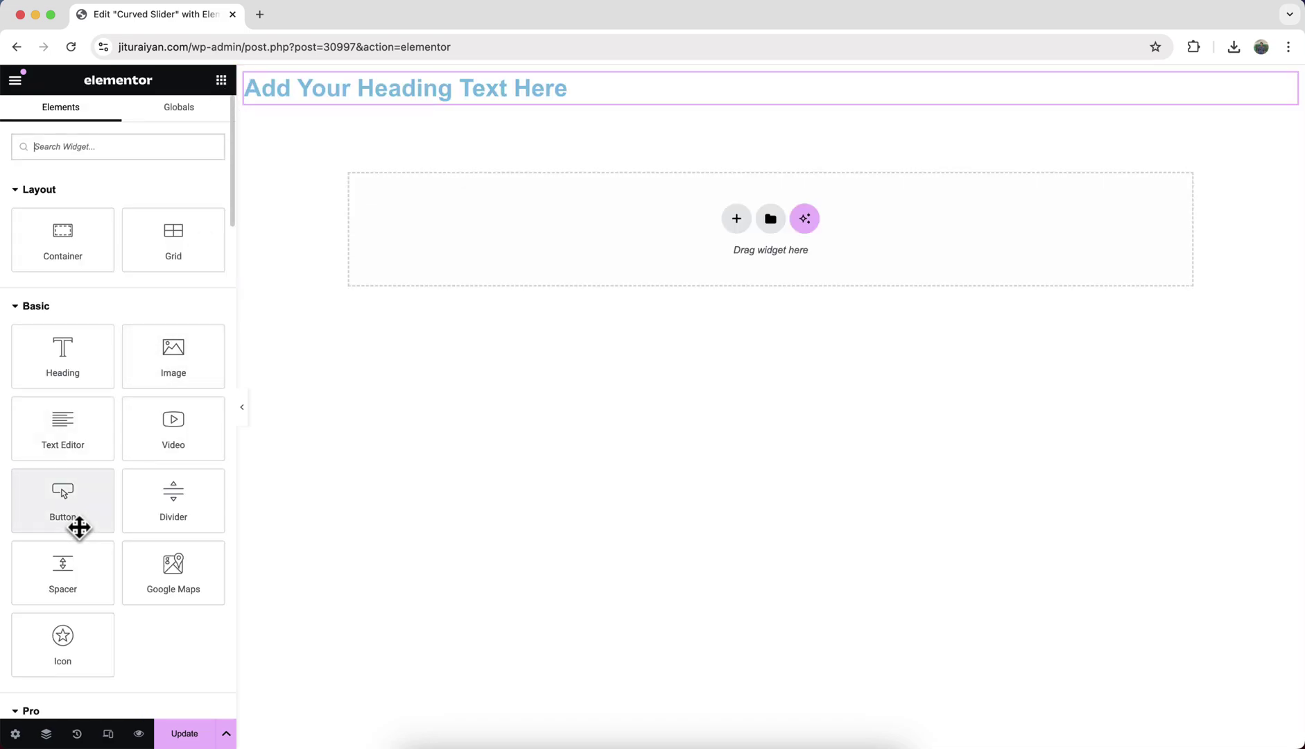
left_click_drag(79, 524, 383, 142)
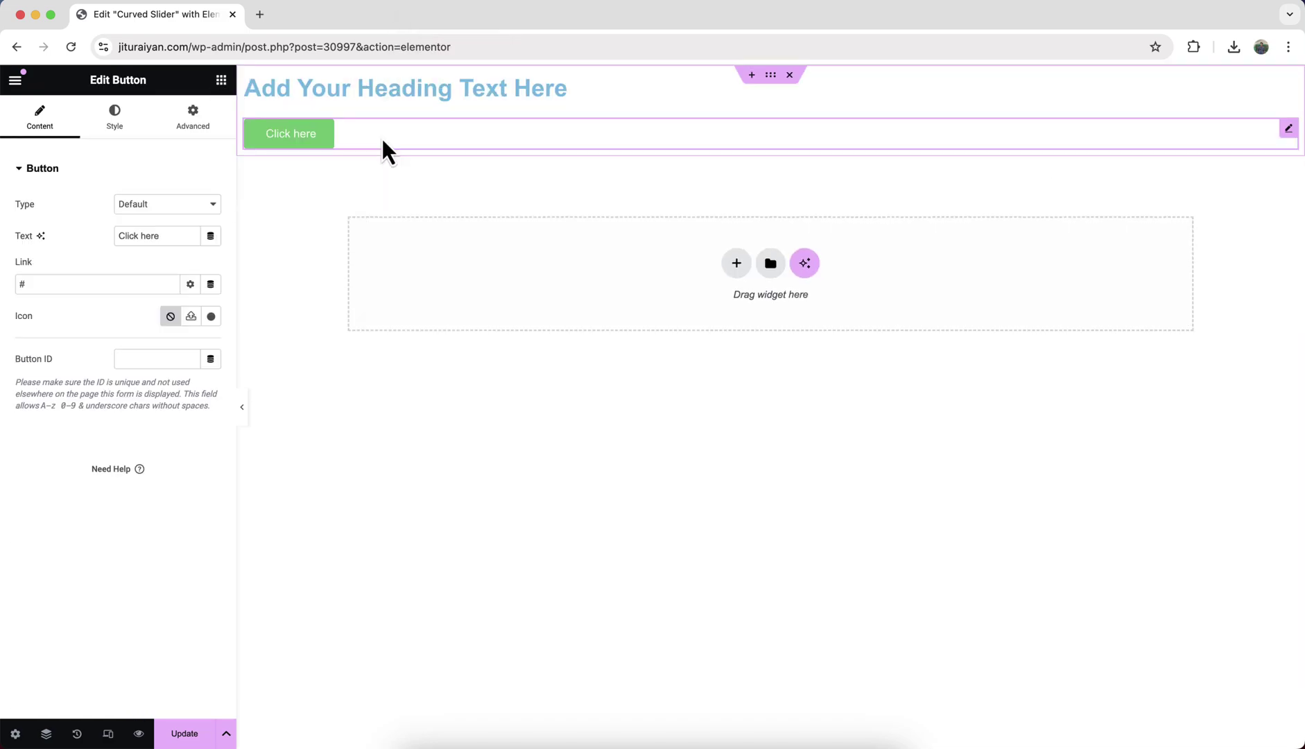
Step: Change the heading text to 'Our Works' and select the button's label text
left_click(469, 90)
triple_click(160, 222)
type("Our Works")
left_click(303, 139)
triple_click(129, 234)
Step: Label the button 'Hire Now' and set the heading to Inter 100px, line height 1, -0.05em spacing
type("Hire Now")
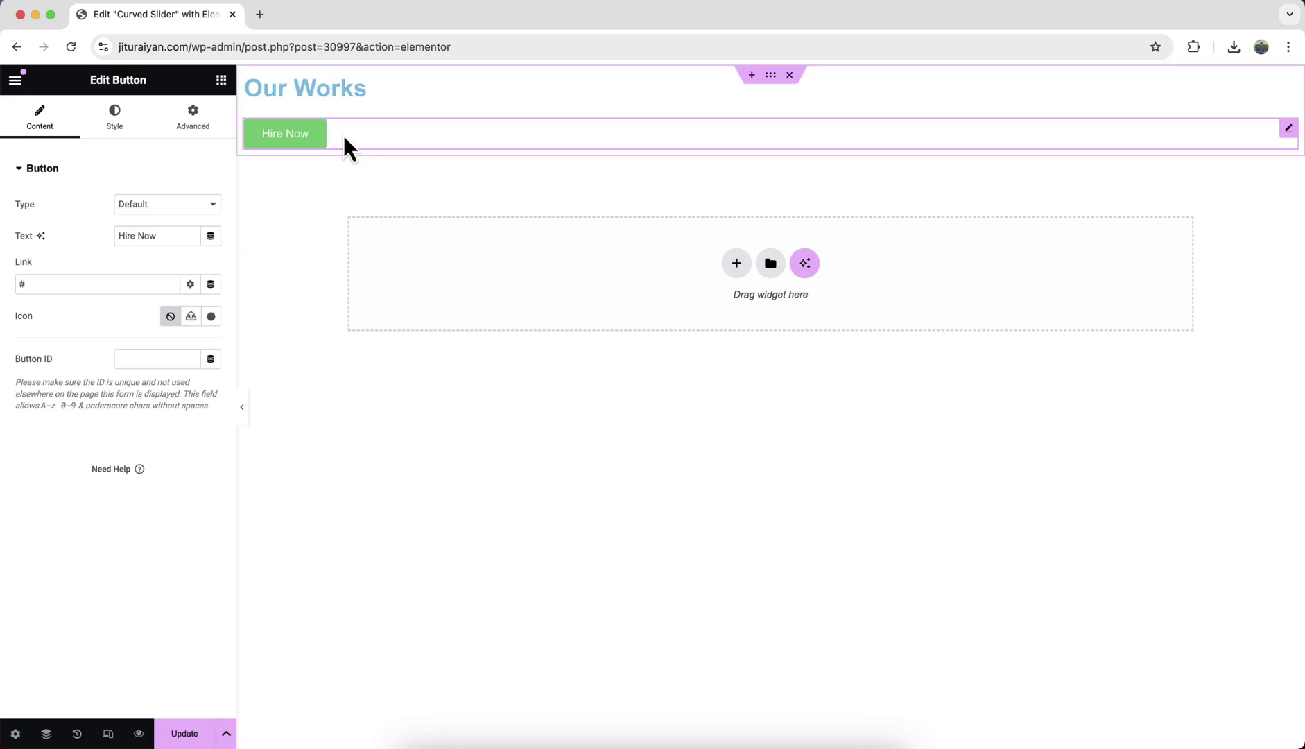
left_click(375, 94)
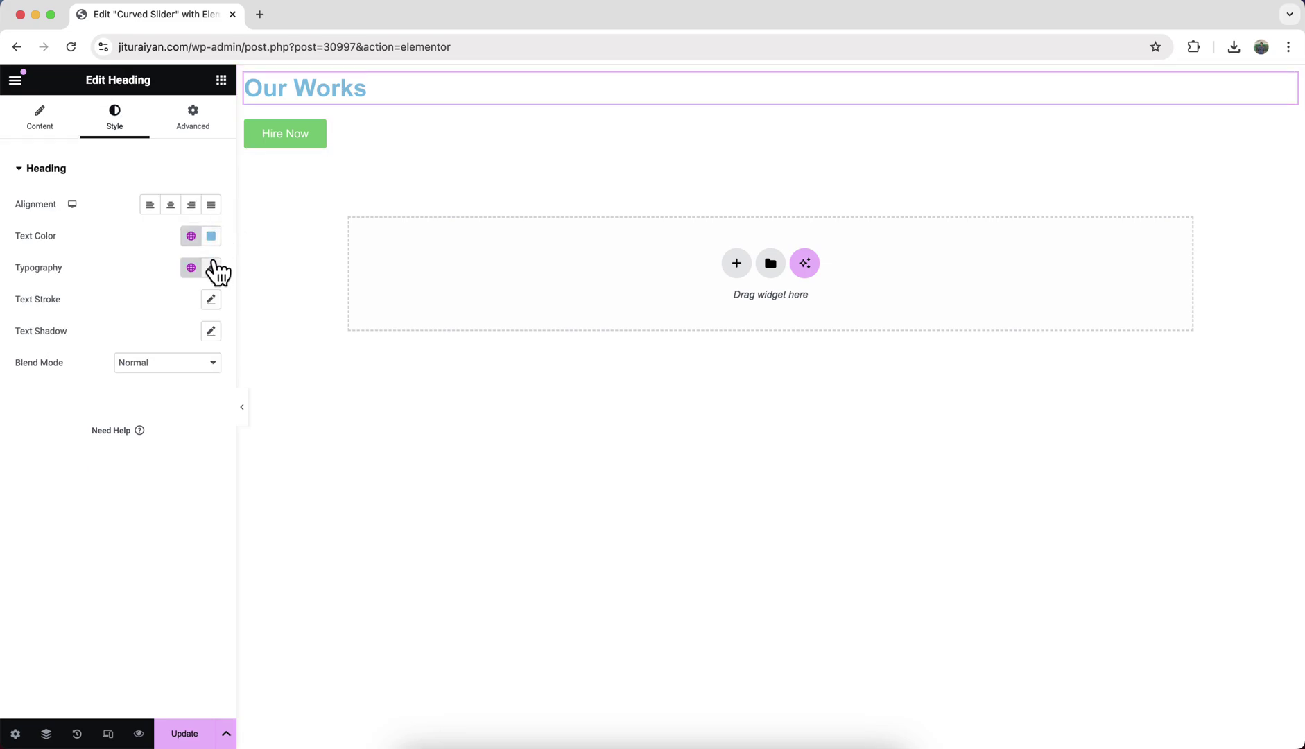
left_click(211, 267)
left_click(177, 340)
type("inter")
left_click(167, 400)
left_click(179, 386)
type("100")
left_click(183, 560)
type("1")
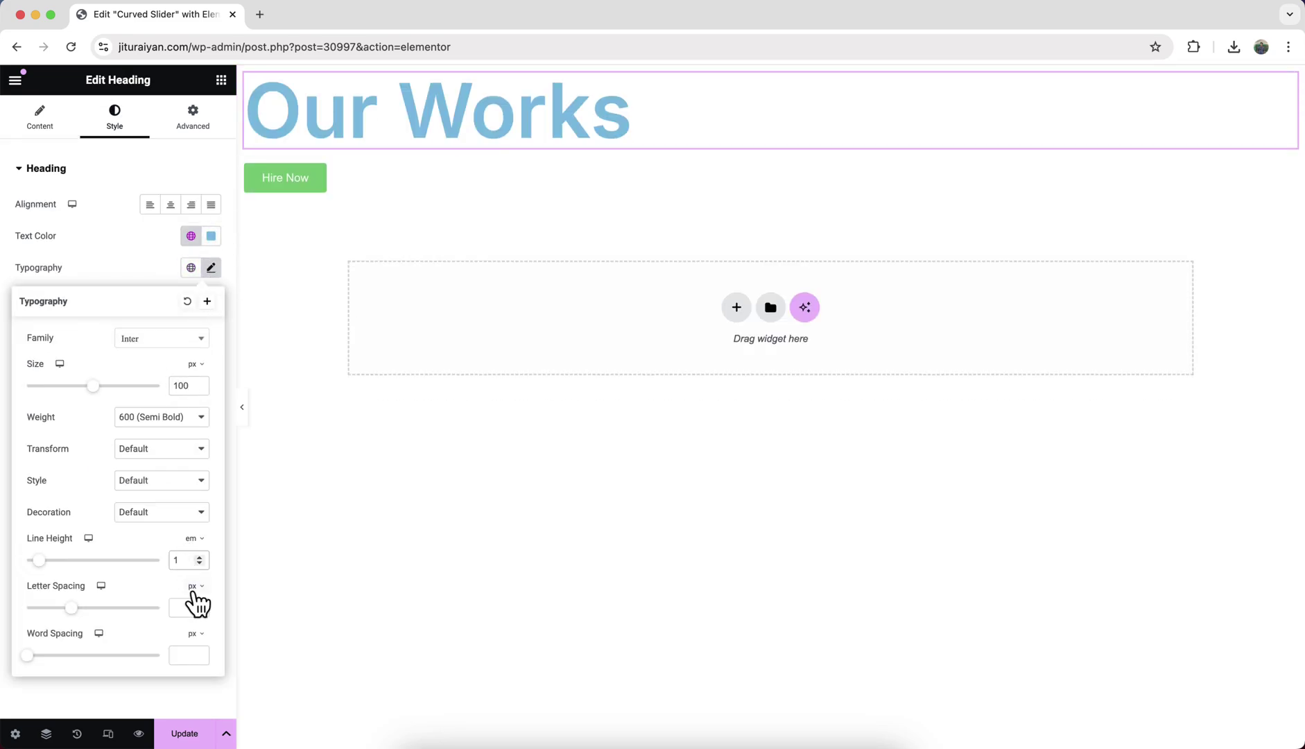
left_click(186, 608)
type("-0.05")
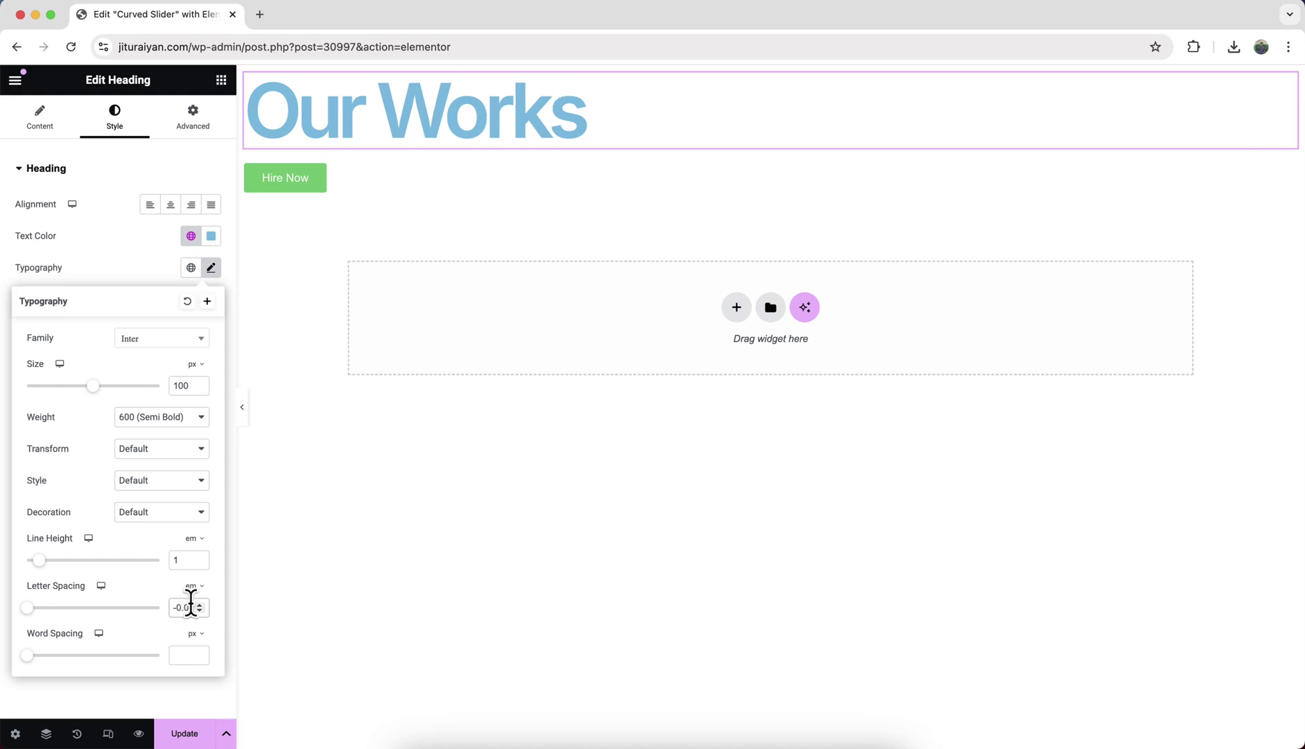
Step: Set the Hire Now button typography to Inter 20px with -0.02em letter spacing
left_click(371, 186)
left_click(212, 237)
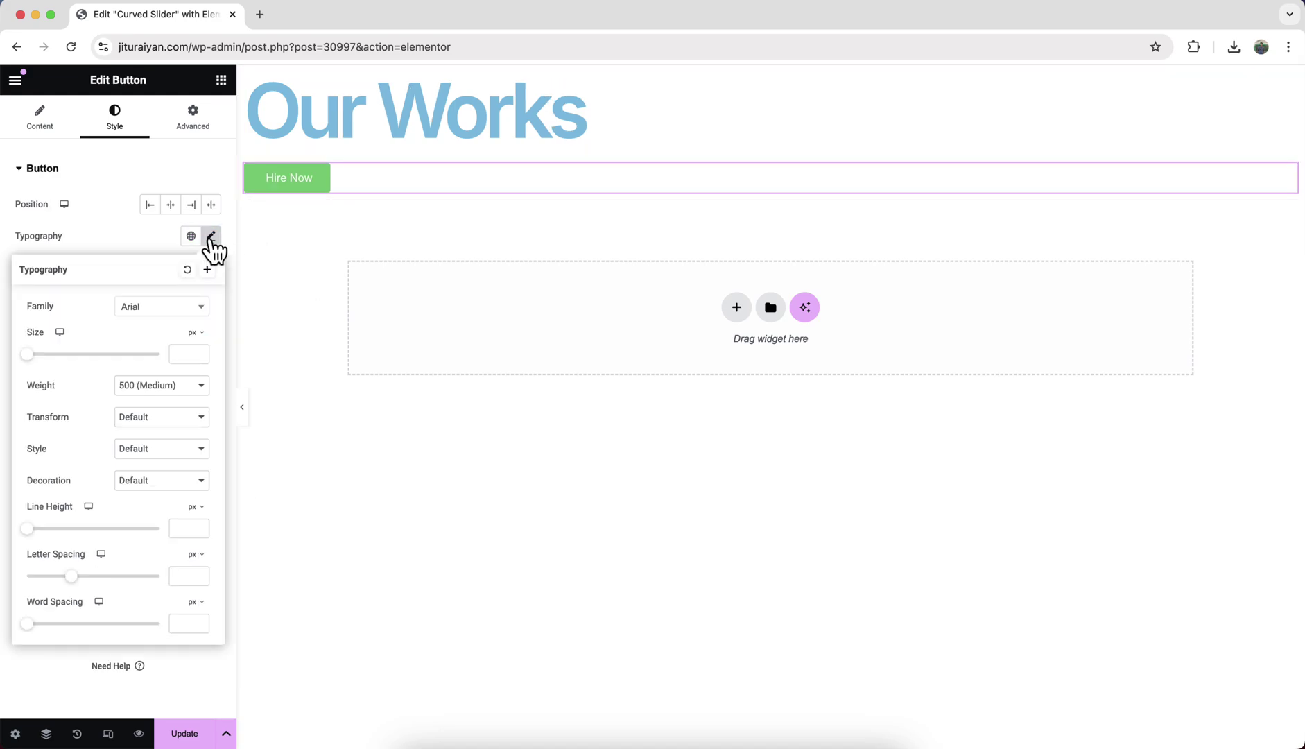
left_click(161, 306)
type("inter")
left_click(165, 383)
left_click(189, 354)
type("20")
left_click(196, 554)
left_click(192, 575)
type("-0.02")
left_click(156, 676)
Step: Give the button a bright saturated blue background colour
left_click(211, 394)
left_click(238, 581)
left_click(275, 455)
left_click(96, 536)
Step: Set the button's border radius to 50 and padding to 22 vertical, 52 horizontal
left_click(80, 485)
type("50")
left_click(32, 586)
type("22")
left_click(210, 588)
double_click(79, 587)
type("52")
double_click(171, 587)
Step: Finish the 52 left padding and give the top container a classic #212121 background
type("52")
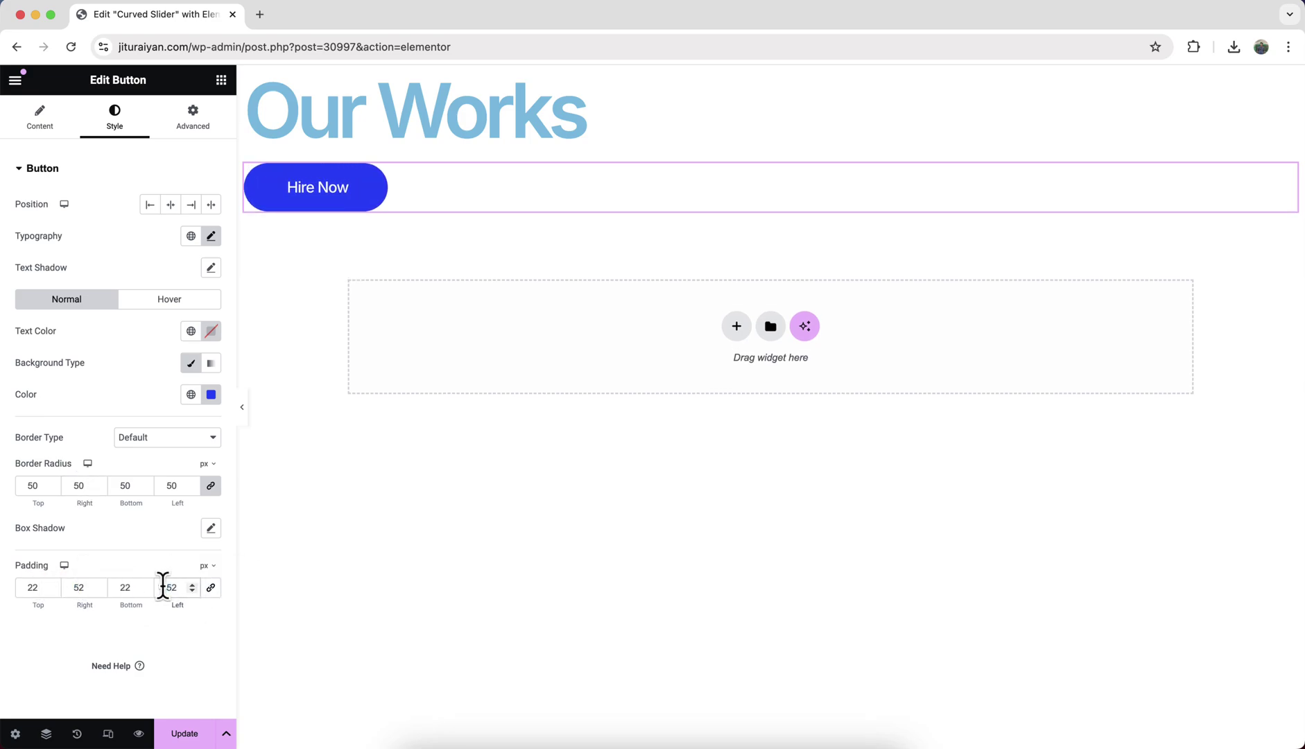
left_click(770, 76)
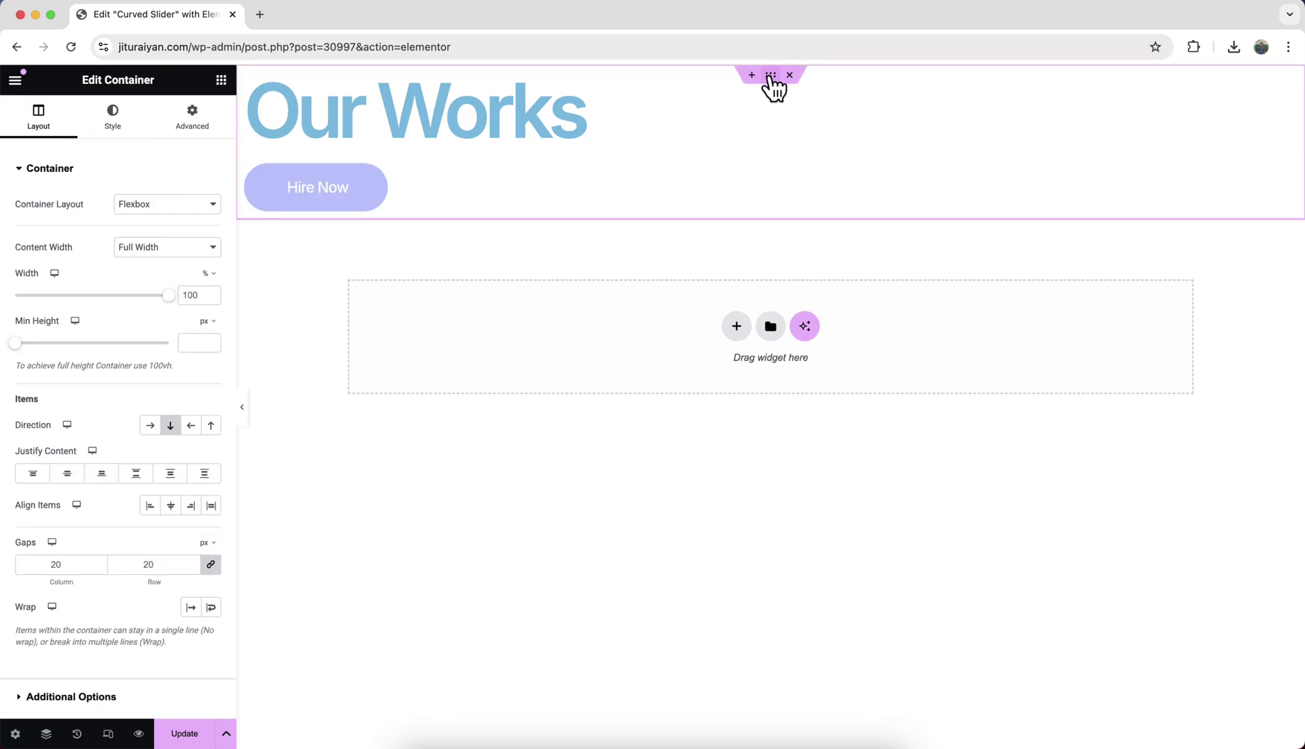
left_click(133, 123)
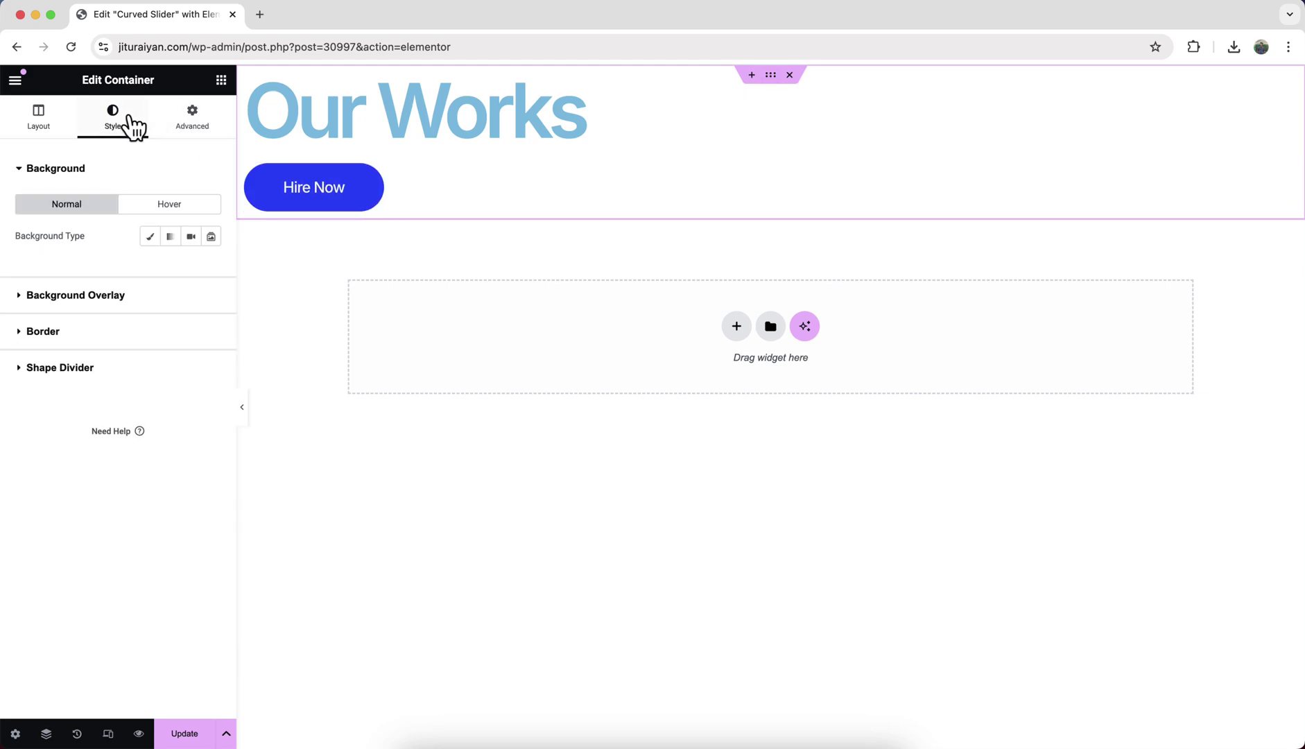
left_click(149, 236)
left_click(211, 267)
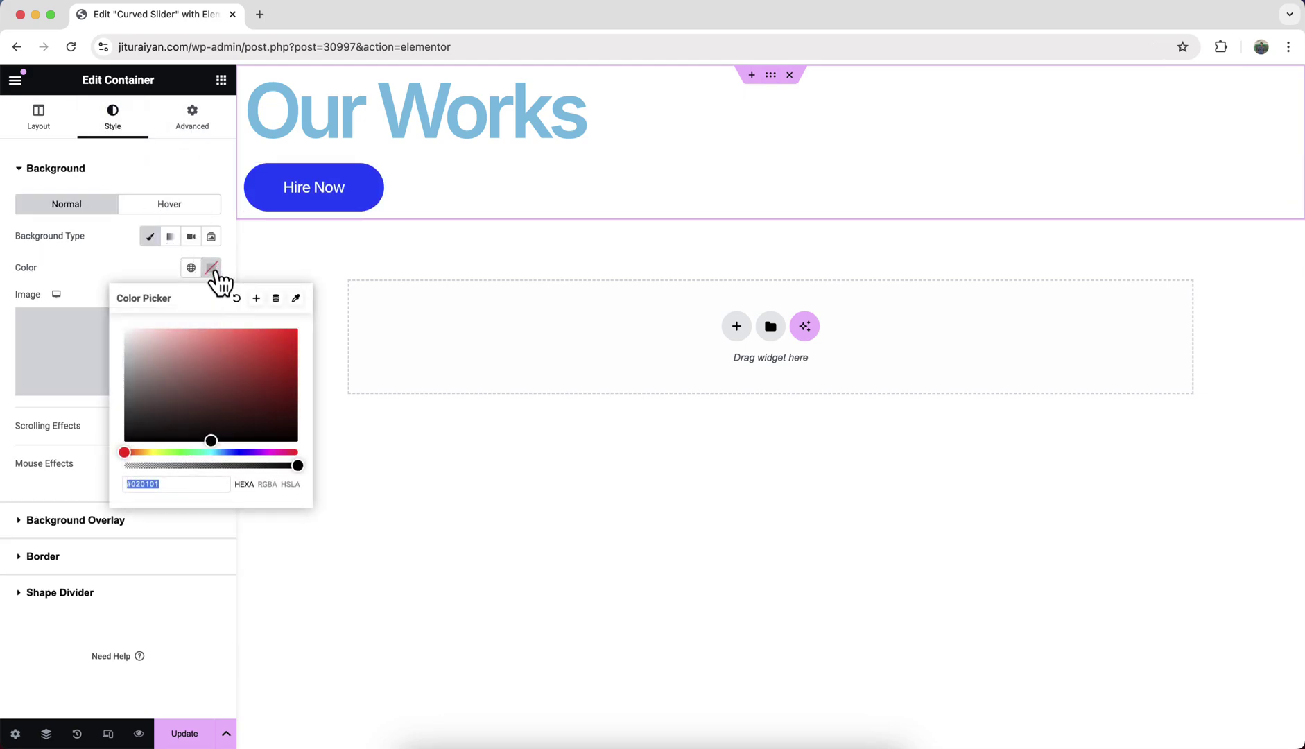
left_click(129, 422)
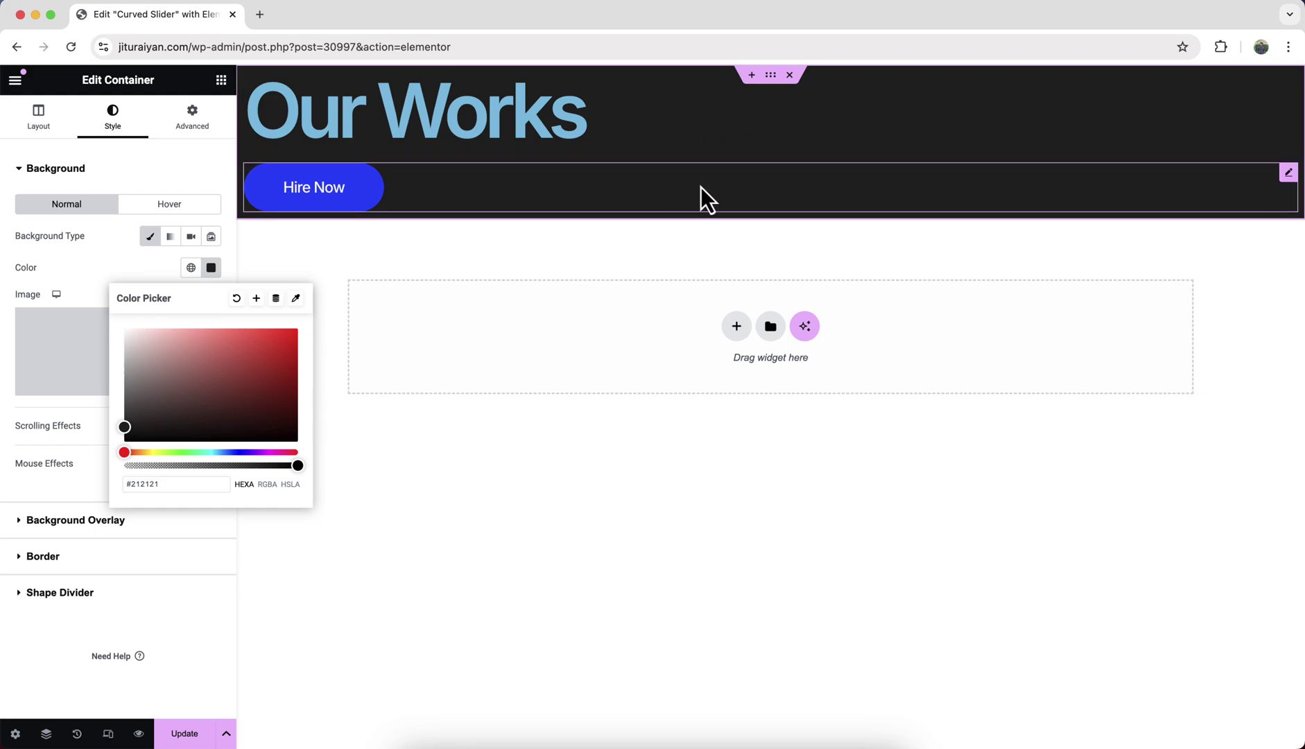
Step: Centre the container's items and make the 'Our Works' heading text white
left_click(47, 117)
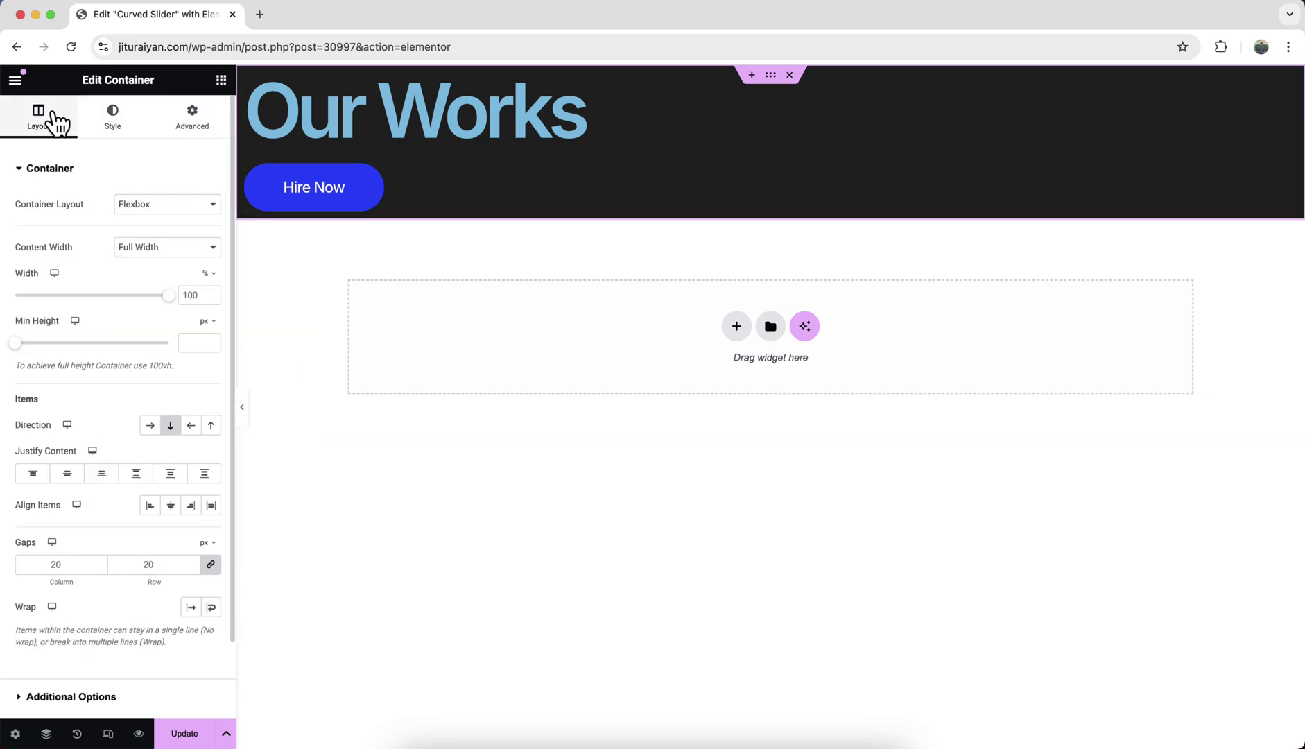
left_click(172, 508)
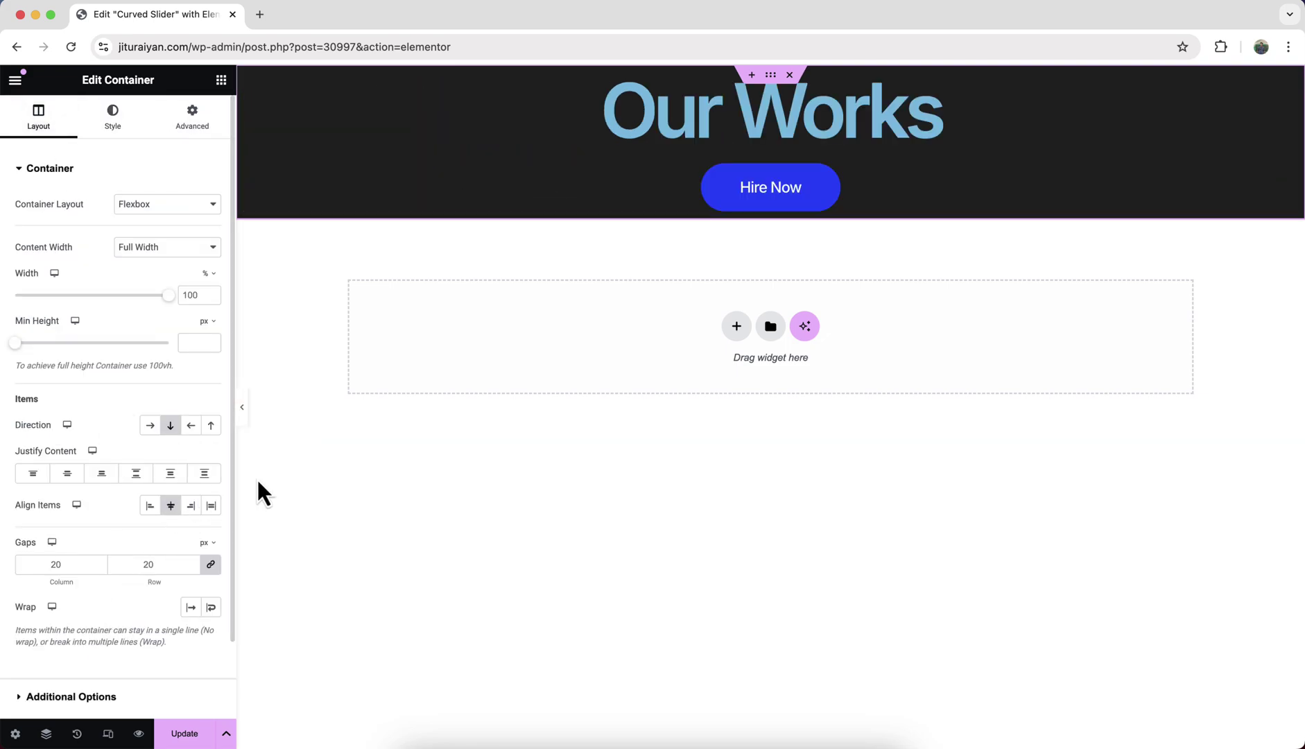
left_click(725, 114)
left_click(211, 237)
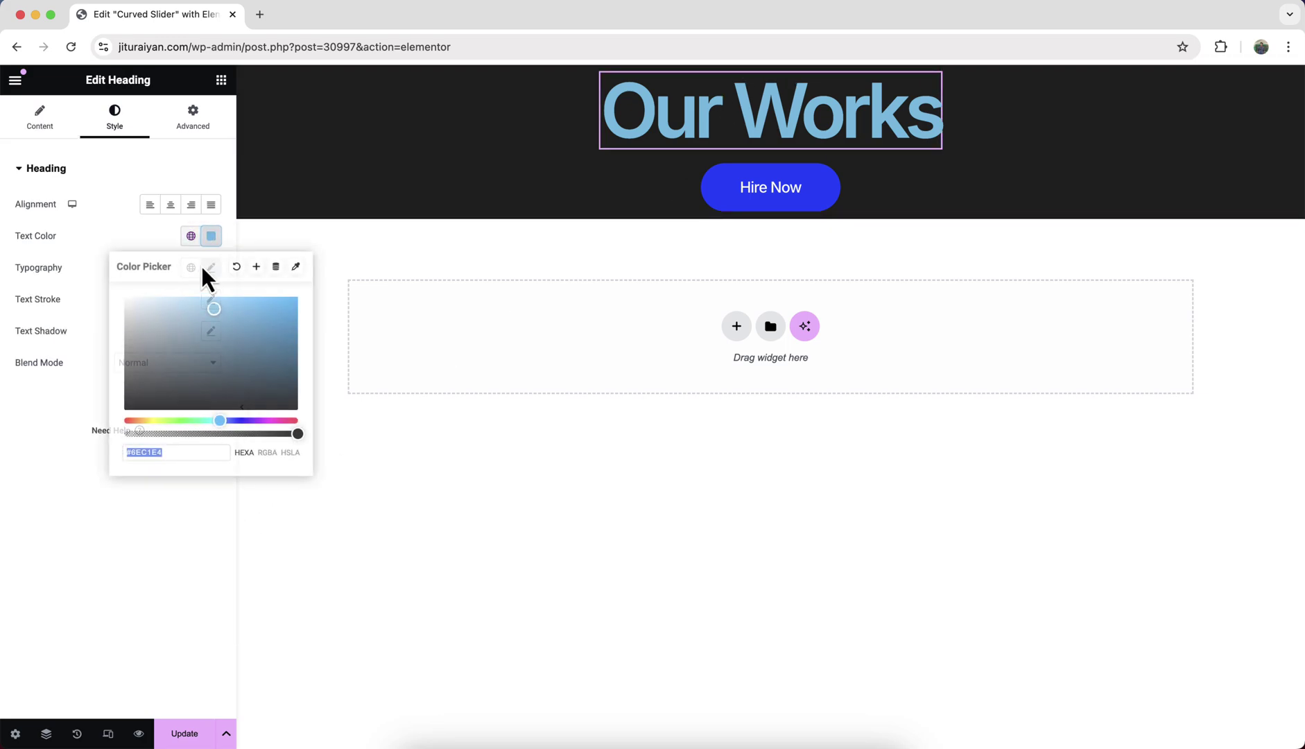
left_click_drag(200, 300, 104, 288)
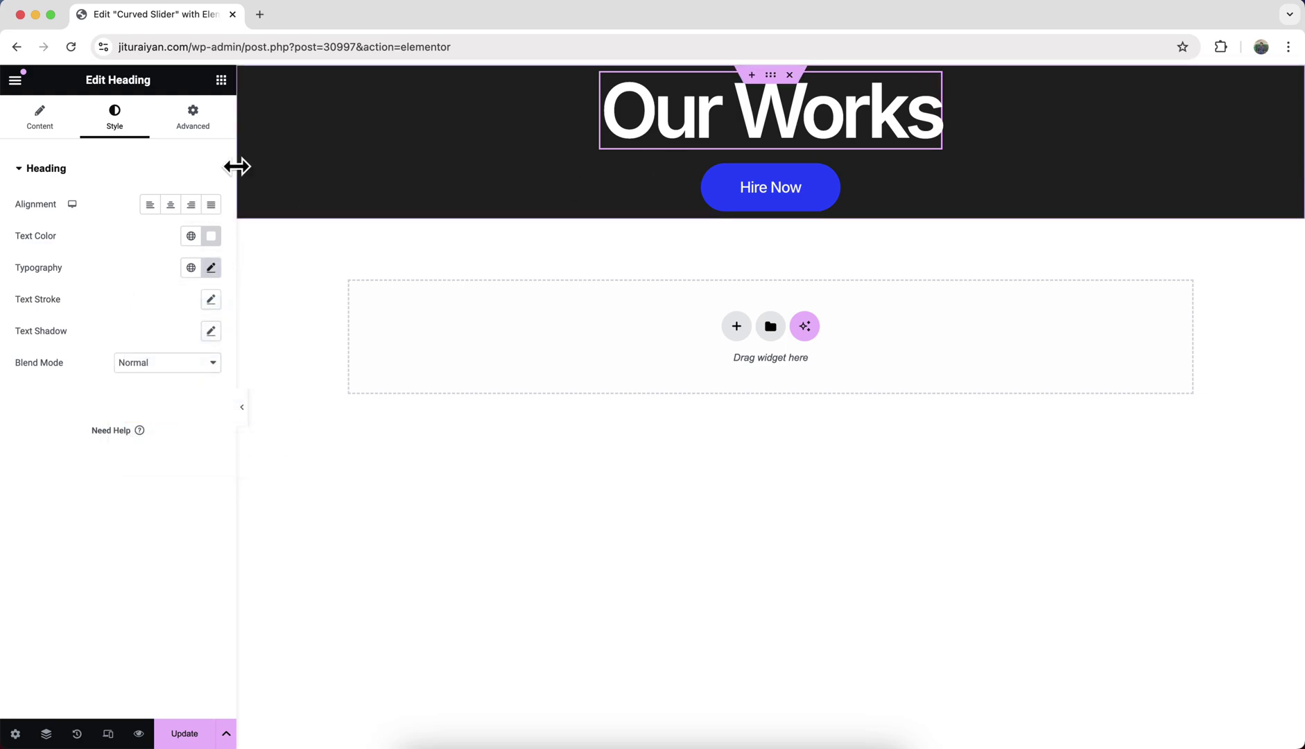
Step: Add a new container below the Hire Now button and show the Navigator
left_click(221, 81)
left_click_drag(78, 255, 708, 201)
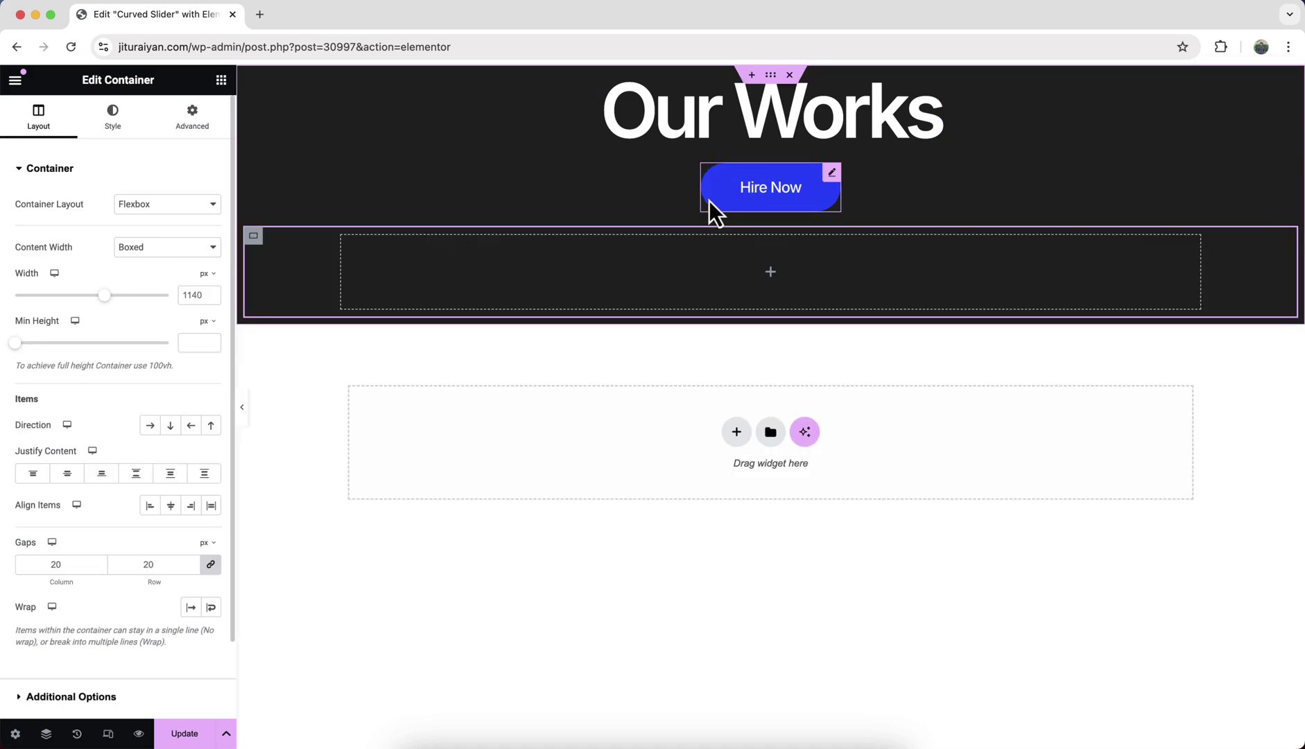
right_click(632, 263)
left_click(709, 633)
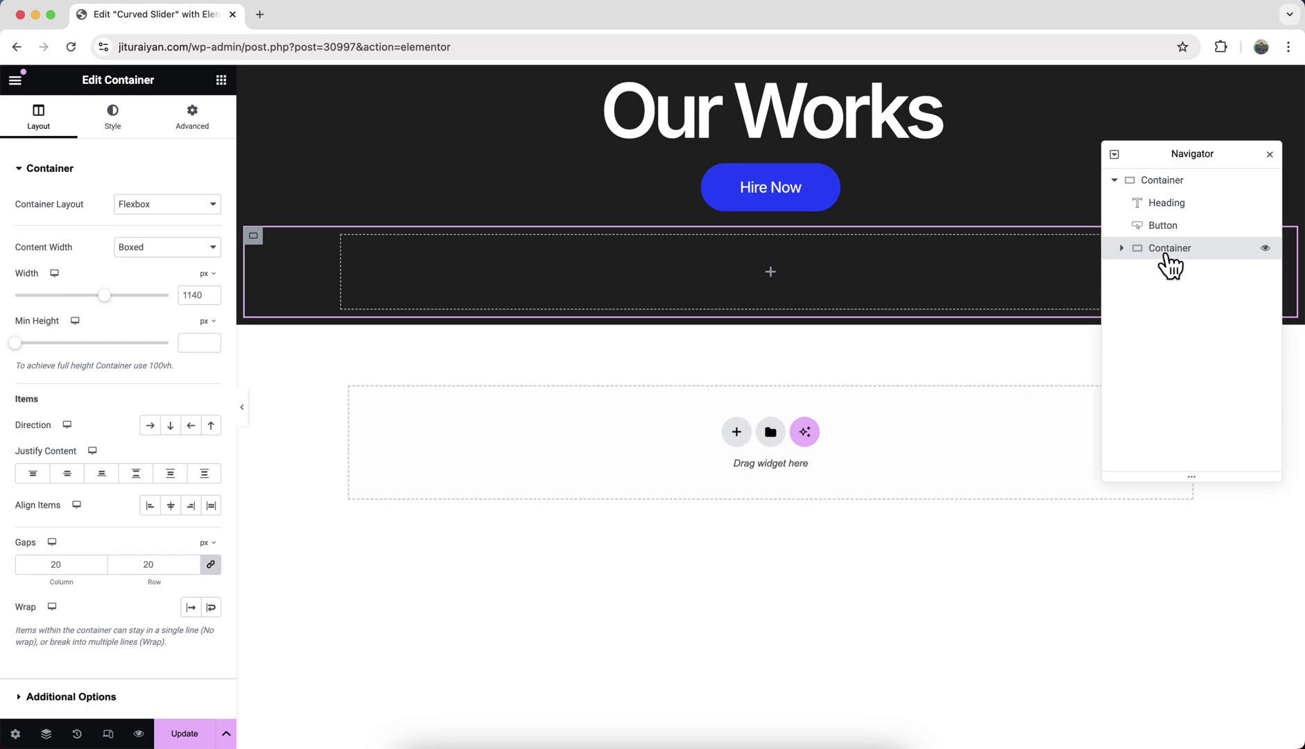
Step: Set the new container to Full Width with a 100vh minimum height
left_click(180, 249)
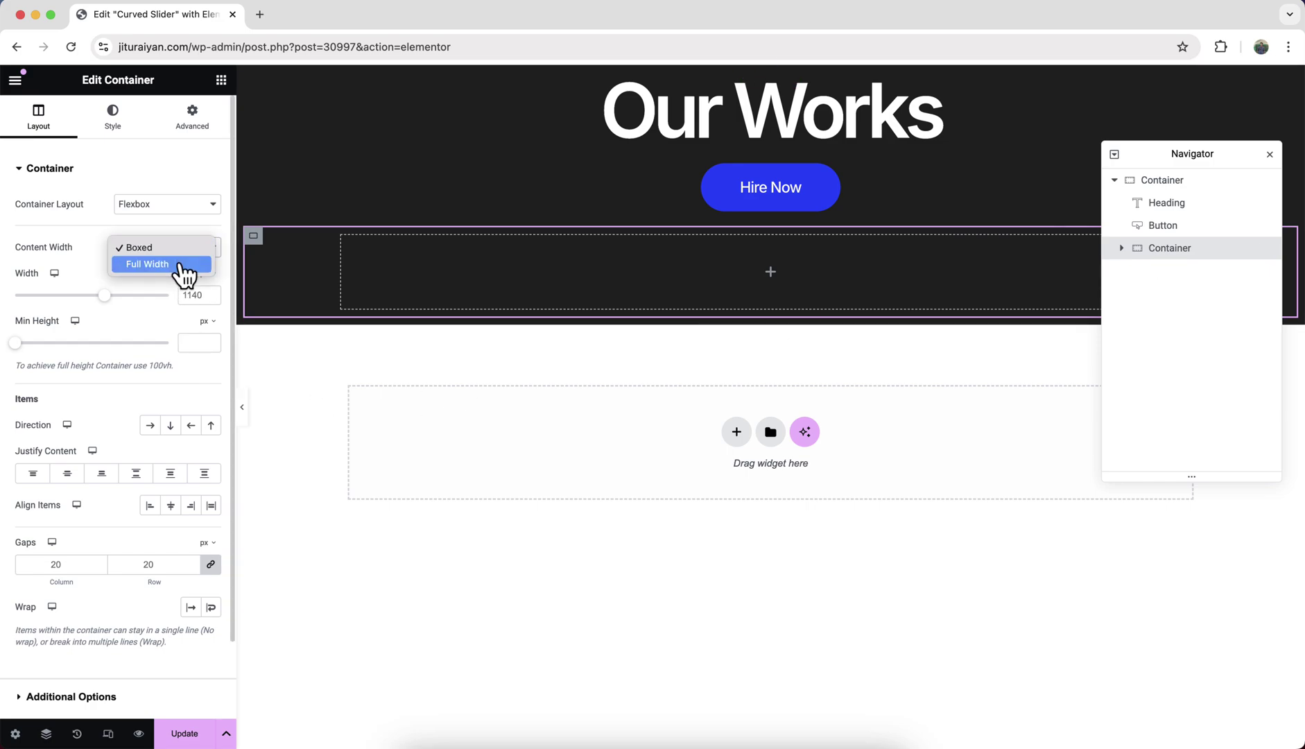
left_click(179, 265)
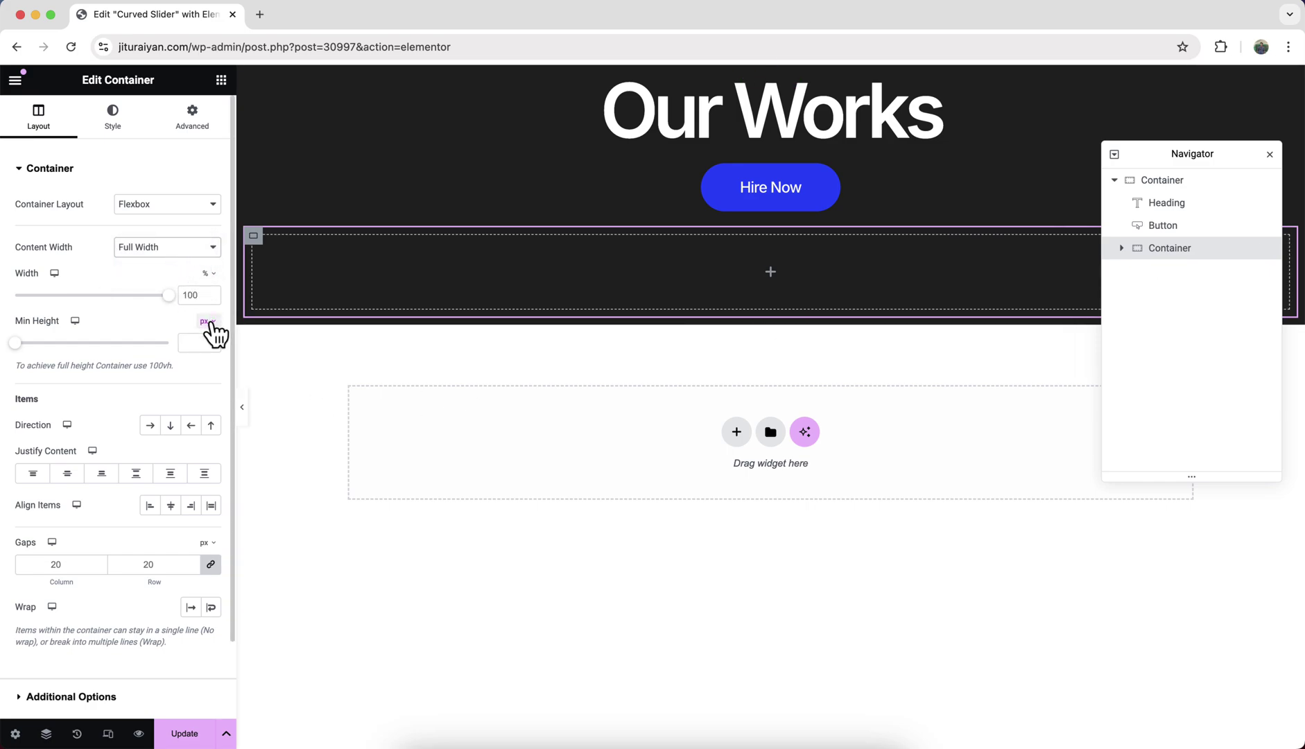
left_click(208, 321)
left_click(208, 388)
left_click(200, 342)
type("100")
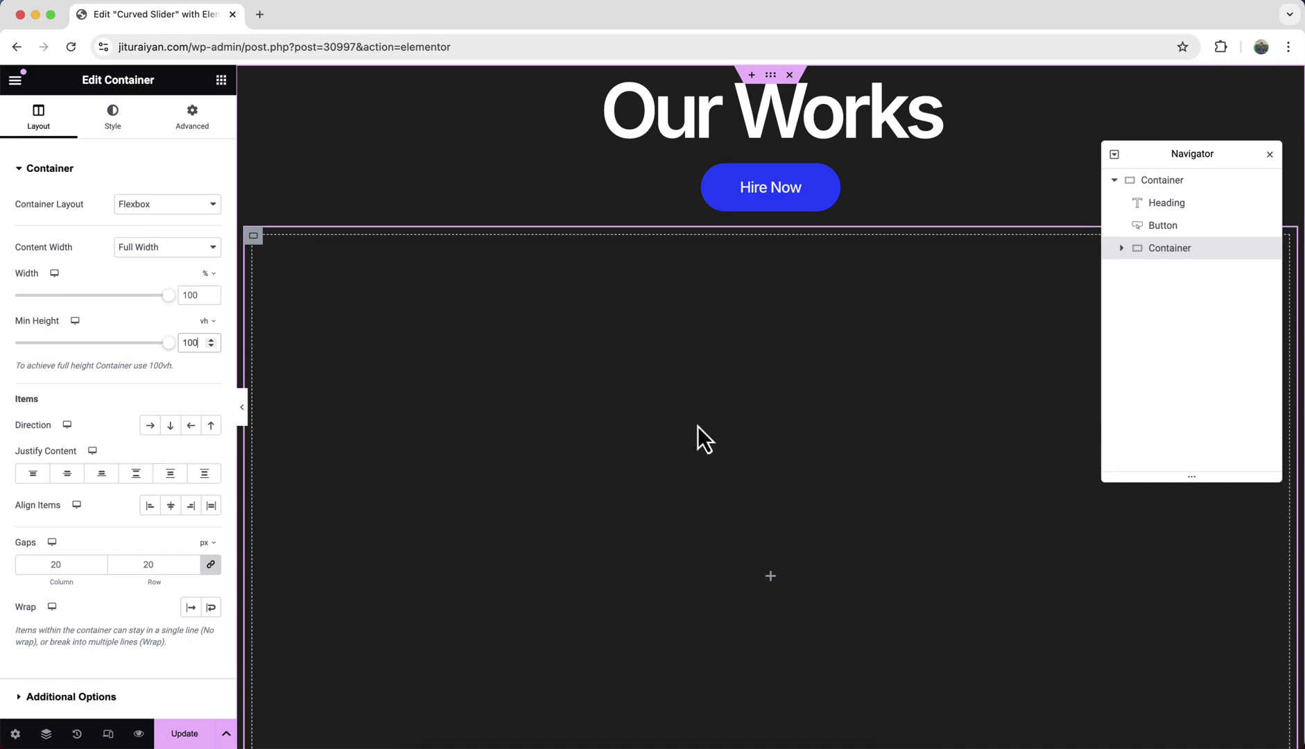
Step: Search 'galler', drop a Basic Gallery into the empty container, and begin adding images
left_click(222, 80)
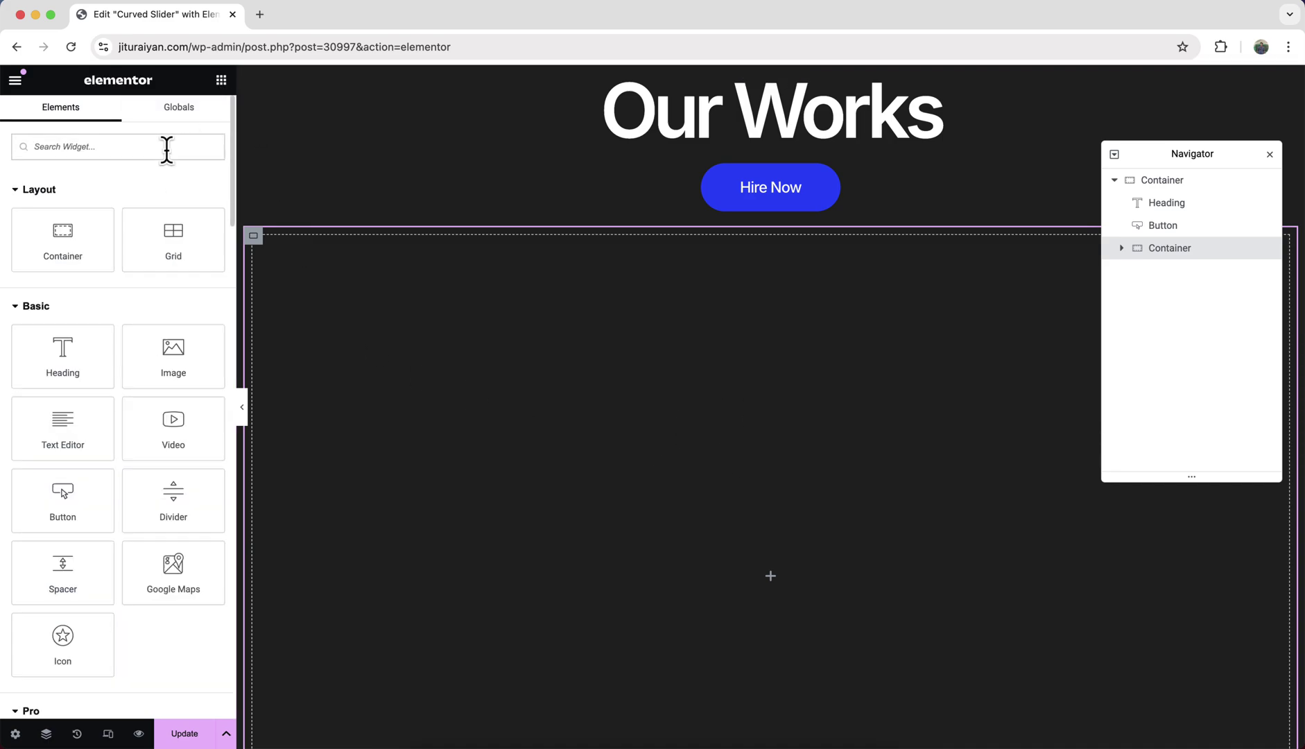
type("gallery")
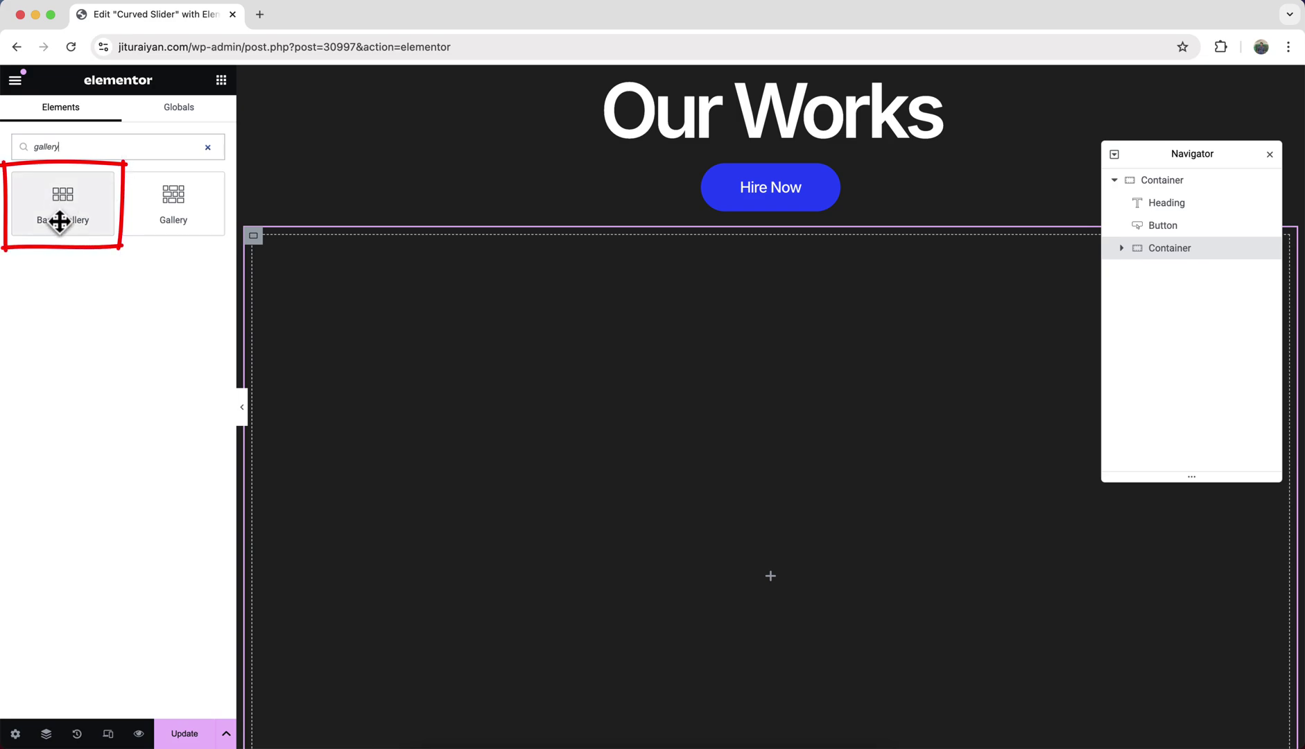
left_click_drag(58, 214, 559, 494)
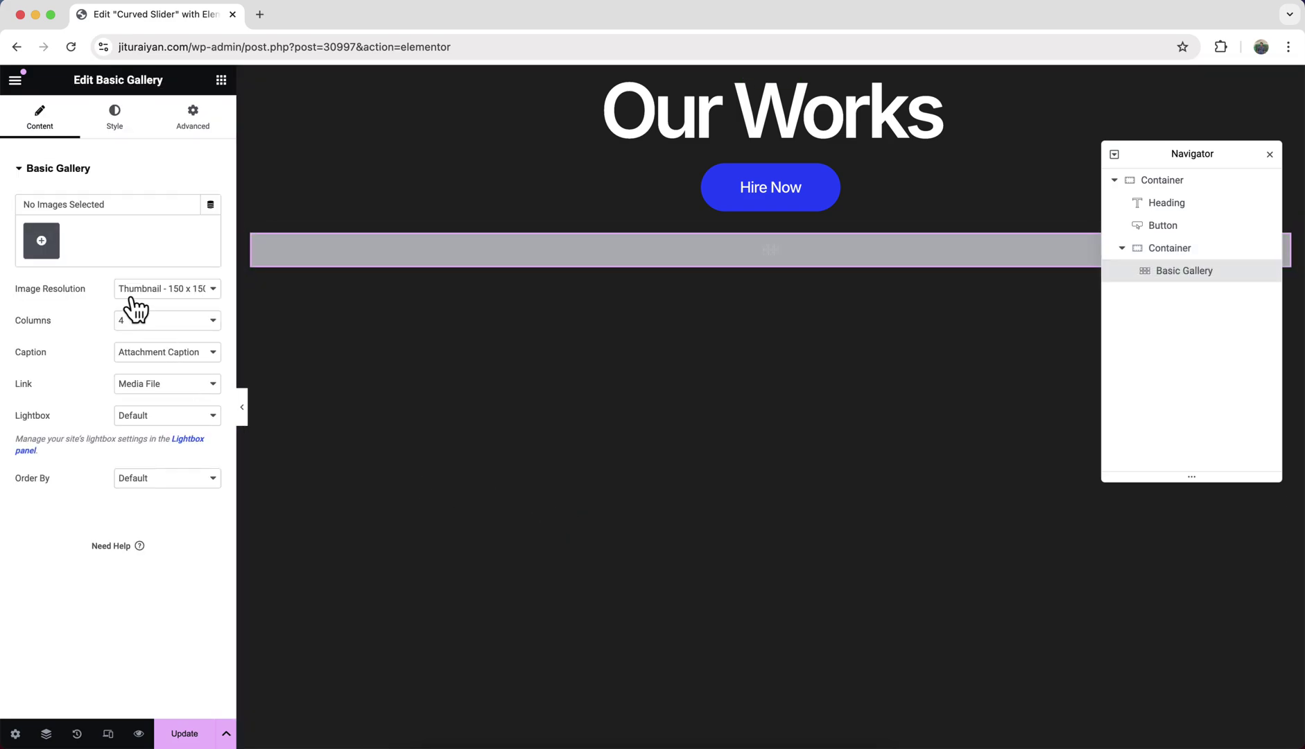
left_click(57, 251)
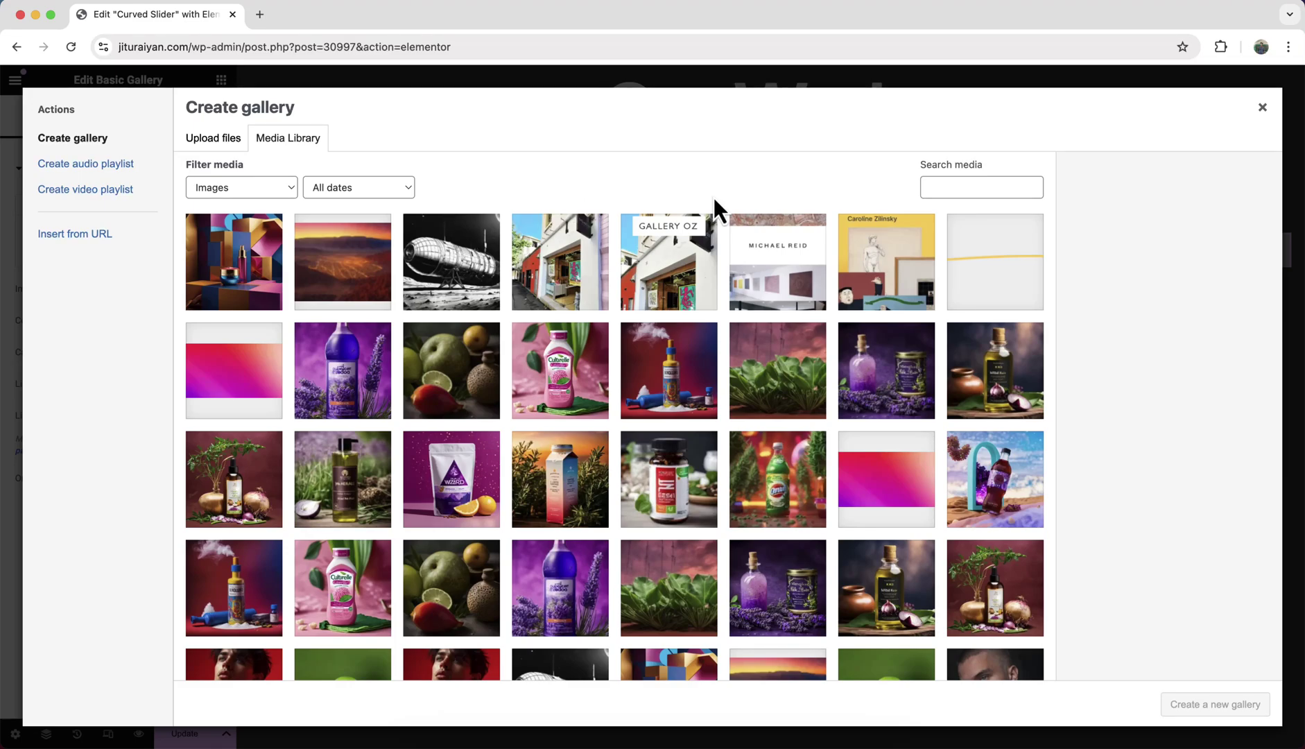
Step: Preview the astronaut photo from the Images folder, then open it in Adobe Photoshop 2023
left_click(423, 746)
double_click(596, 286)
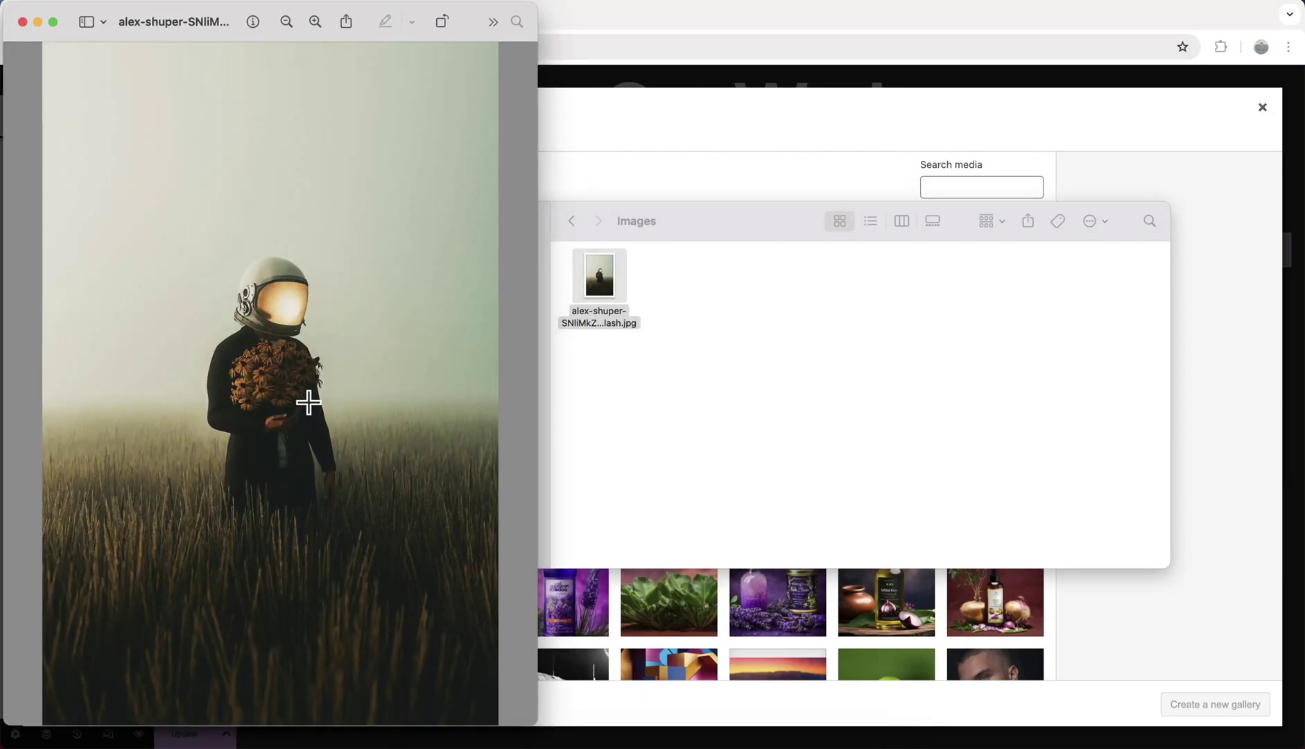
key("super+w")
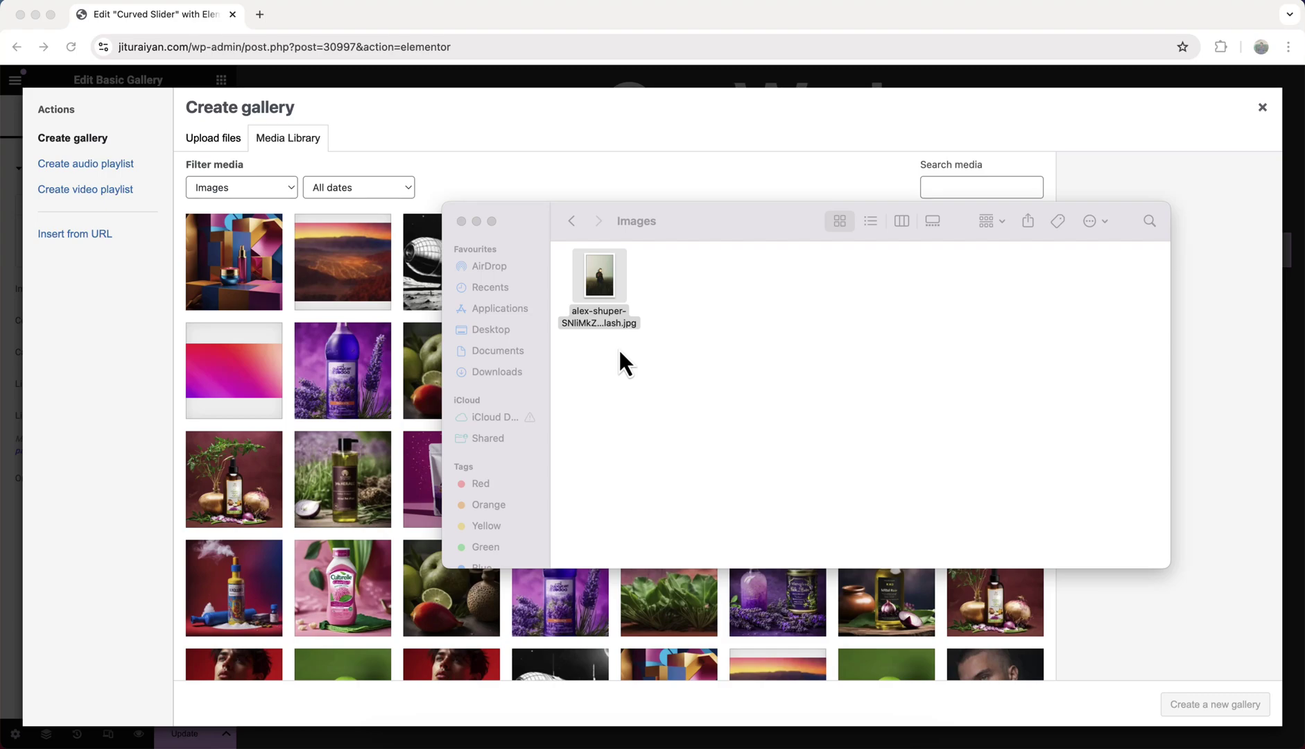
right_click(599, 284)
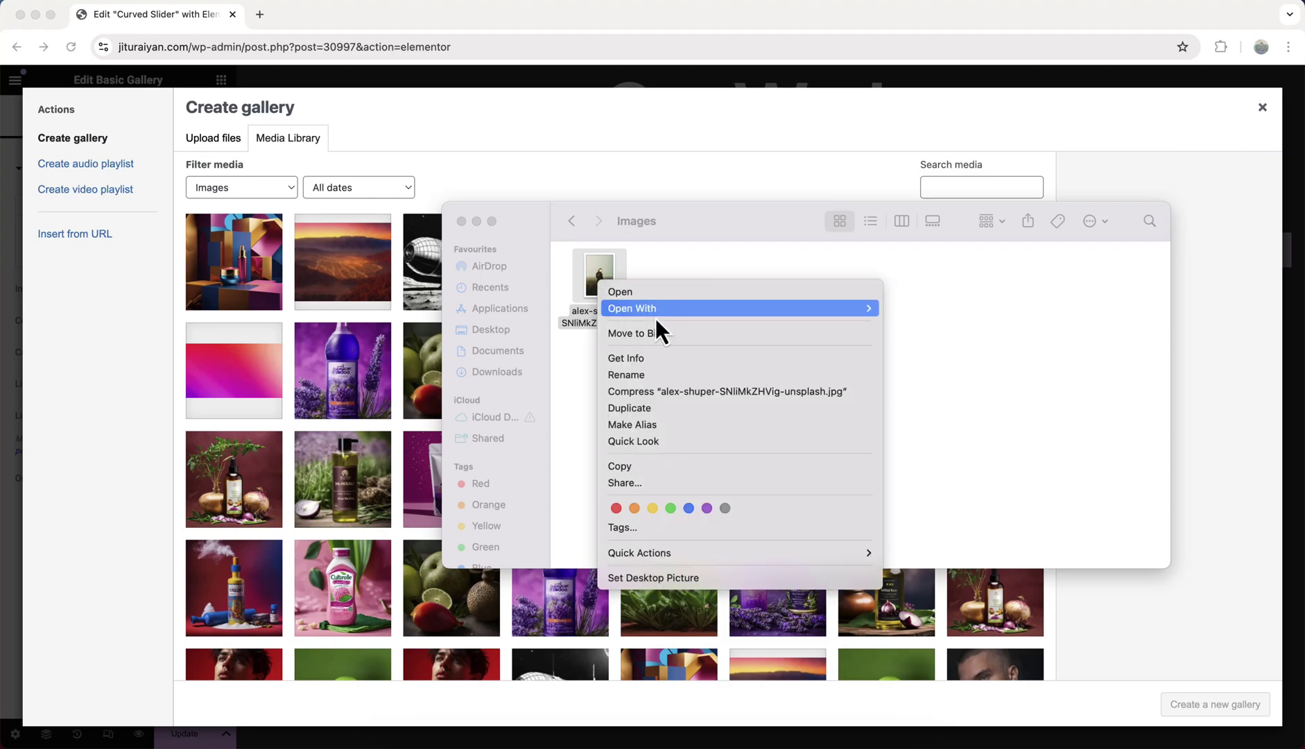
mouse_move(867, 309)
left_click(899, 332)
Step: Crop the astronaut photo to a 1:1 square, keeping the figure framed
left_click(27, 151)
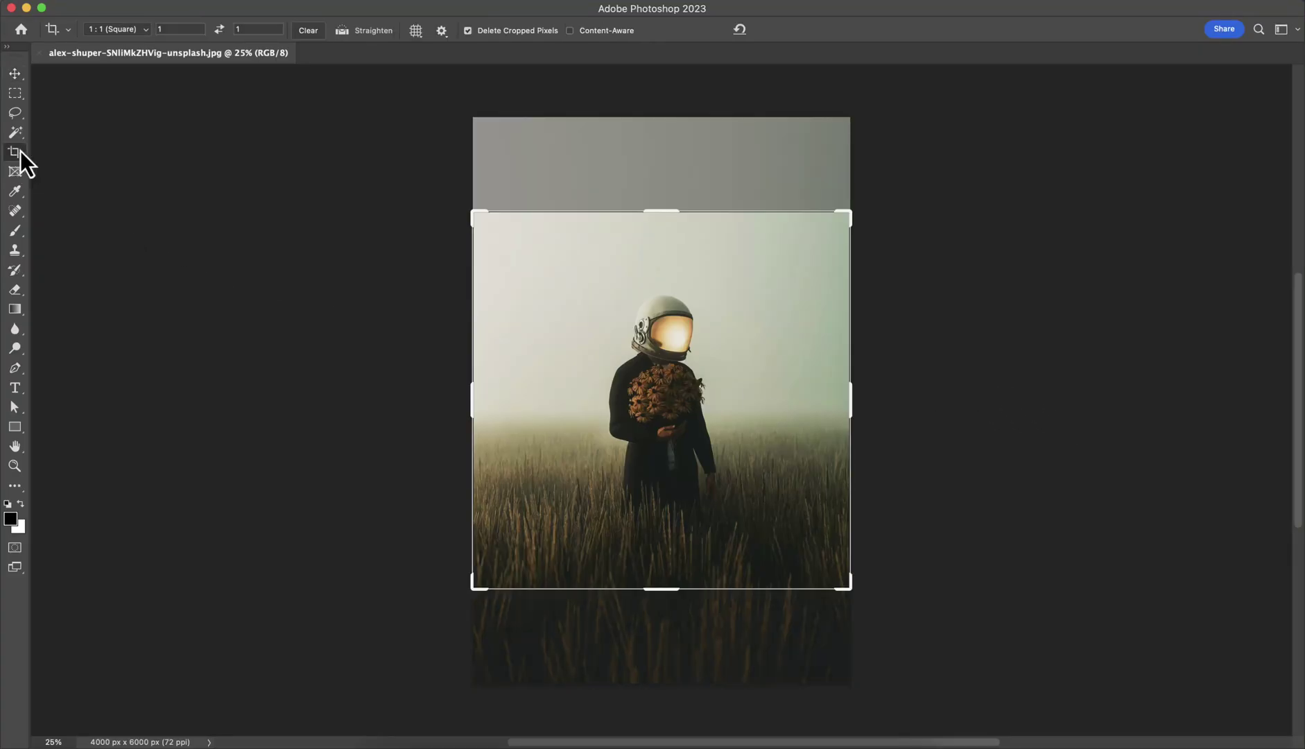
left_click(129, 31)
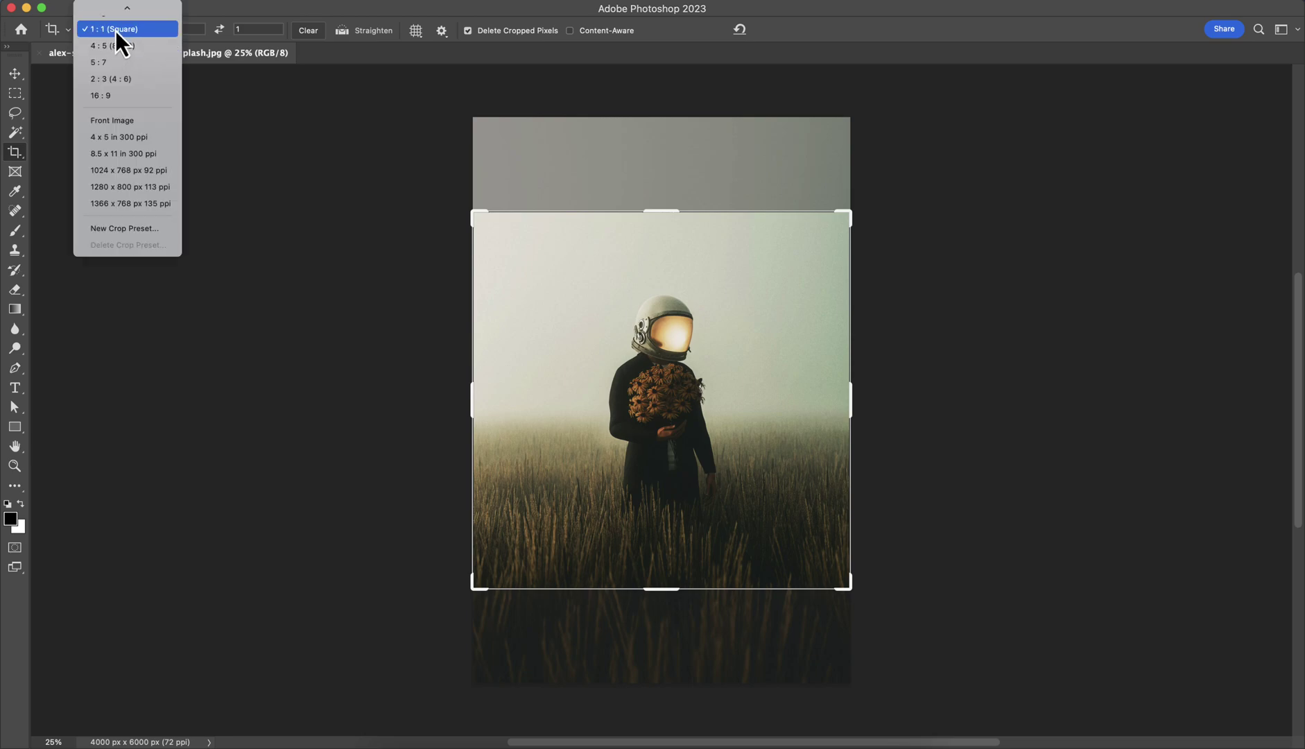
left_click(115, 30)
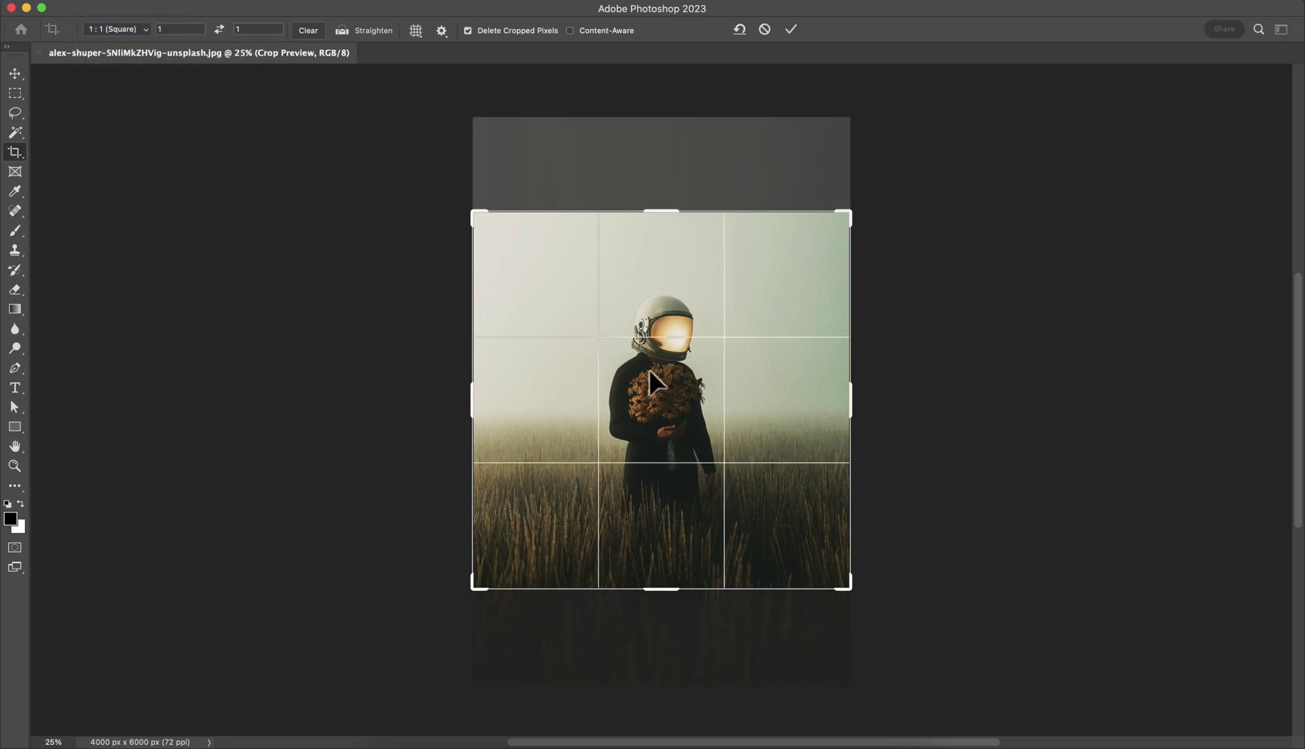
mouse_move(650, 370)
left_mouse_down()
mouse_move(653, 330)
mouse_move(656, 366)
left_mouse_up()
key("Return")
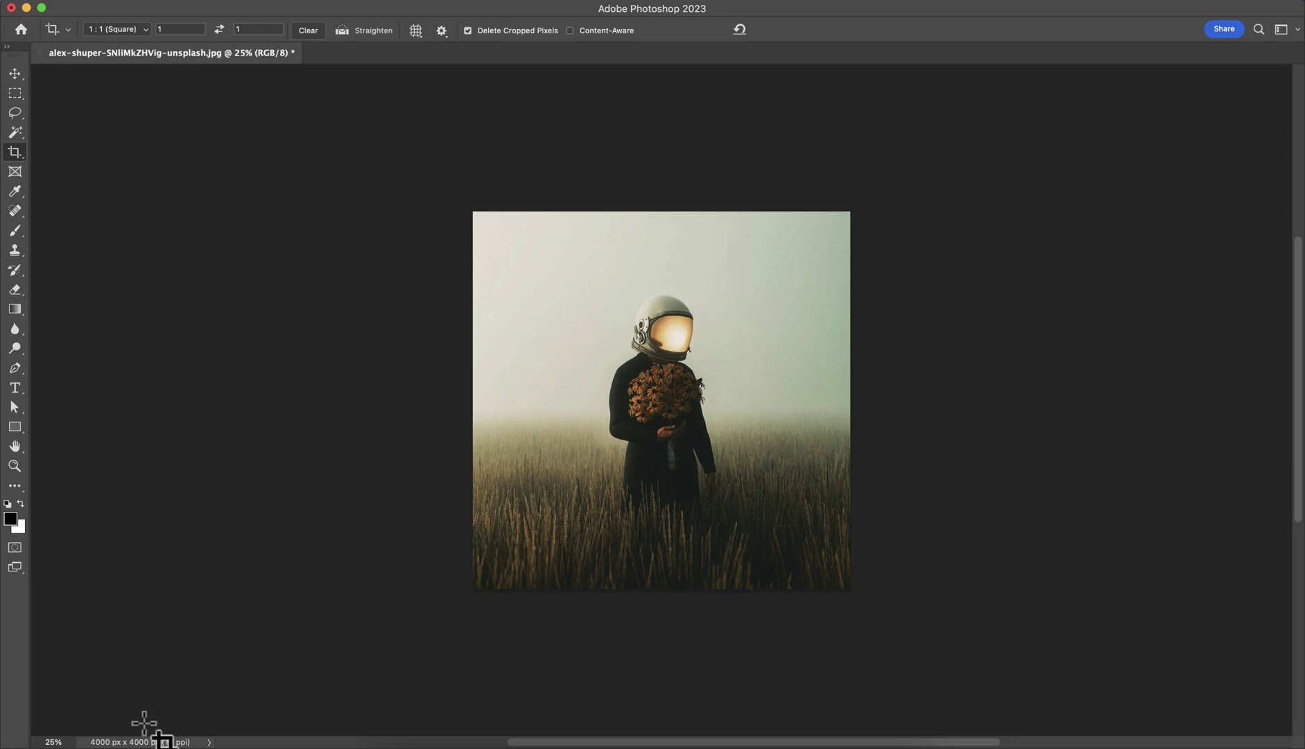
Step: Resize the square astronaut photo to 650 × 650 px via Image Size
left_click(188, 14)
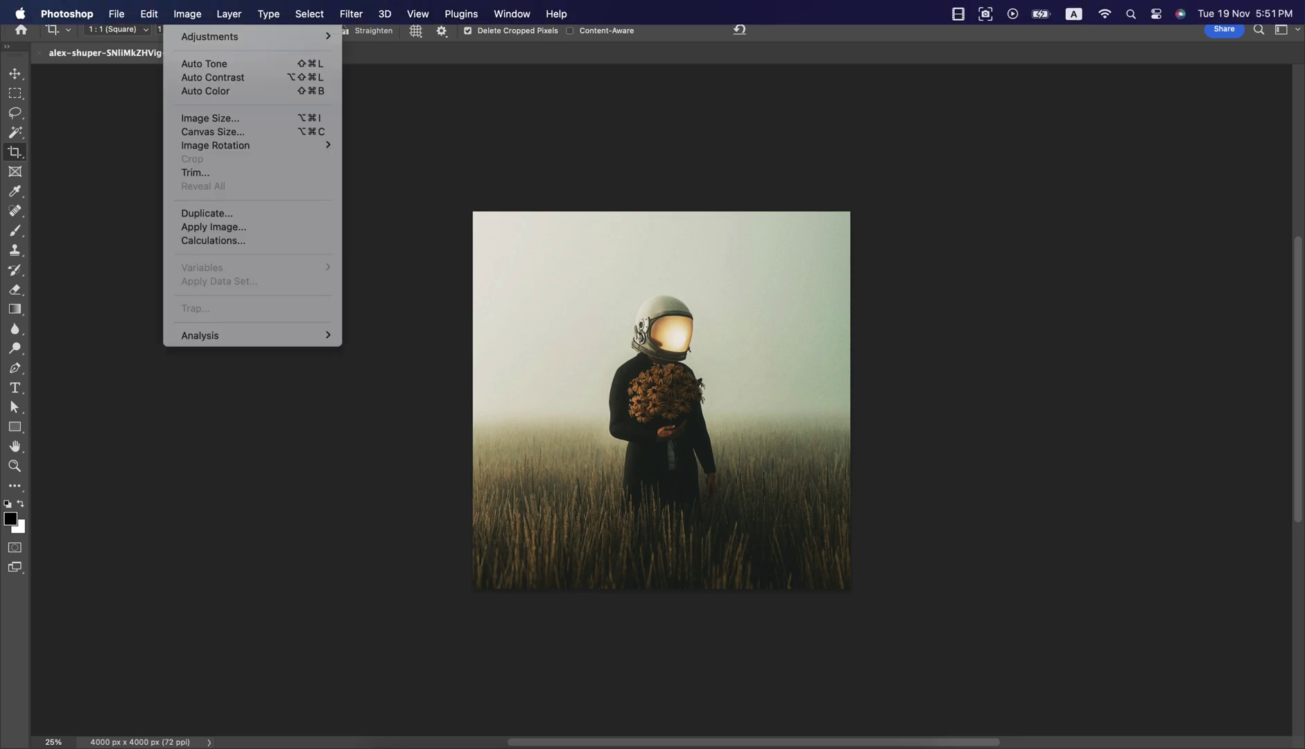
left_click(223, 121)
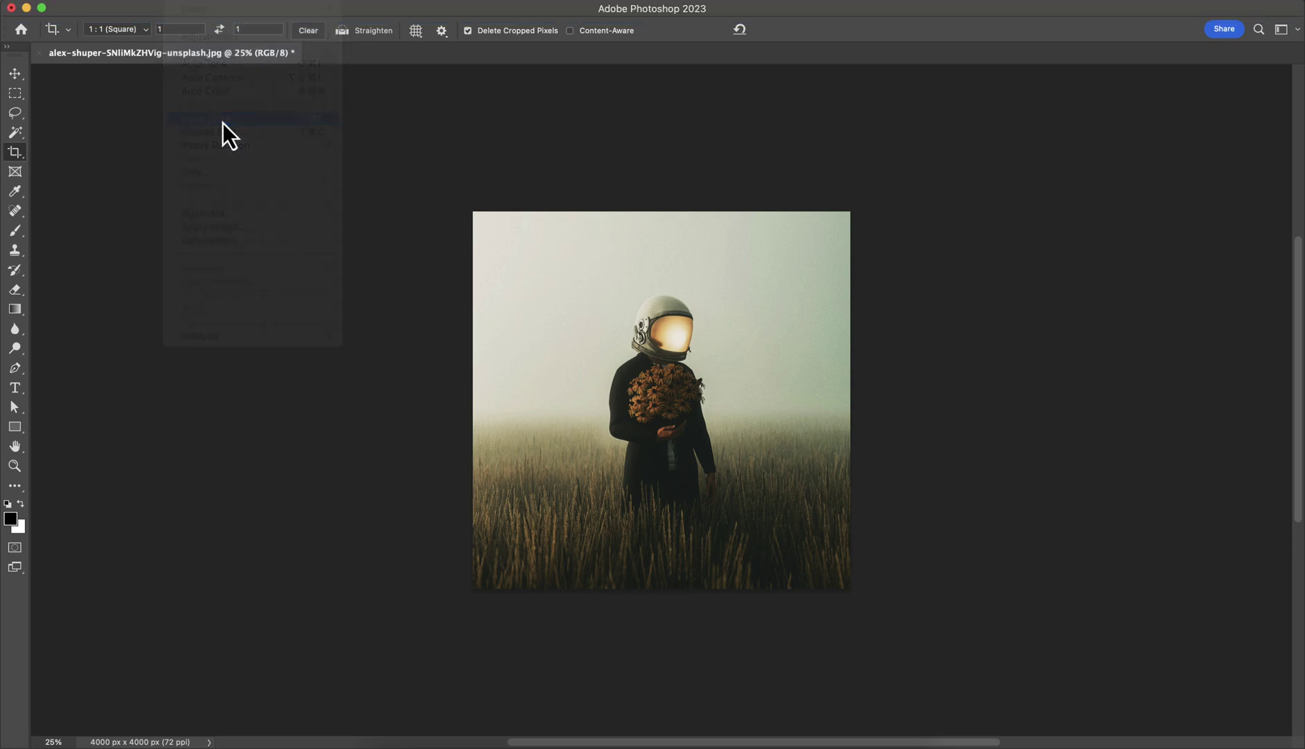
type("6")
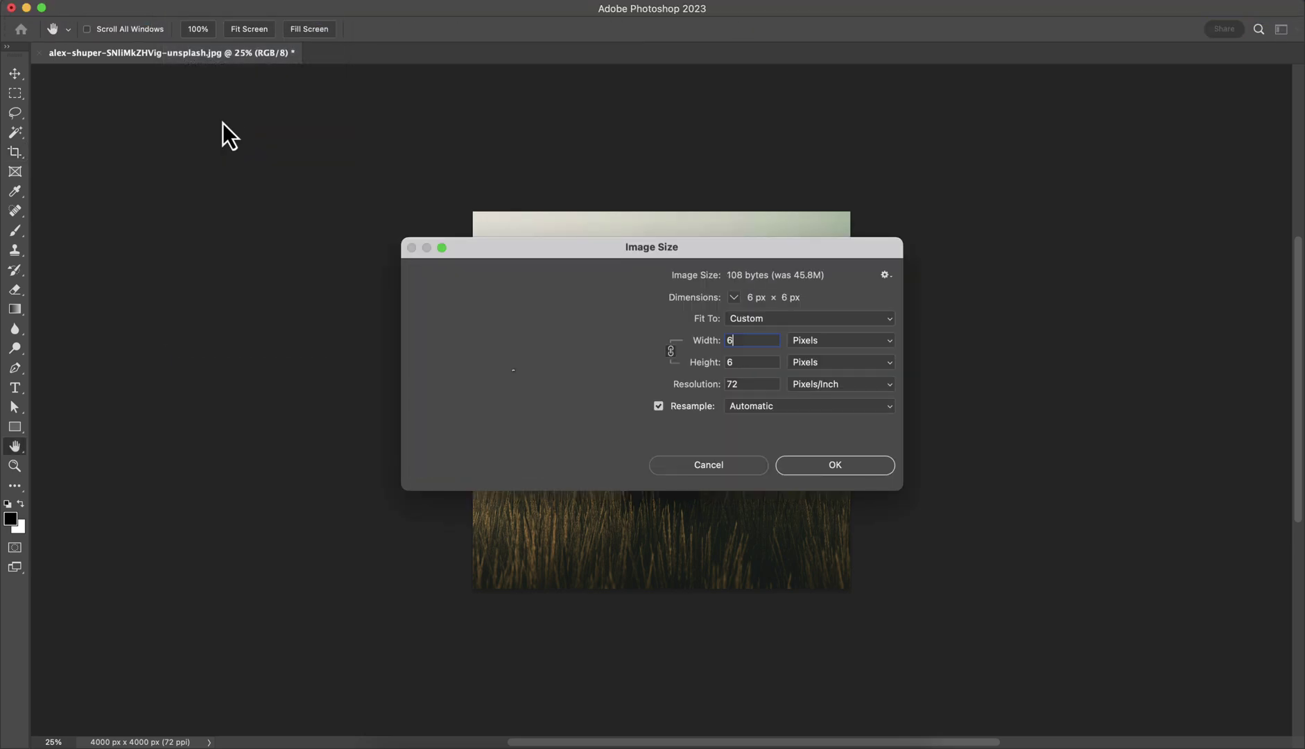
type("50")
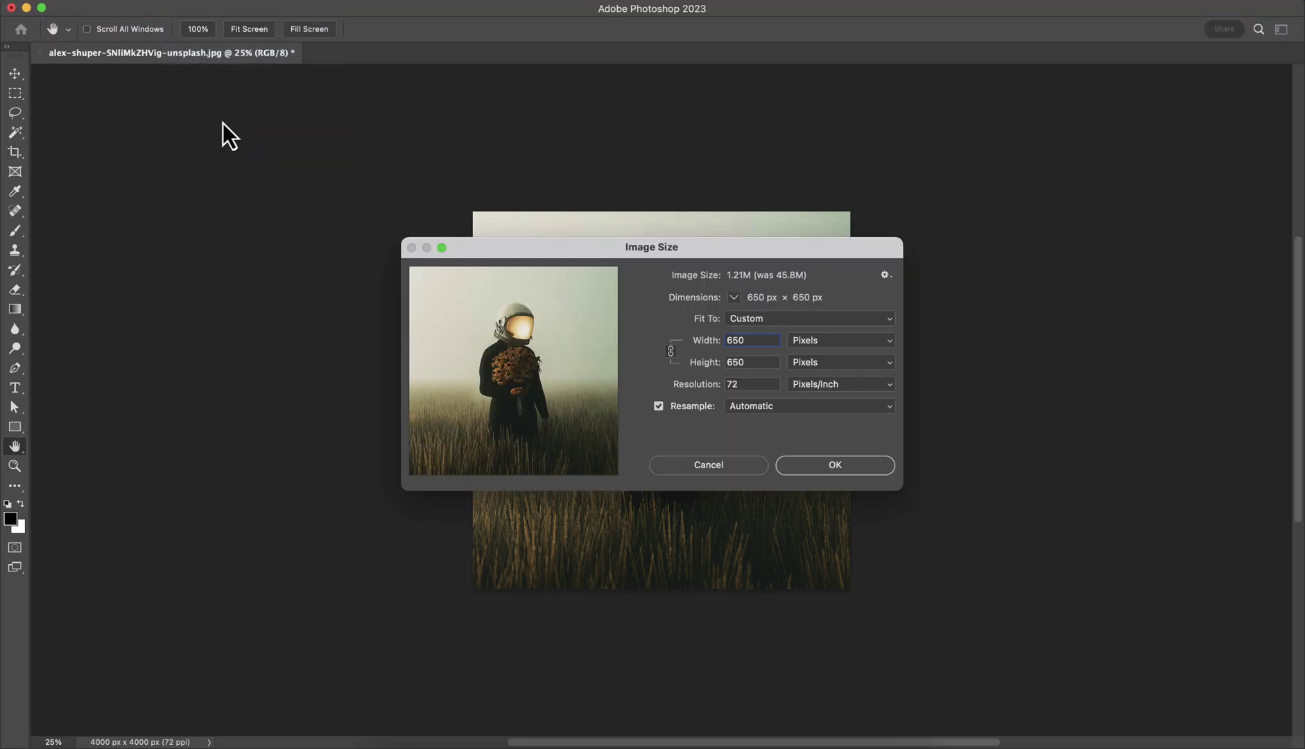
left_click(803, 466)
key("c")
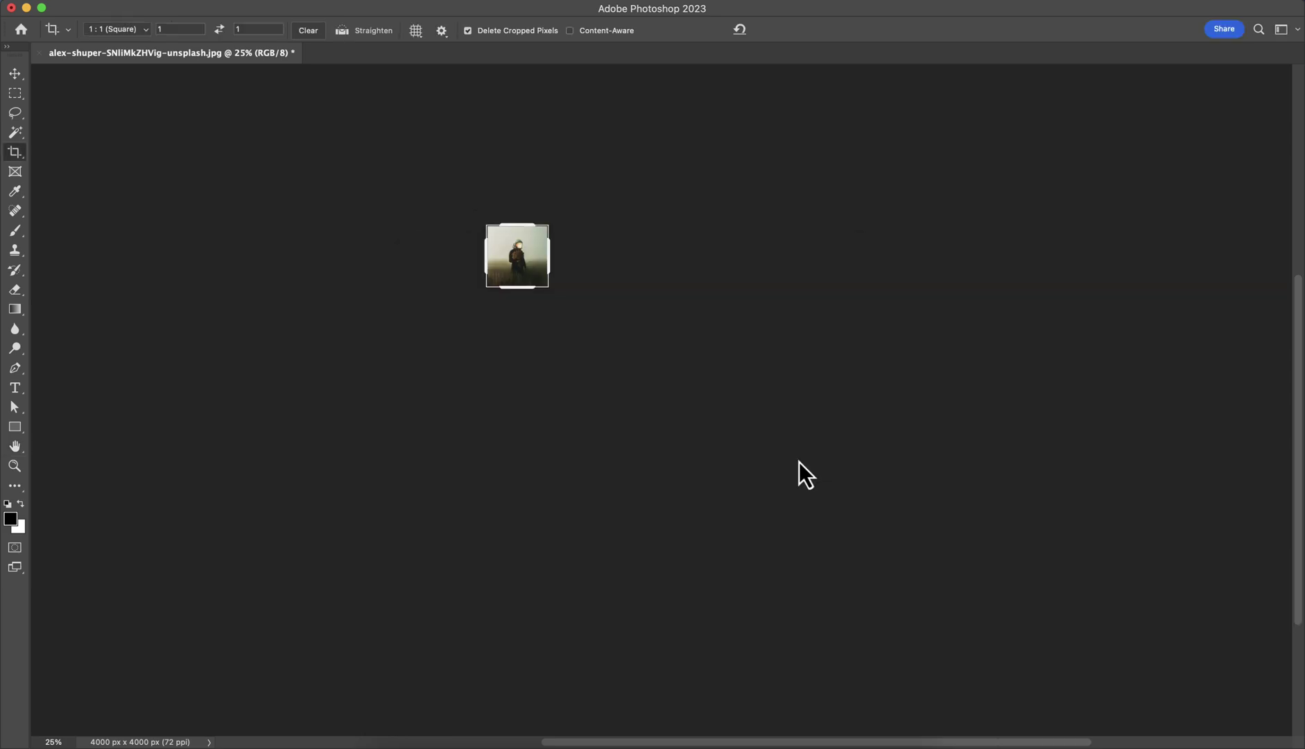
Step: Save the resized photo as a JPEG and return to the Images folder in Finder
key("super+s")
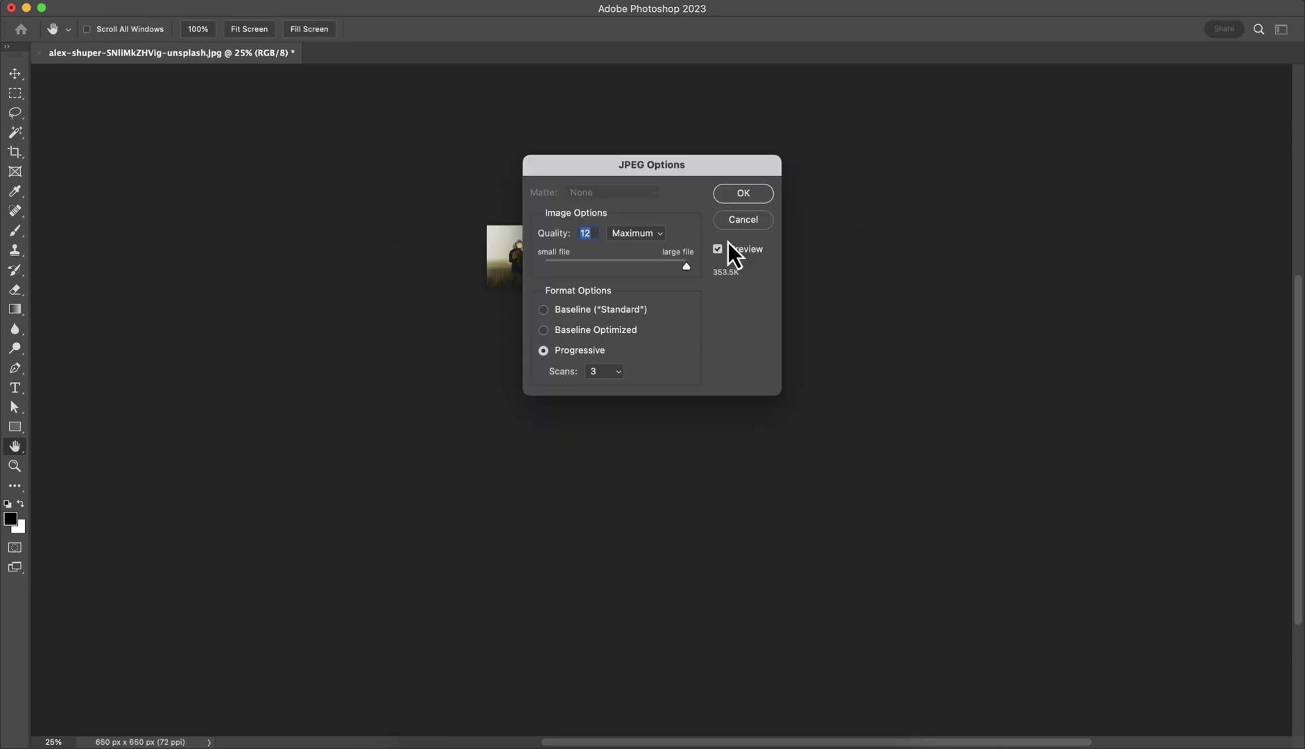
left_click(743, 194)
left_click(422, 742)
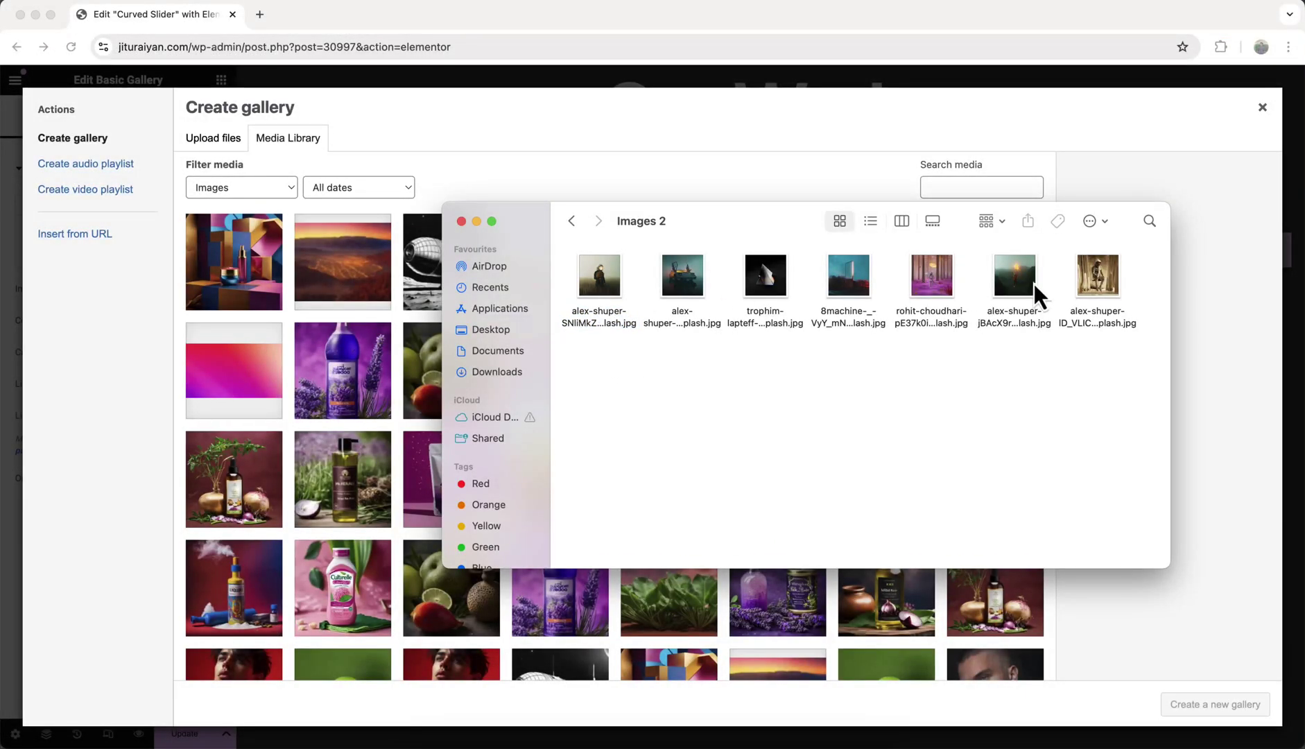
Step: Upload the seven photos to the media library and create a new gallery from them
left_click_drag(592, 397, 1081, 304)
left_click_drag(617, 295, 375, 312)
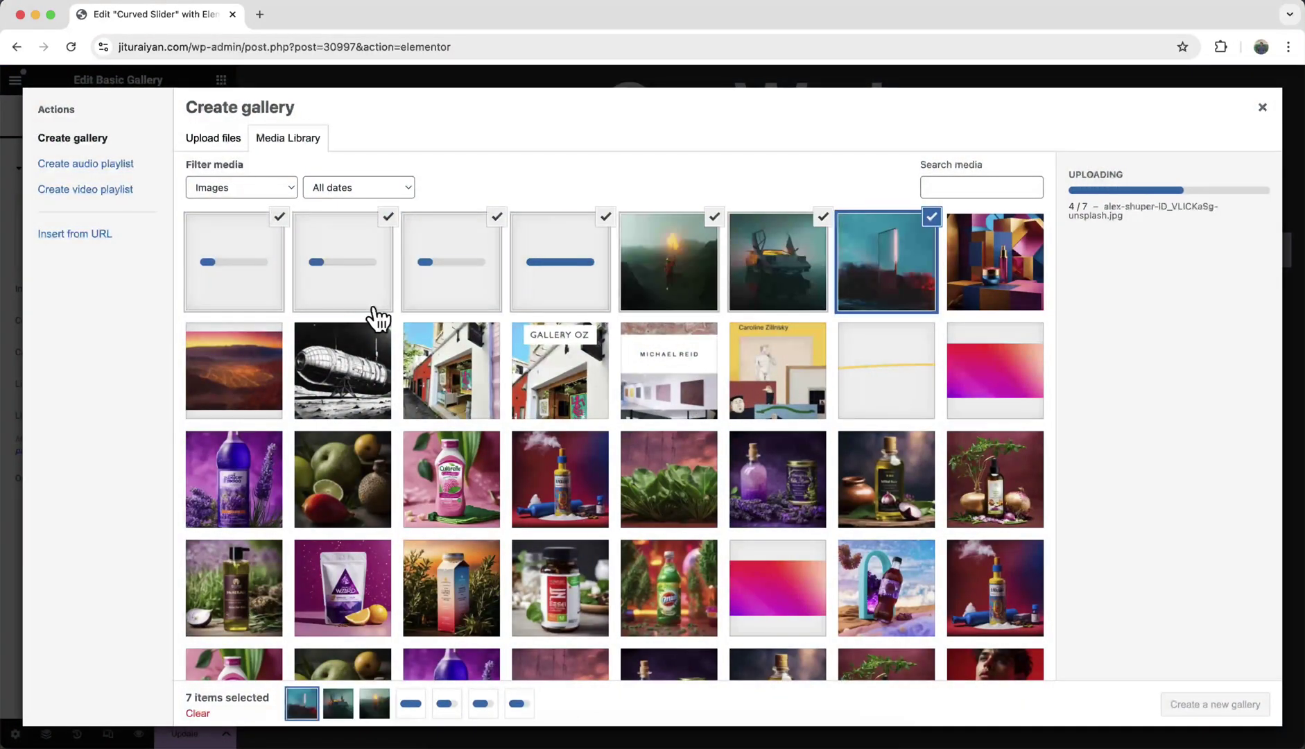
left_click(1231, 706)
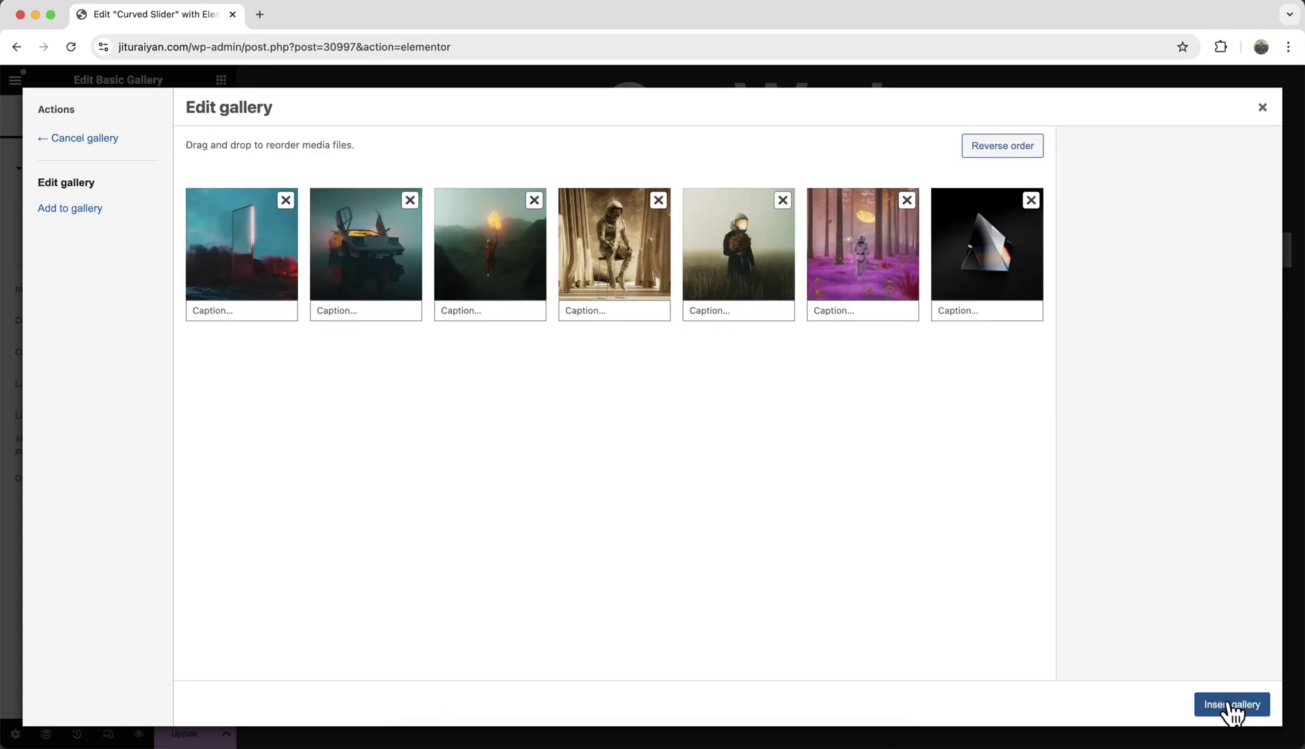
Step: Reorder the gallery to astronaut-in-grass, car, prism, then purple forest, and insert it
left_click_drag(746, 271, 233, 281)
left_click_drag(489, 273, 368, 272)
left_click_drag(961, 286, 517, 291)
left_click_drag(1002, 265, 737, 259)
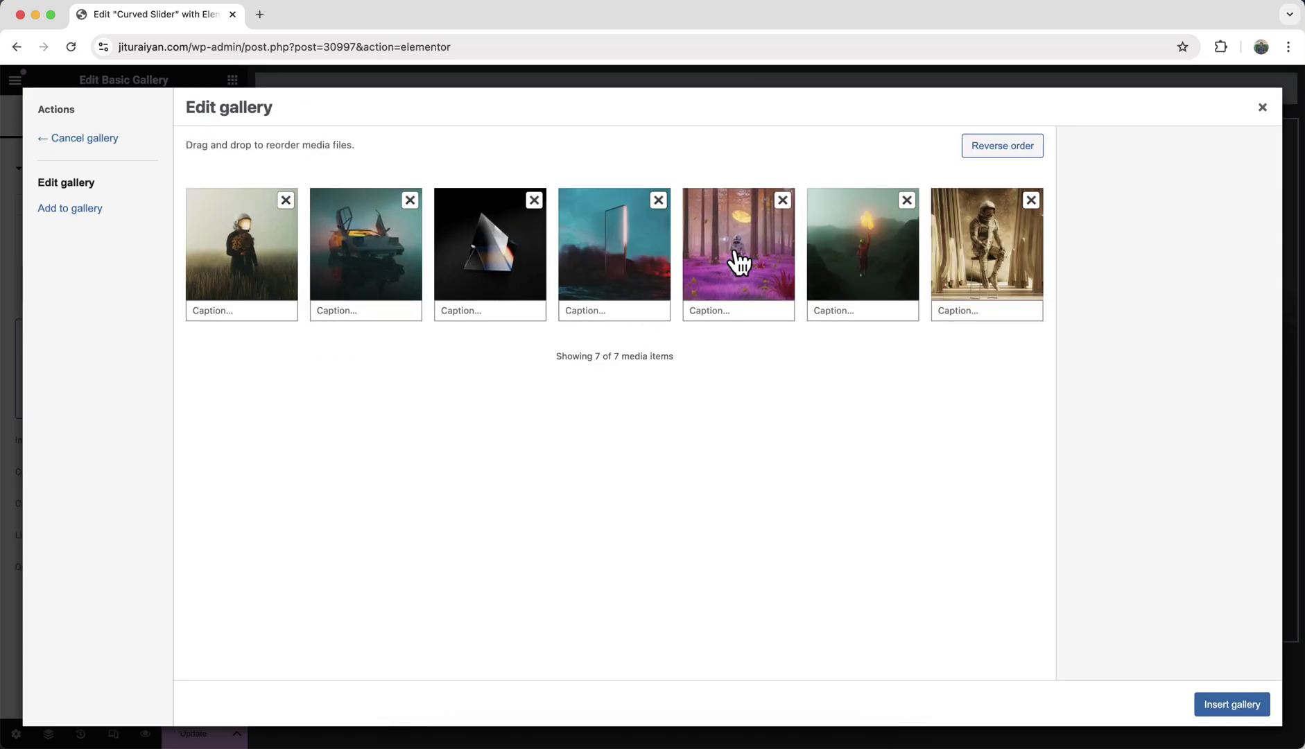
left_click(1218, 703)
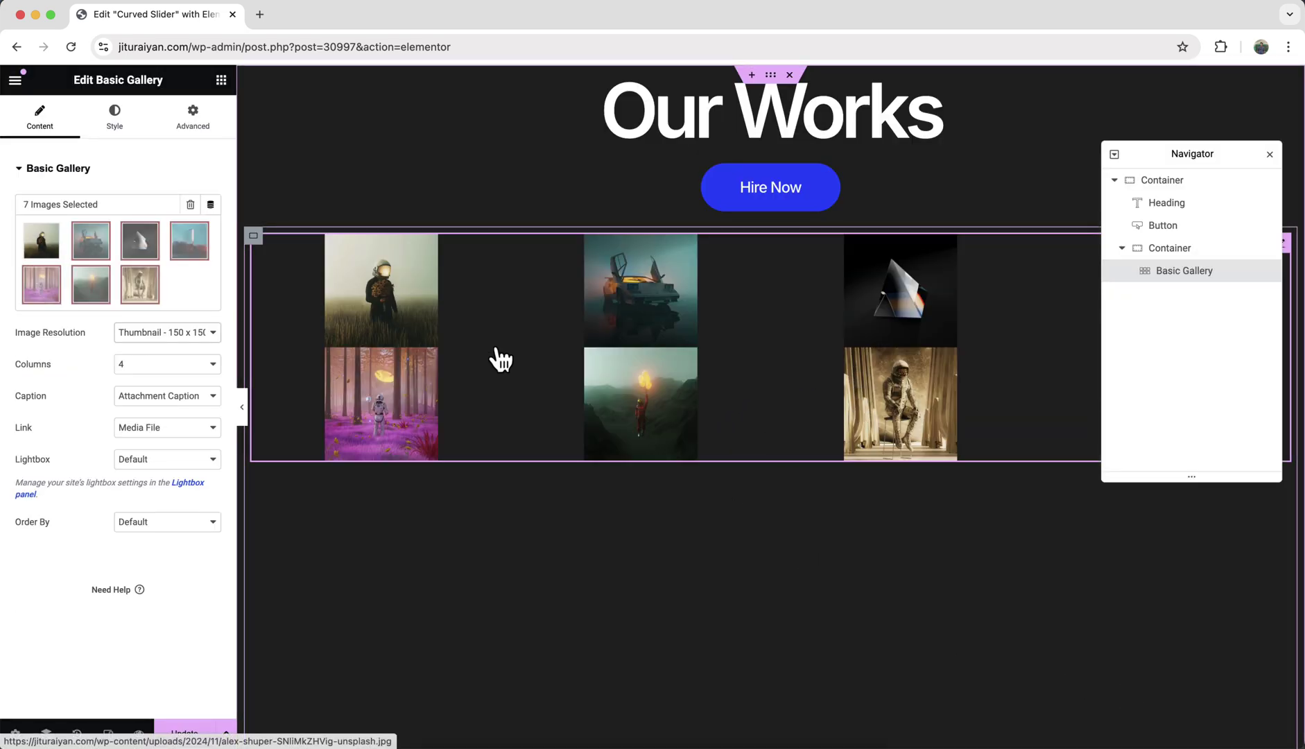
Step: Set the gallery image resolution to Full and check the car image in the lightbox
left_click(164, 336)
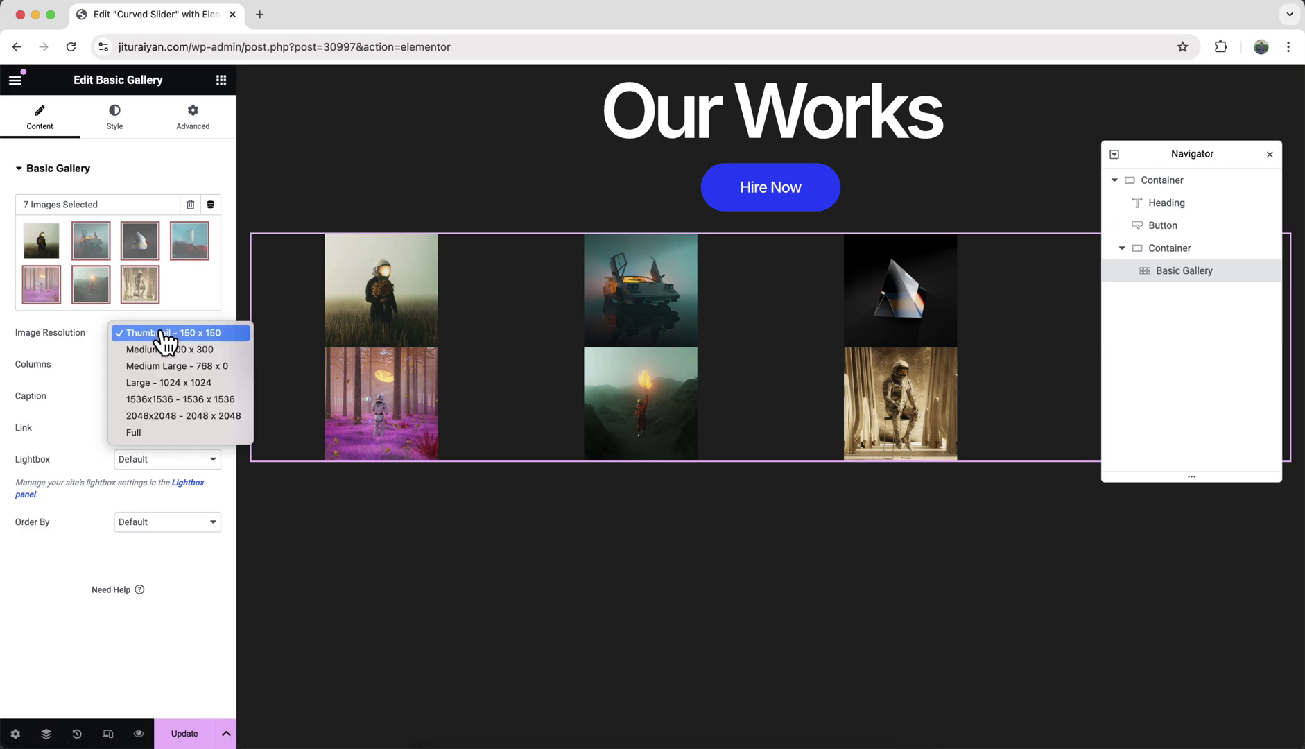
left_click(166, 433)
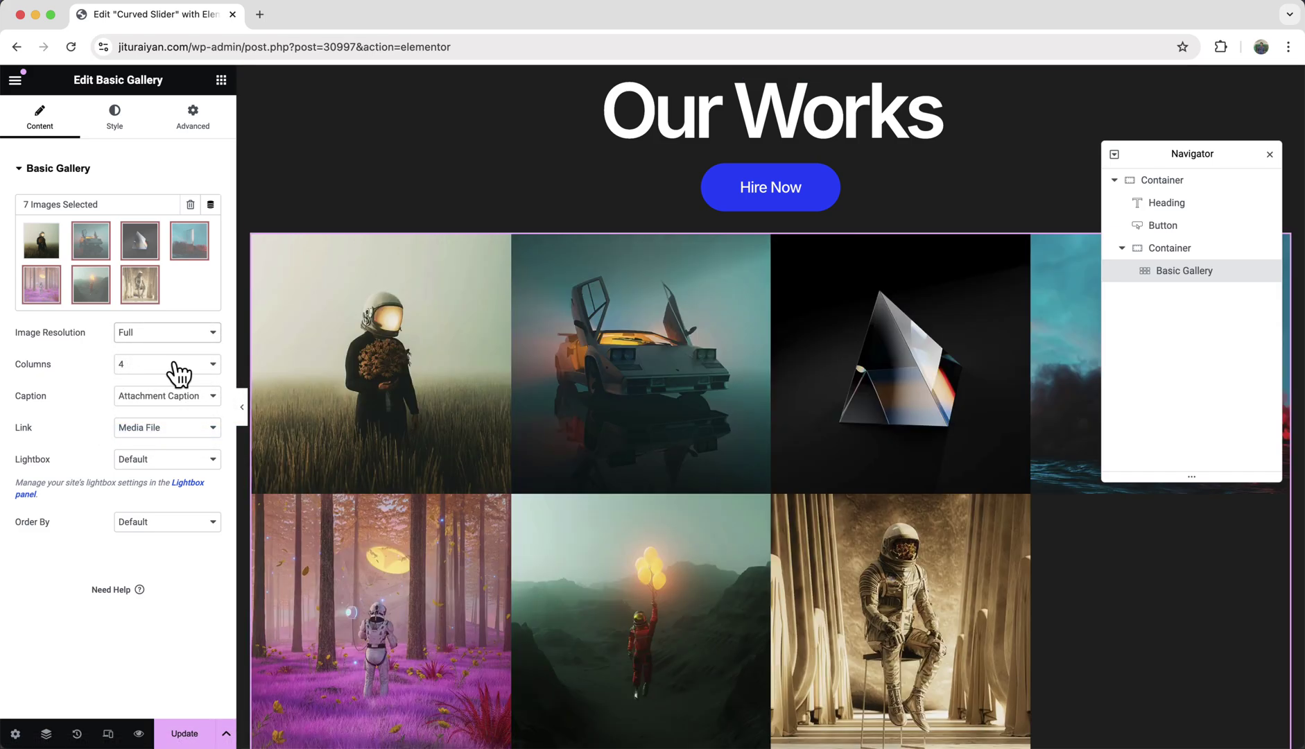
left_click(657, 439)
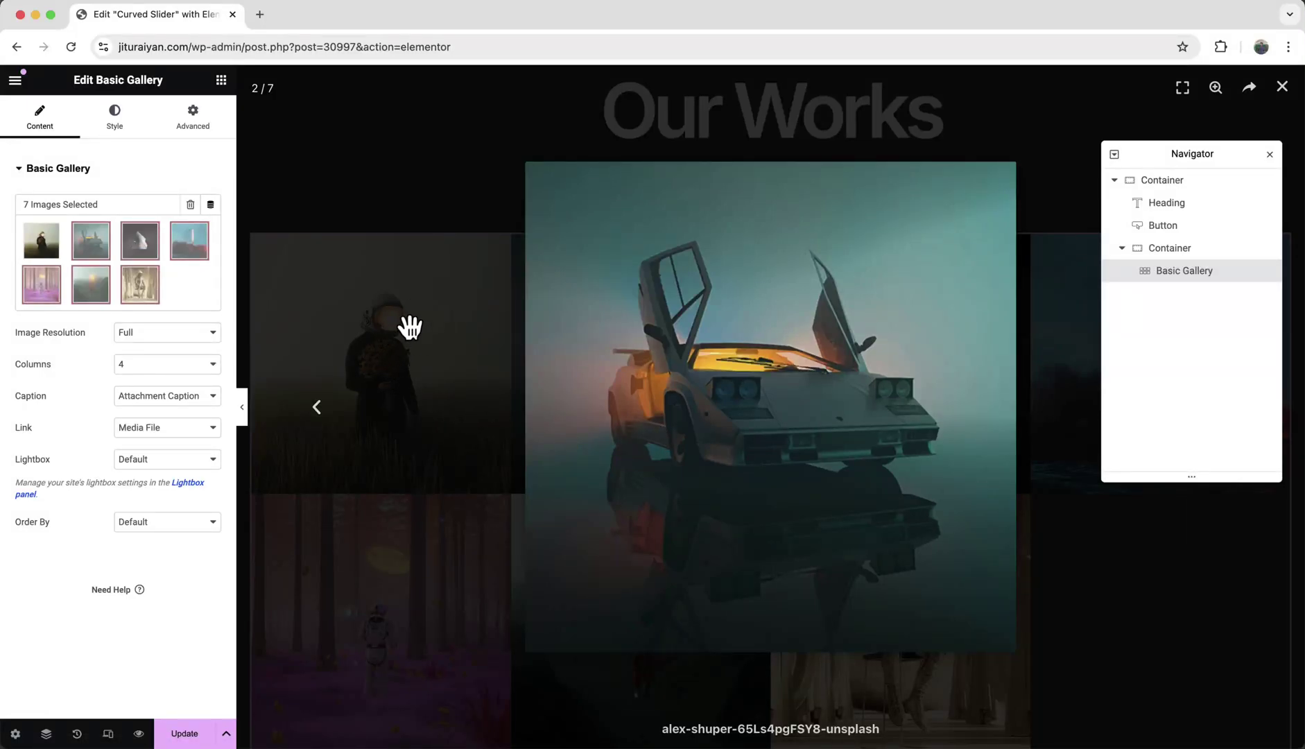
left_click(1283, 86)
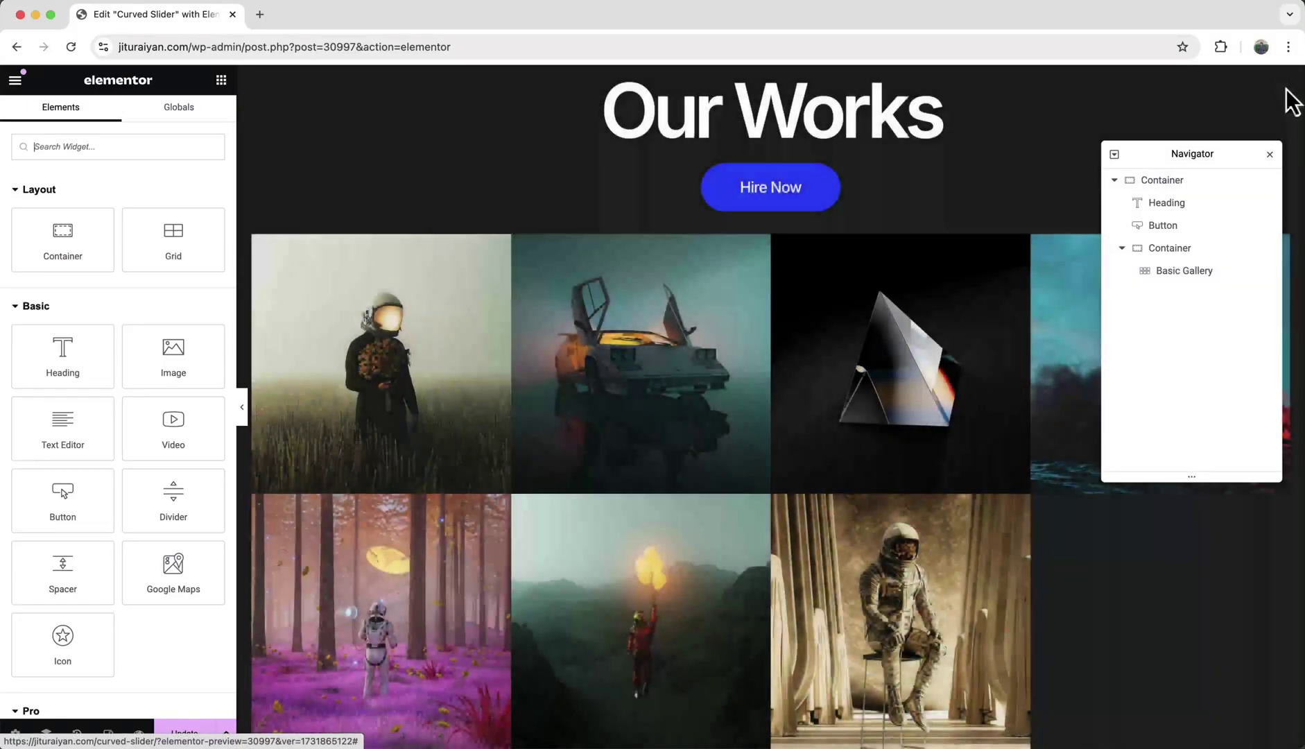
Step: Set the Basic Gallery's Link option to None
left_click(1205, 272)
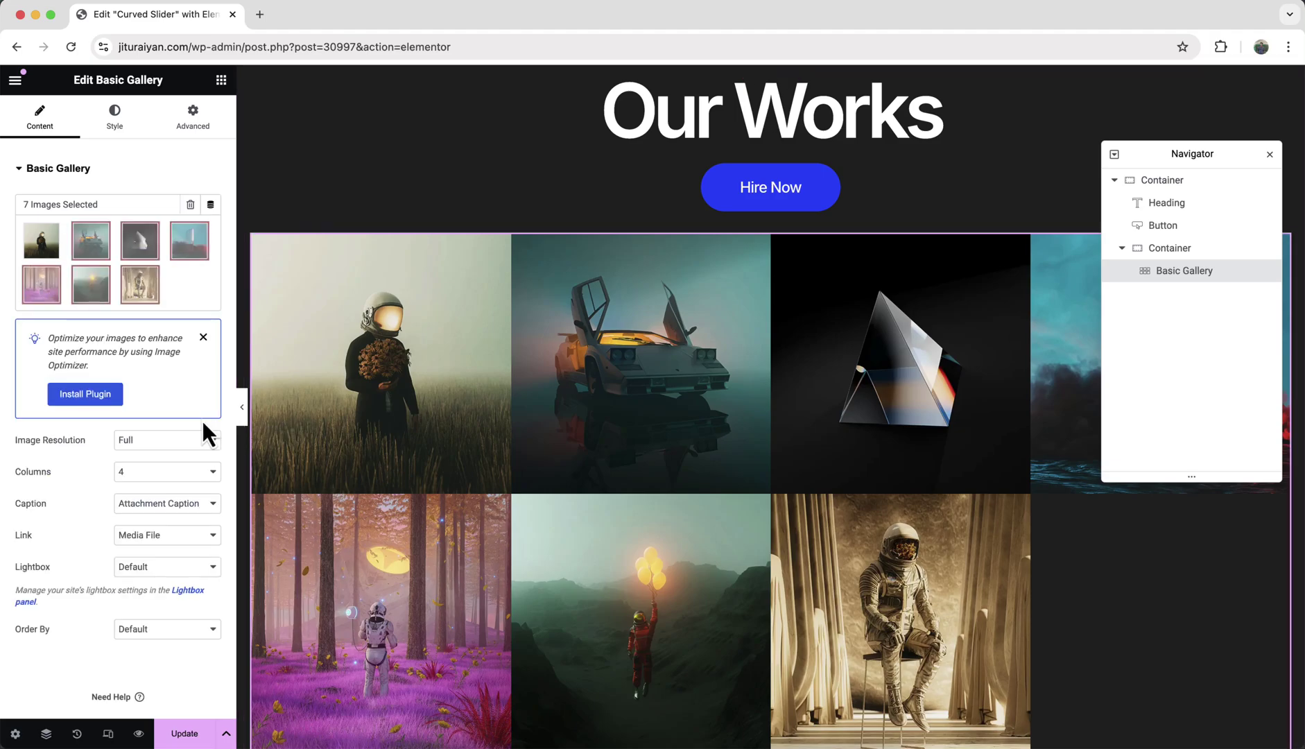
left_click(181, 535)
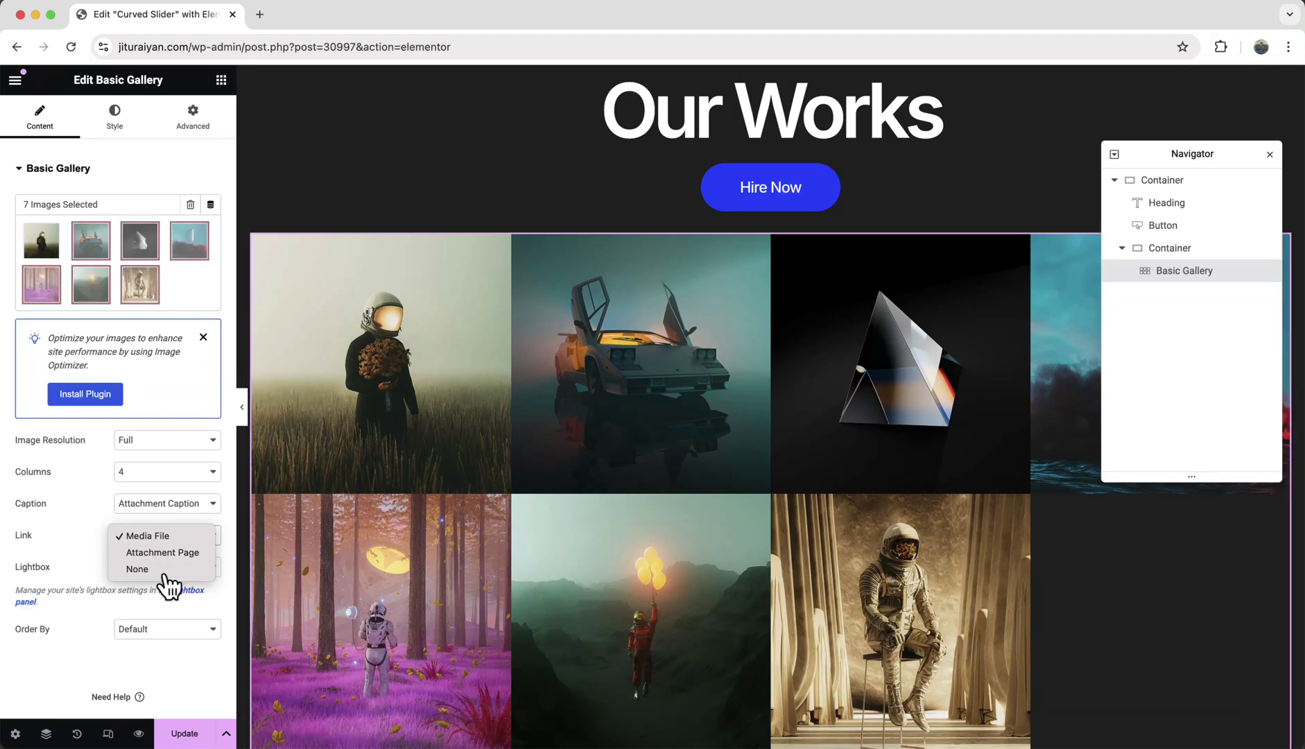
left_click(164, 572)
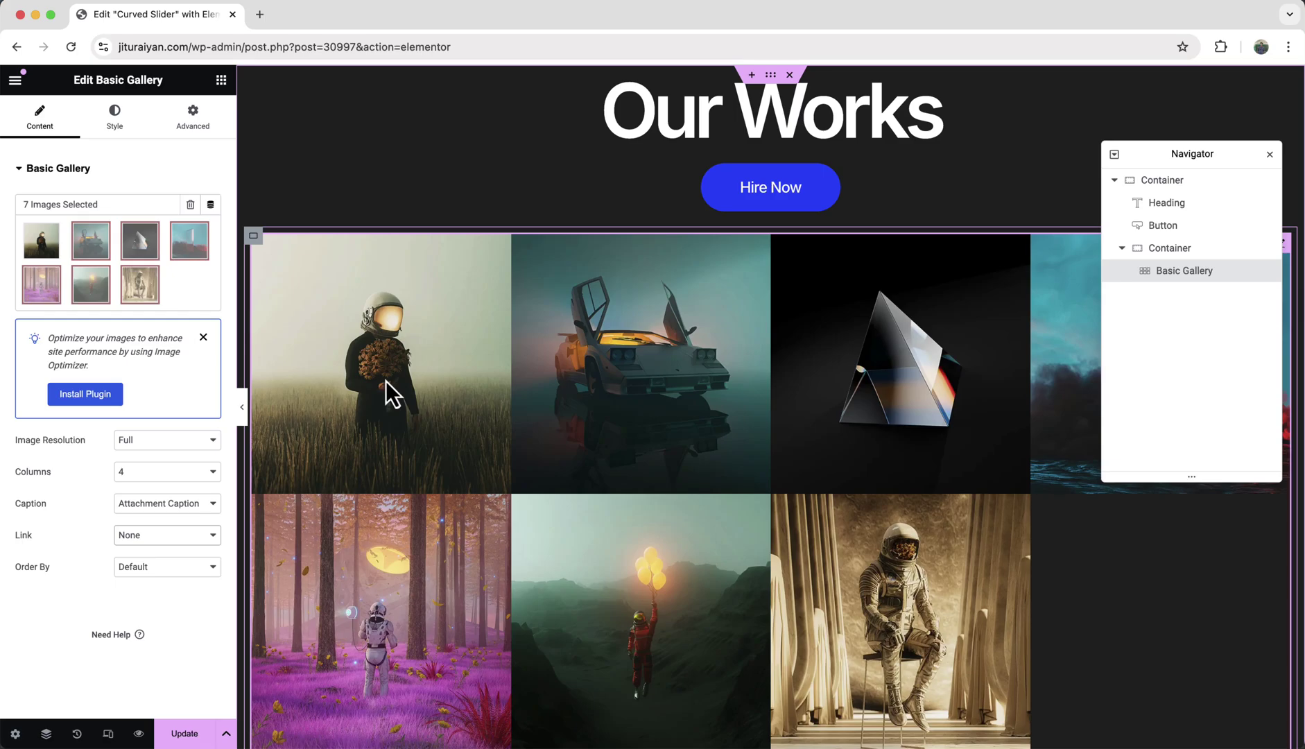
Step: Hide the Basic Gallery on desktop, tablet and mobile with the Responsive Hide On switches
left_click(200, 122)
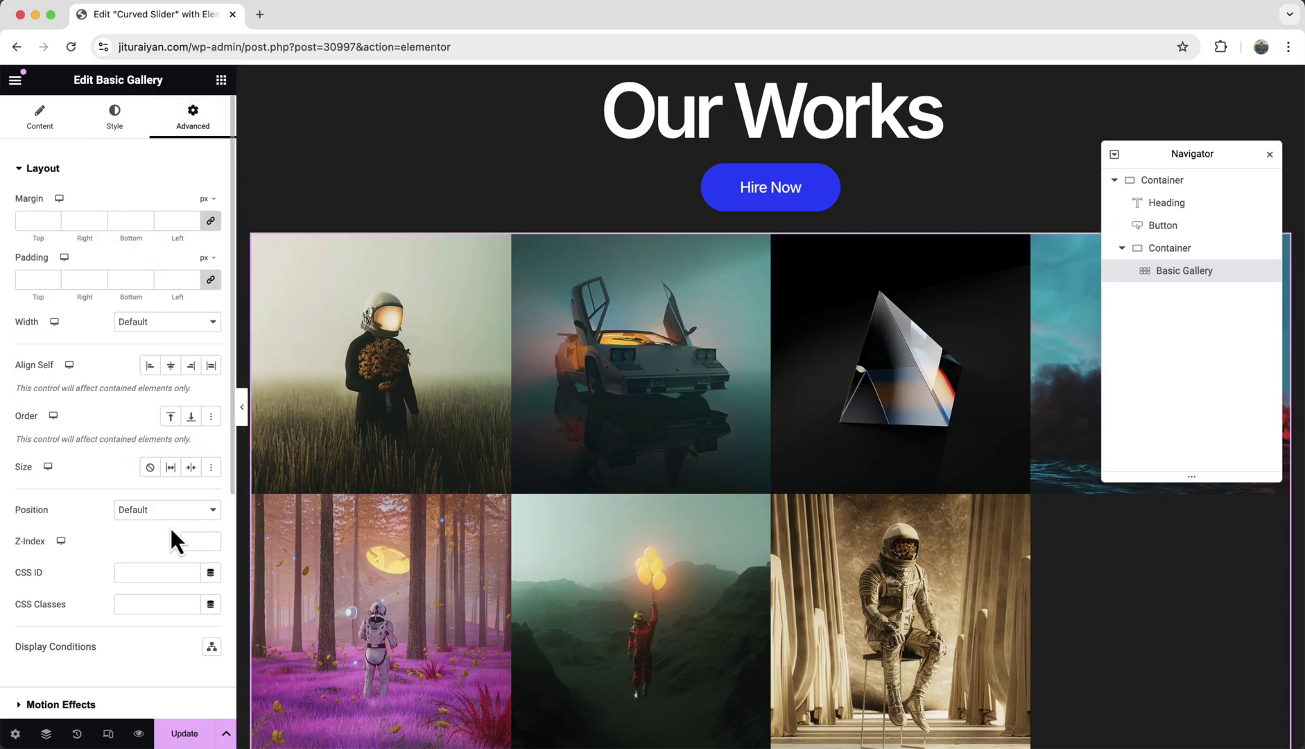
scroll(171, 535, "down", 5)
left_click(154, 552)
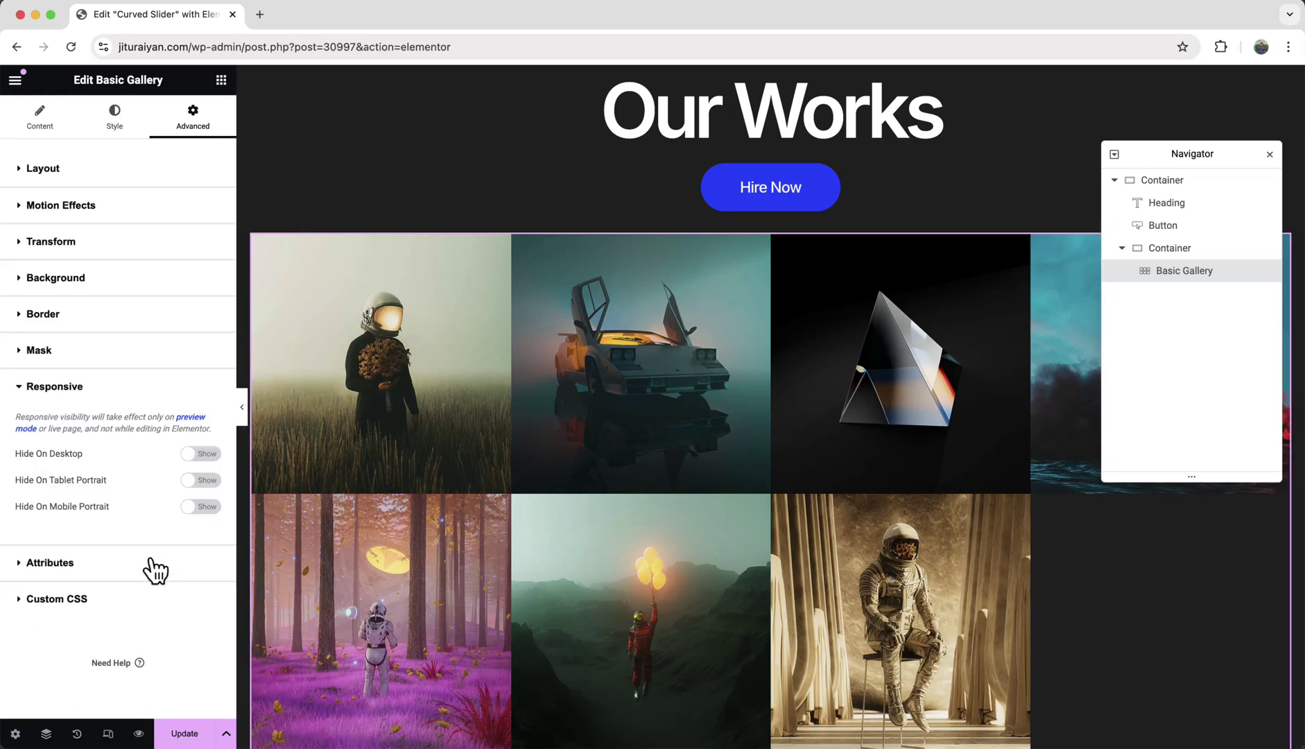
left_click(202, 454)
left_click(202, 479)
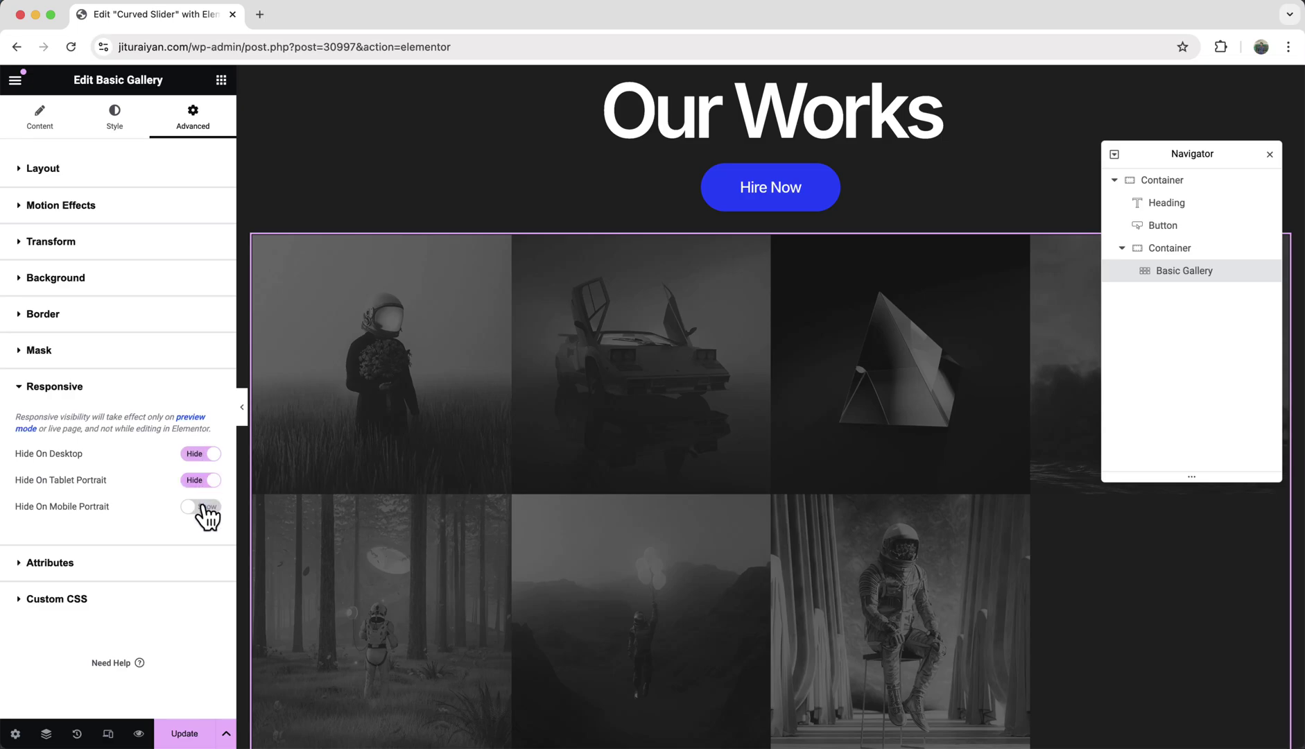
left_click(203, 507)
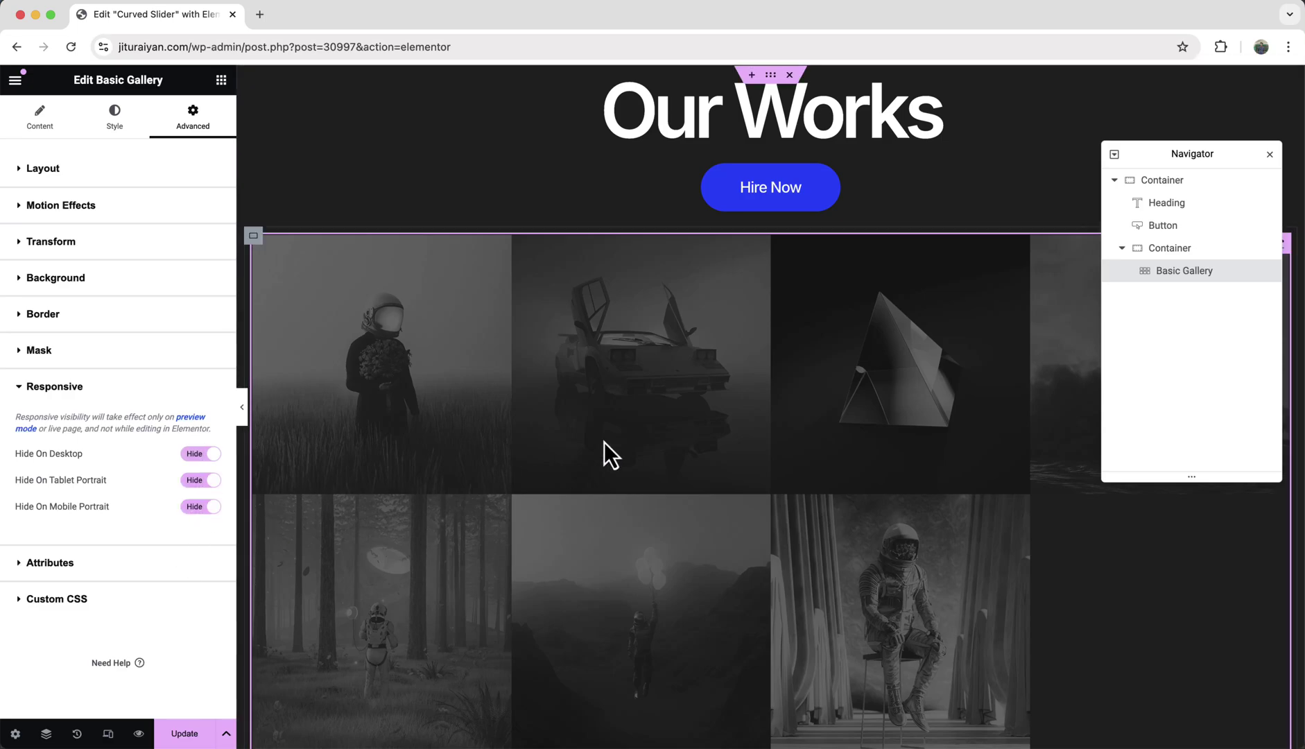
Step: Give the gallery's parent container the CSS class mdw-curved-slider
left_click(1171, 251)
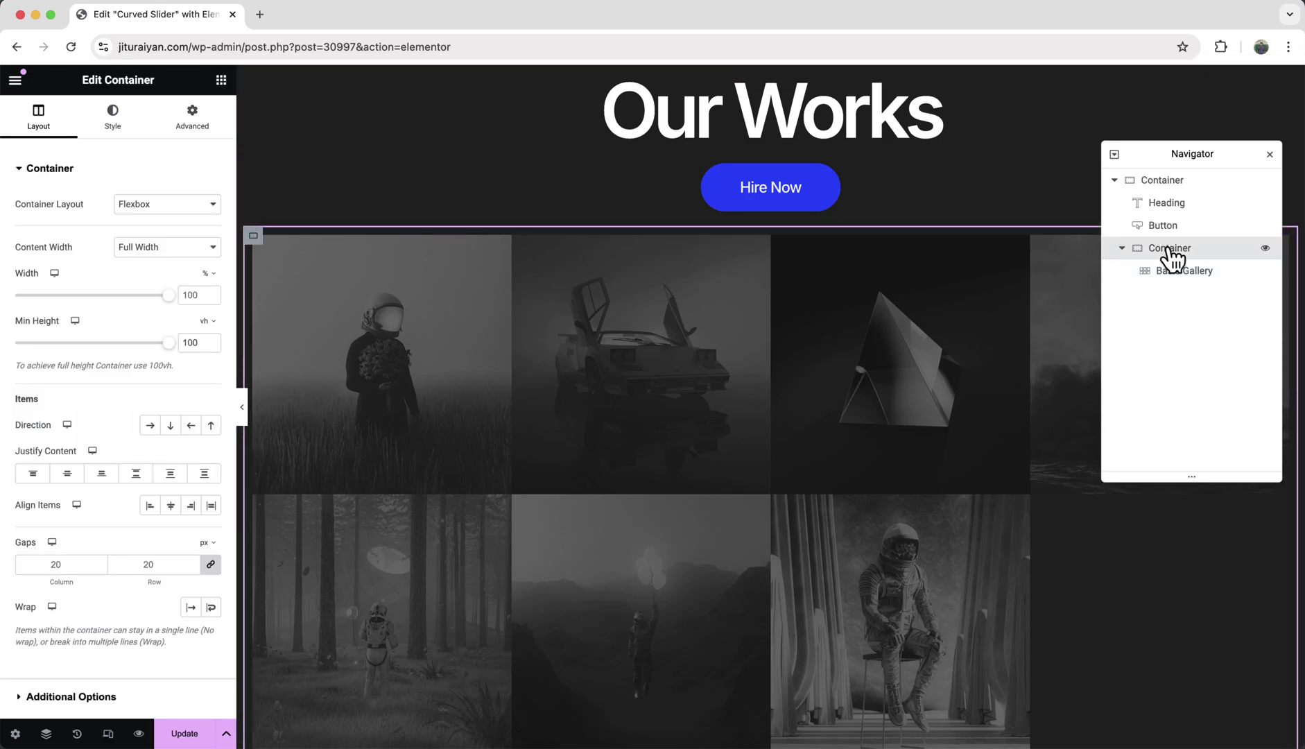
left_click(194, 125)
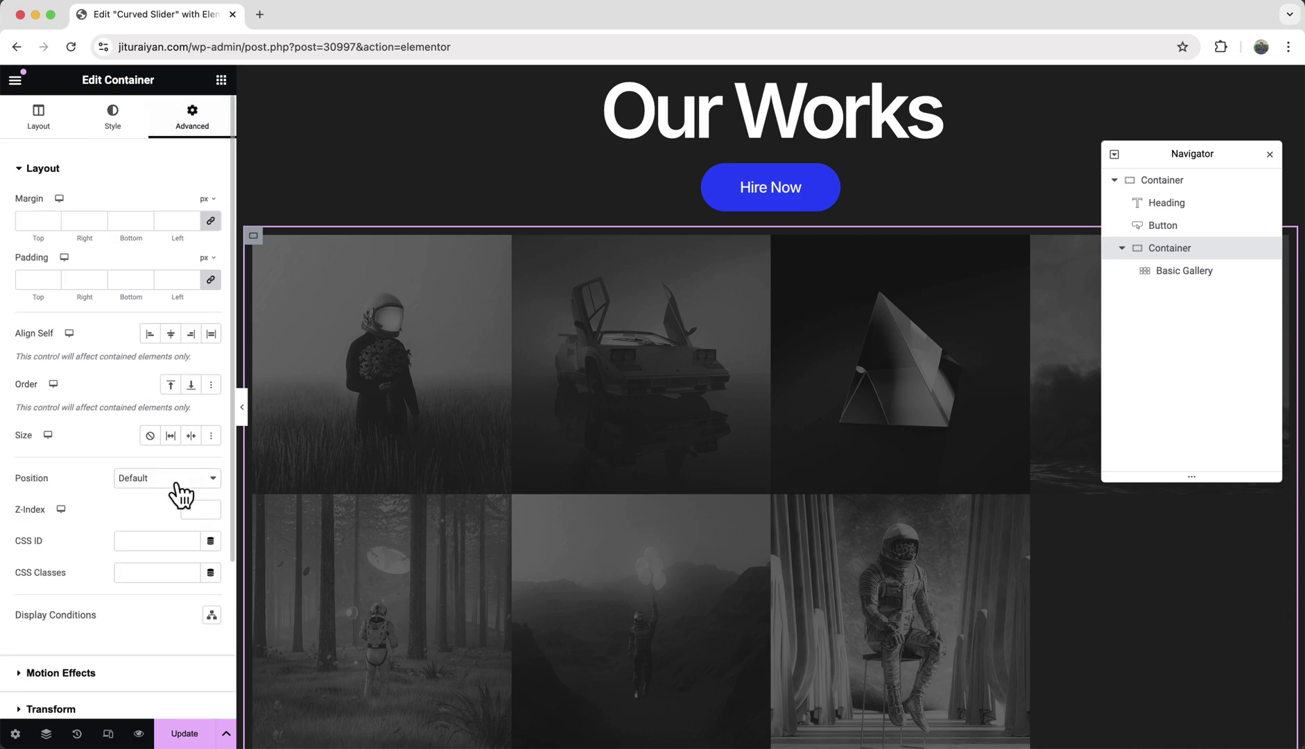
left_click(140, 572)
type("mdw-curved-slider")
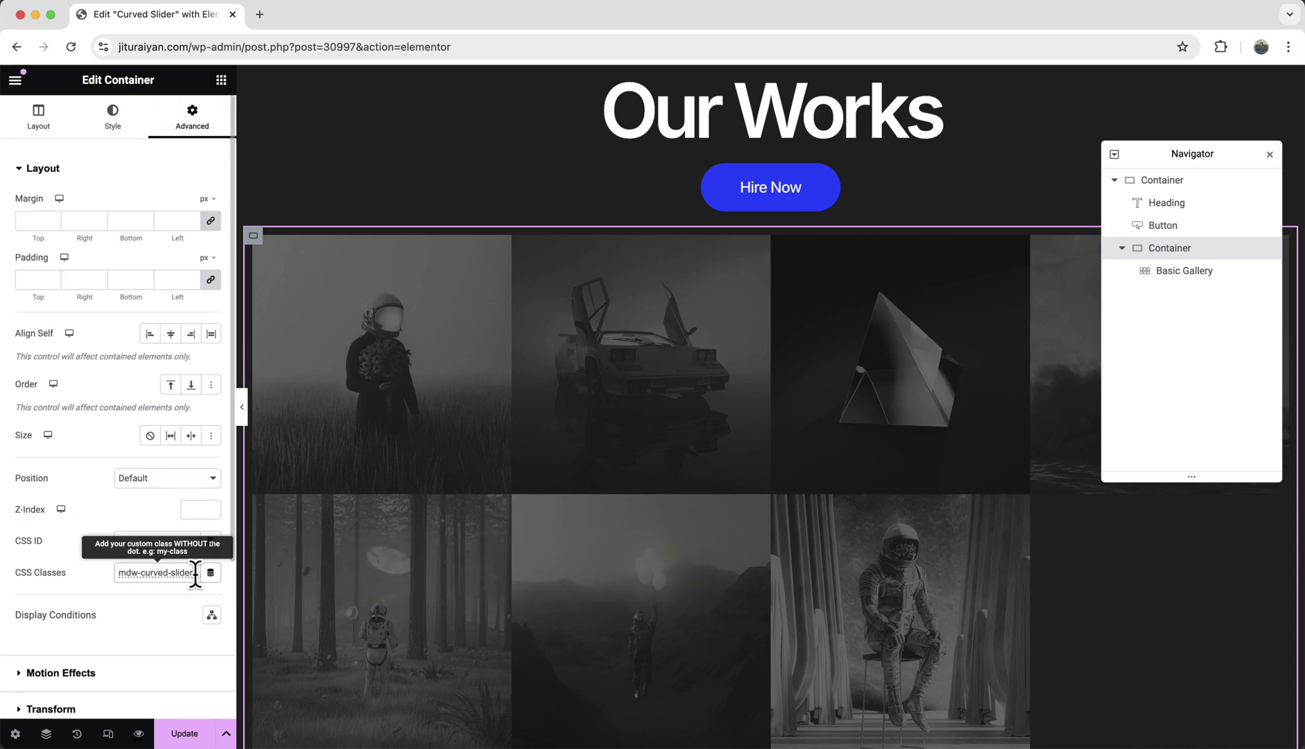
Step: Add an HTML widget above the Basic Gallery with the pasted curved-slider code, then update the page
left_click(220, 79)
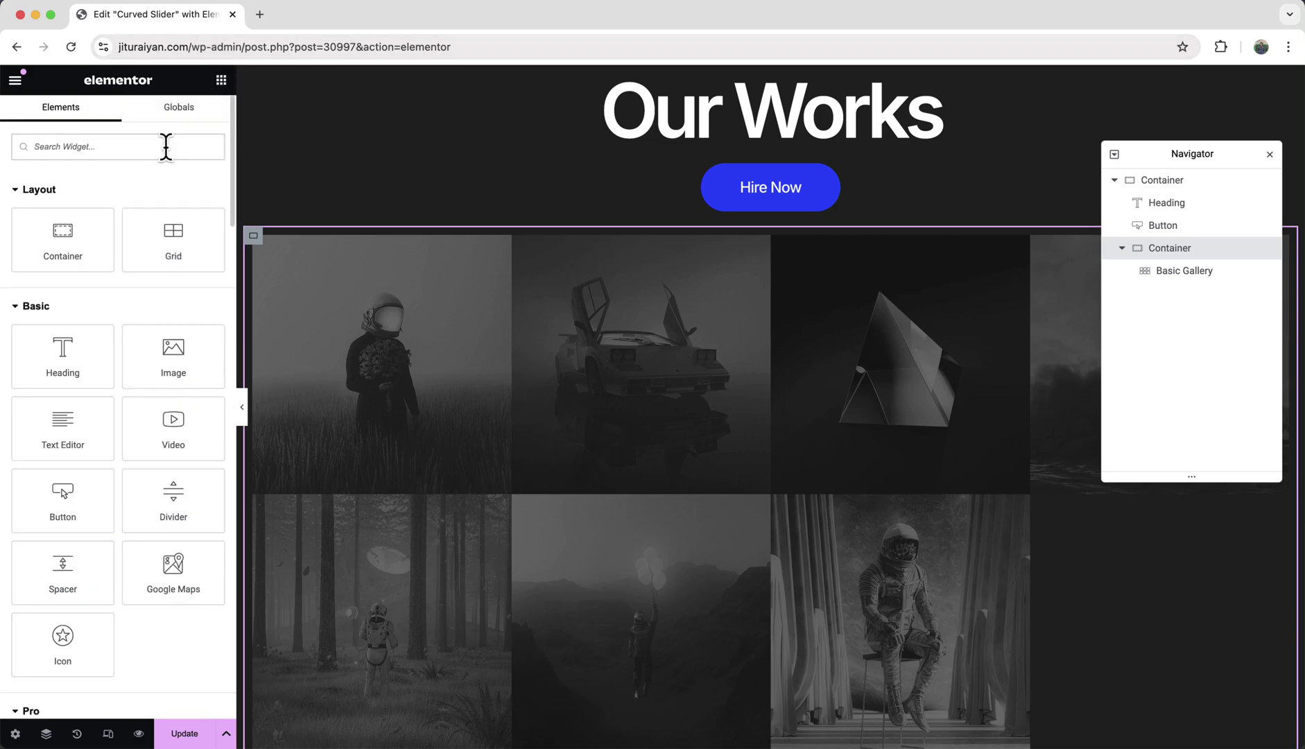
type("html")
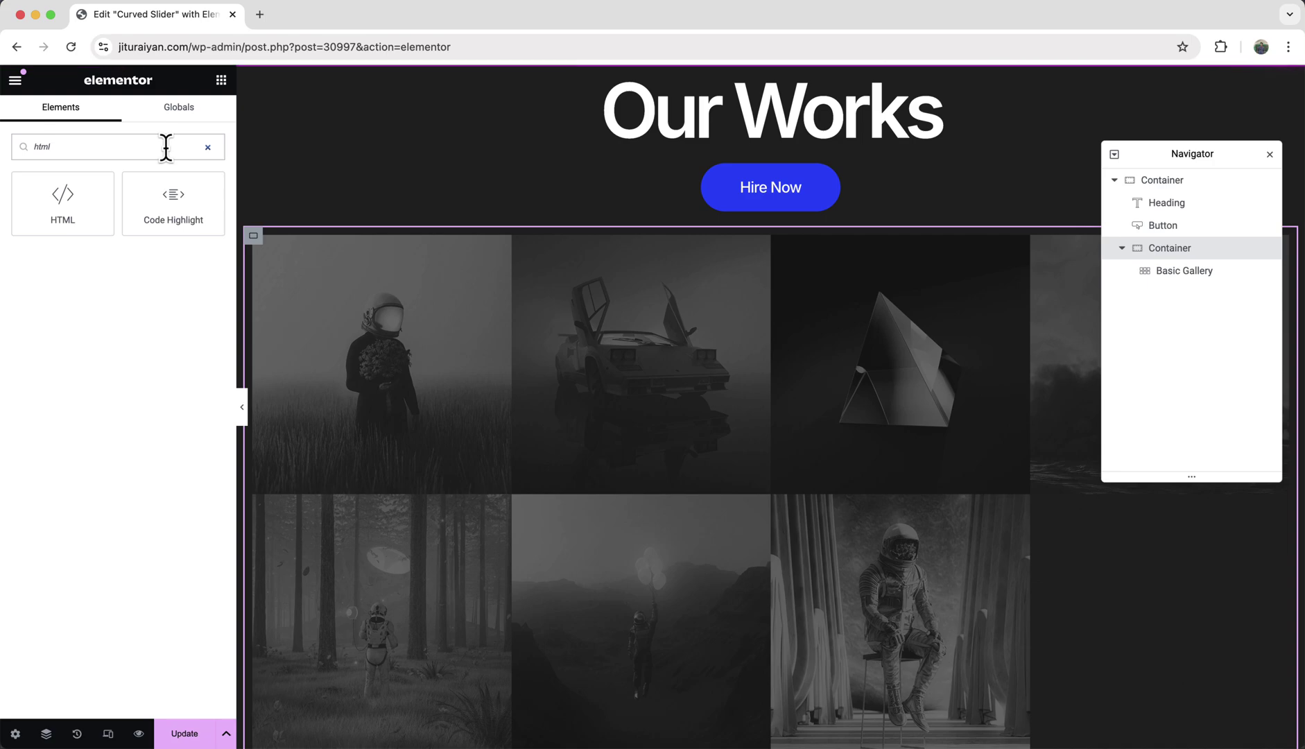
left_click_drag(63, 211, 750, 228)
left_click_drag(1171, 257, 1171, 274)
left_click(99, 257)
key("super+v")
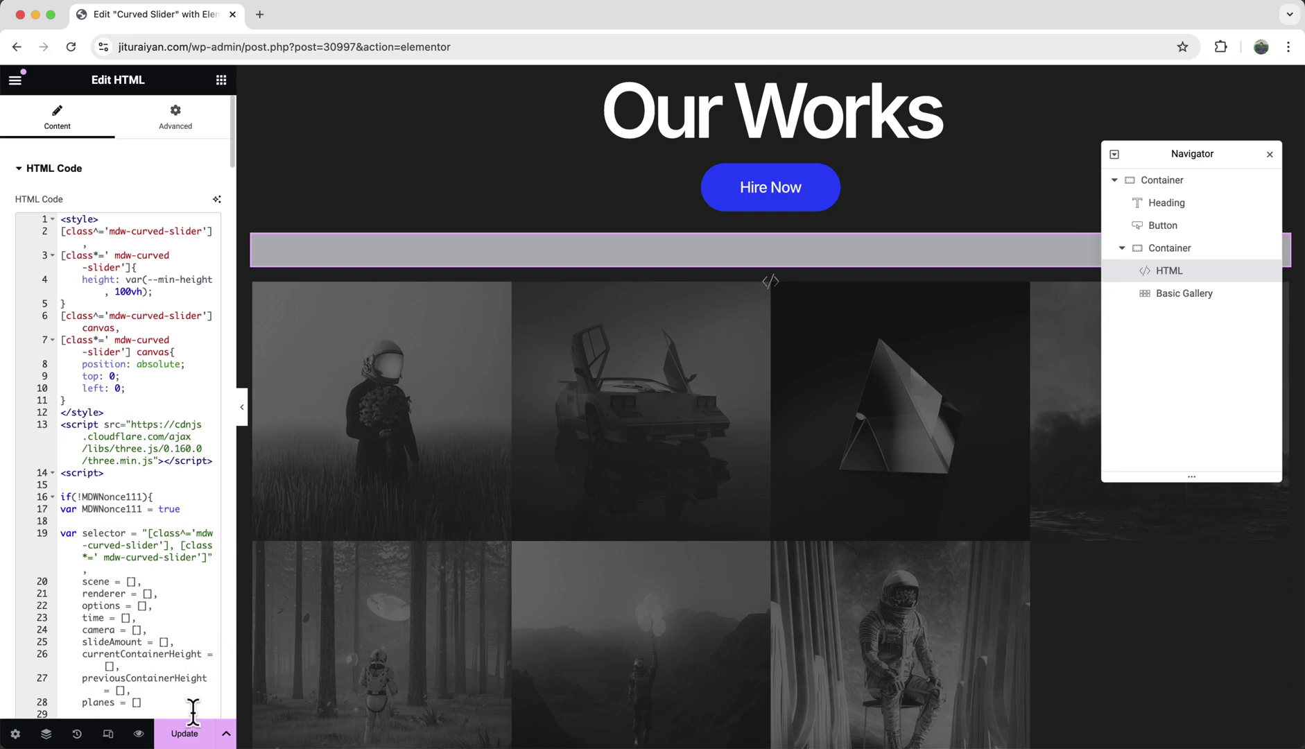
left_click(184, 733)
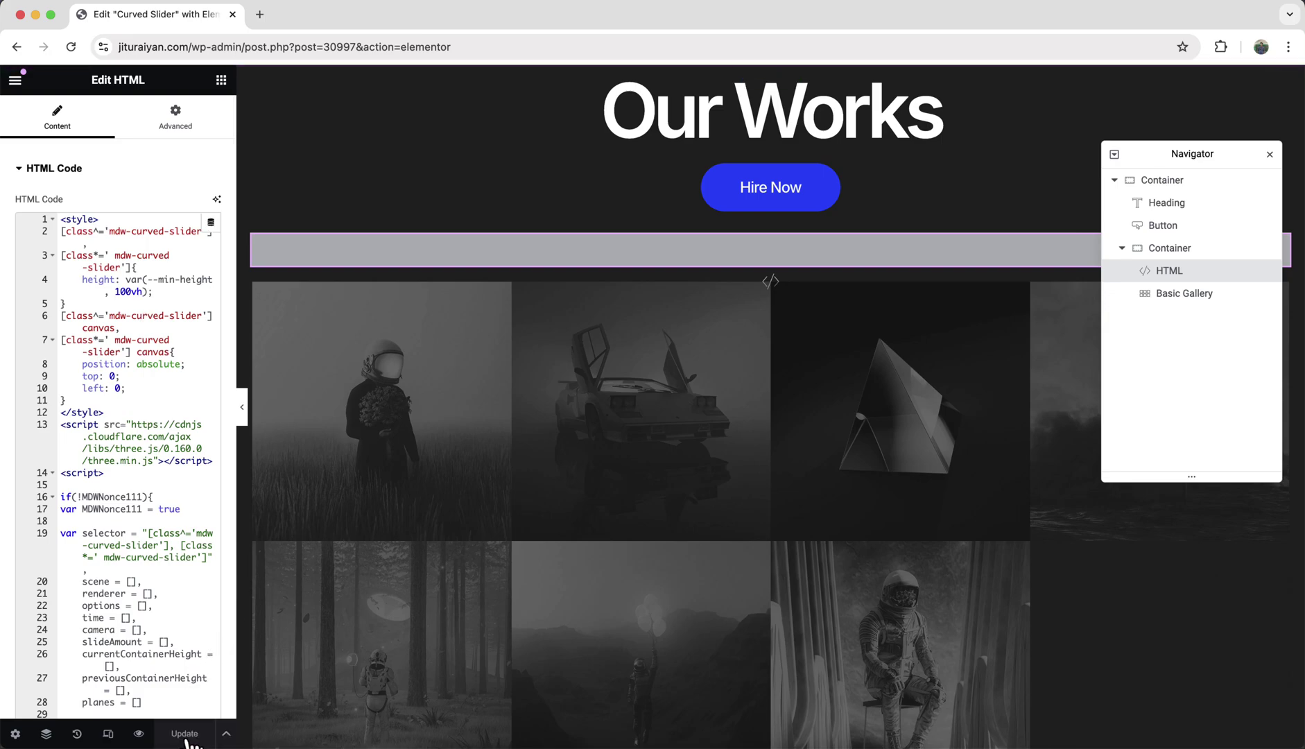
Step: Preview the page to watch the curved auto-rotating slider, then return to the editor
left_click(139, 733)
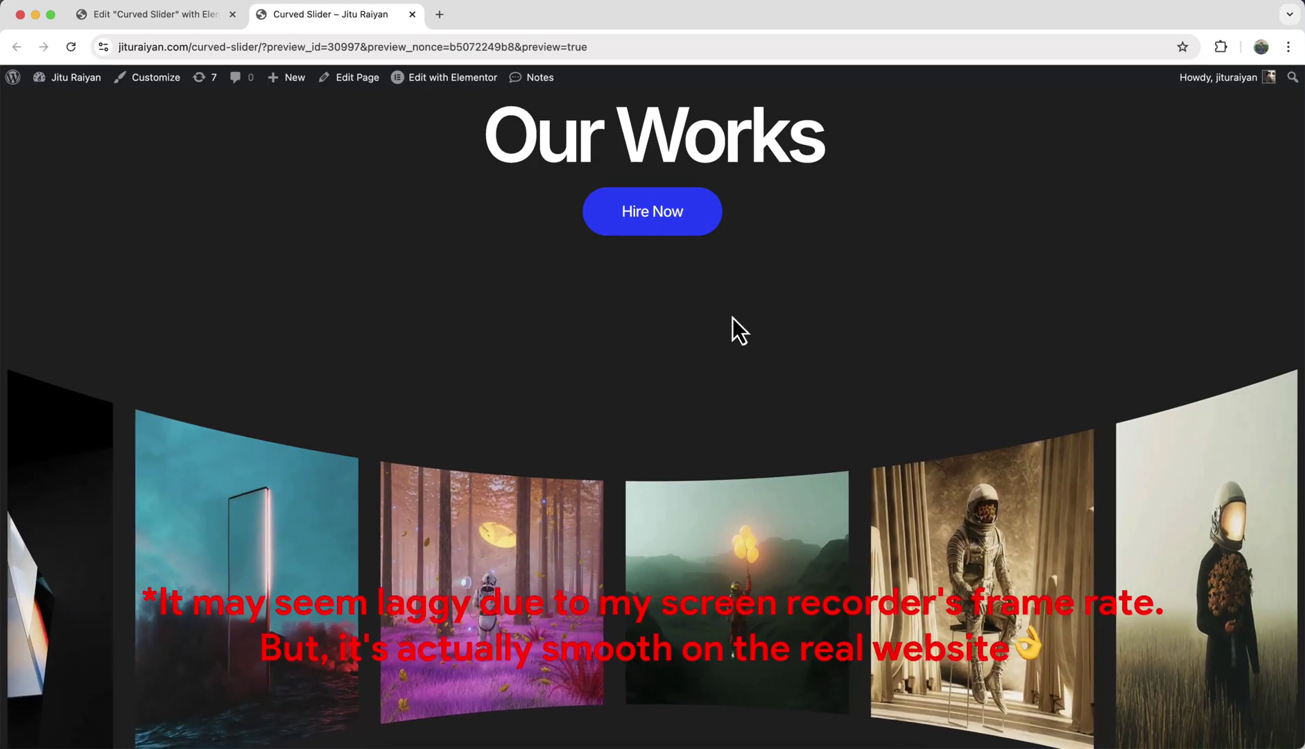
scroll(733, 317, "down", 3)
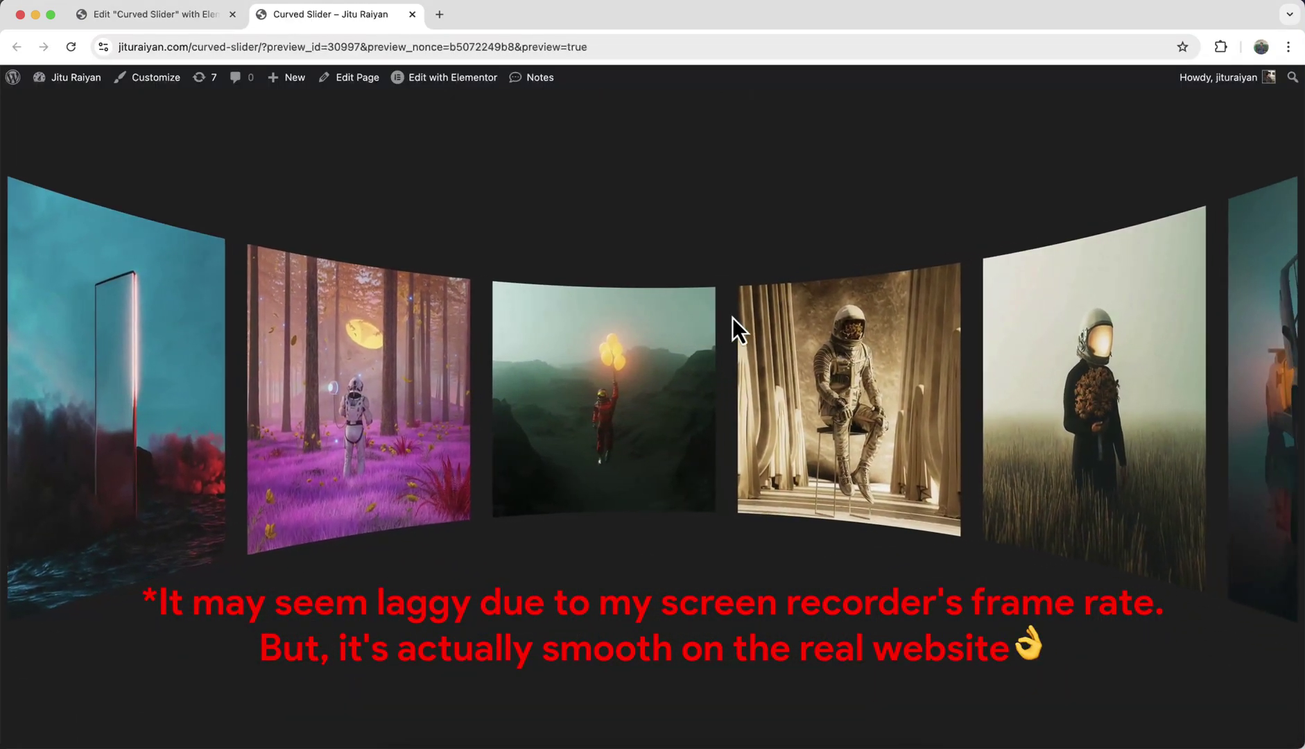
scroll(732, 317, "up", 3)
left_click(193, 18)
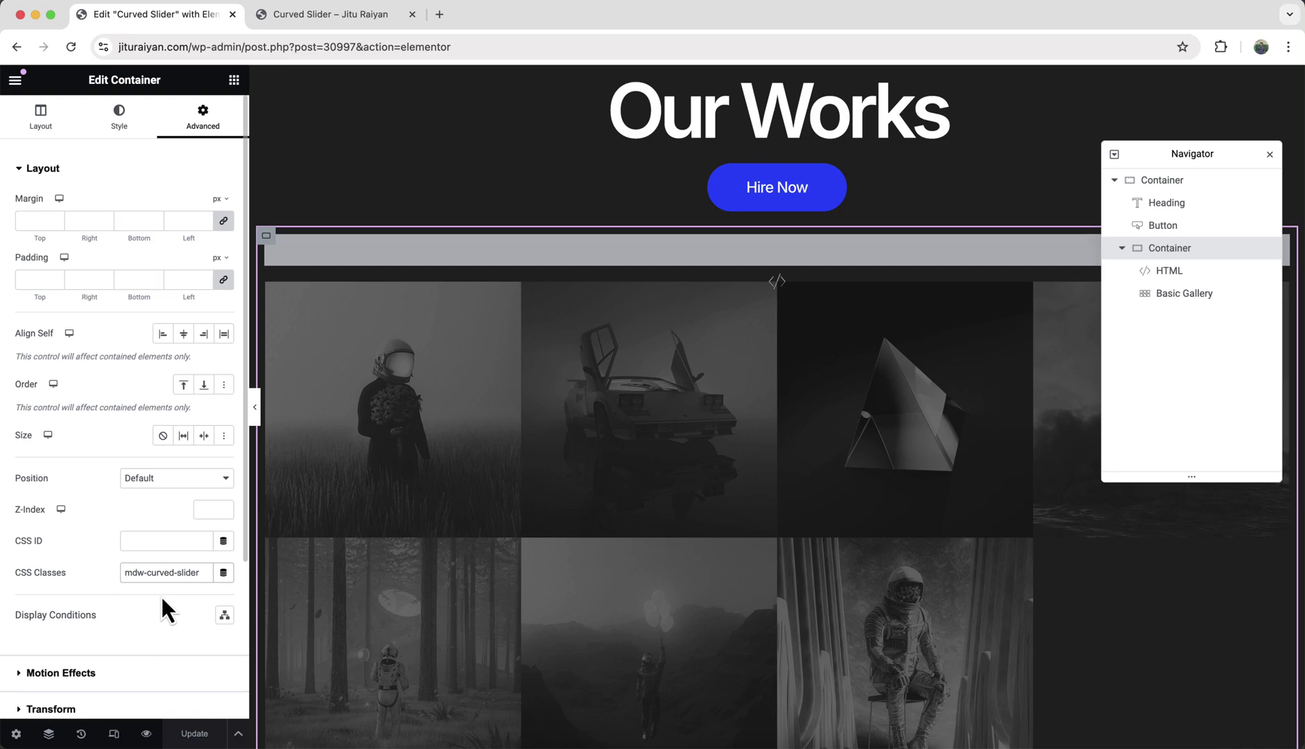
Step: Widen the settings panel and edit the container's CSS class toward mdw-curved-slider-speed-100
left_click_drag(248, 491, 531, 478)
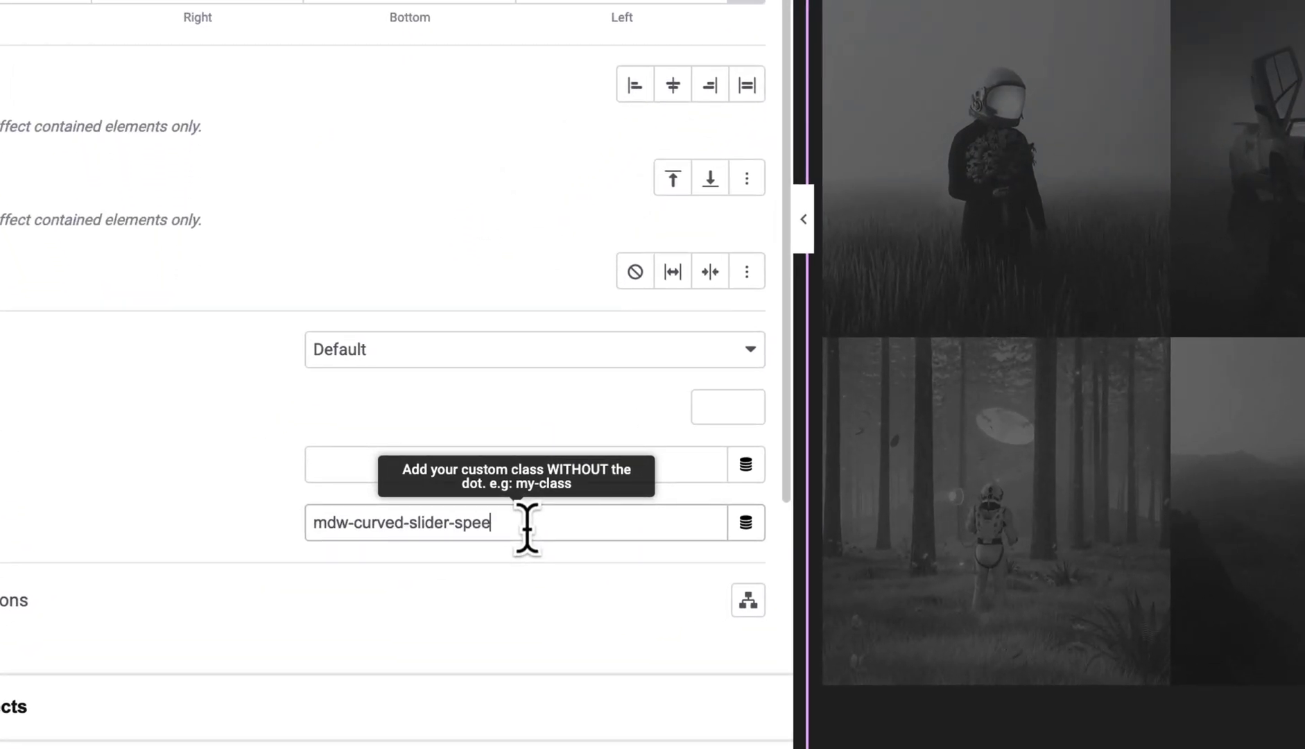
left_click(527, 529)
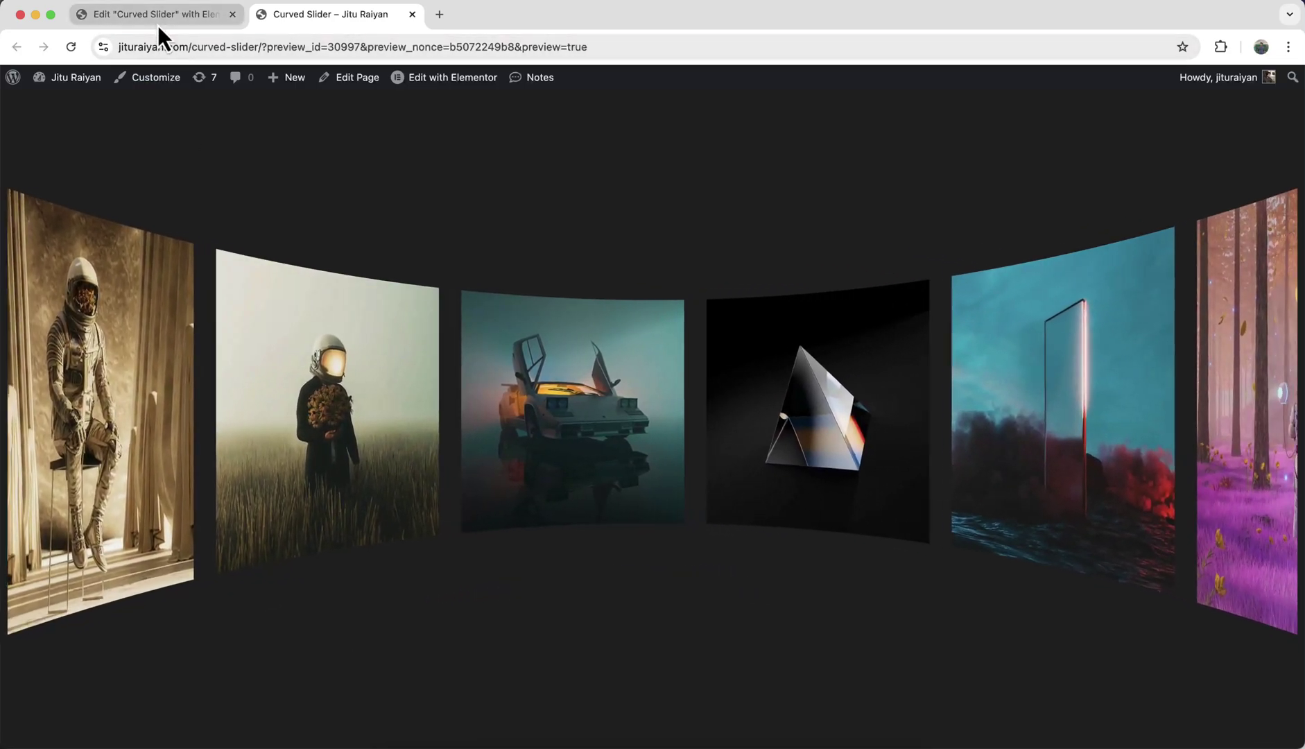
Step: Change the container class to mdw-curved-slider-speed-100-reverse and check the reversed slider in preview
left_click(157, 24)
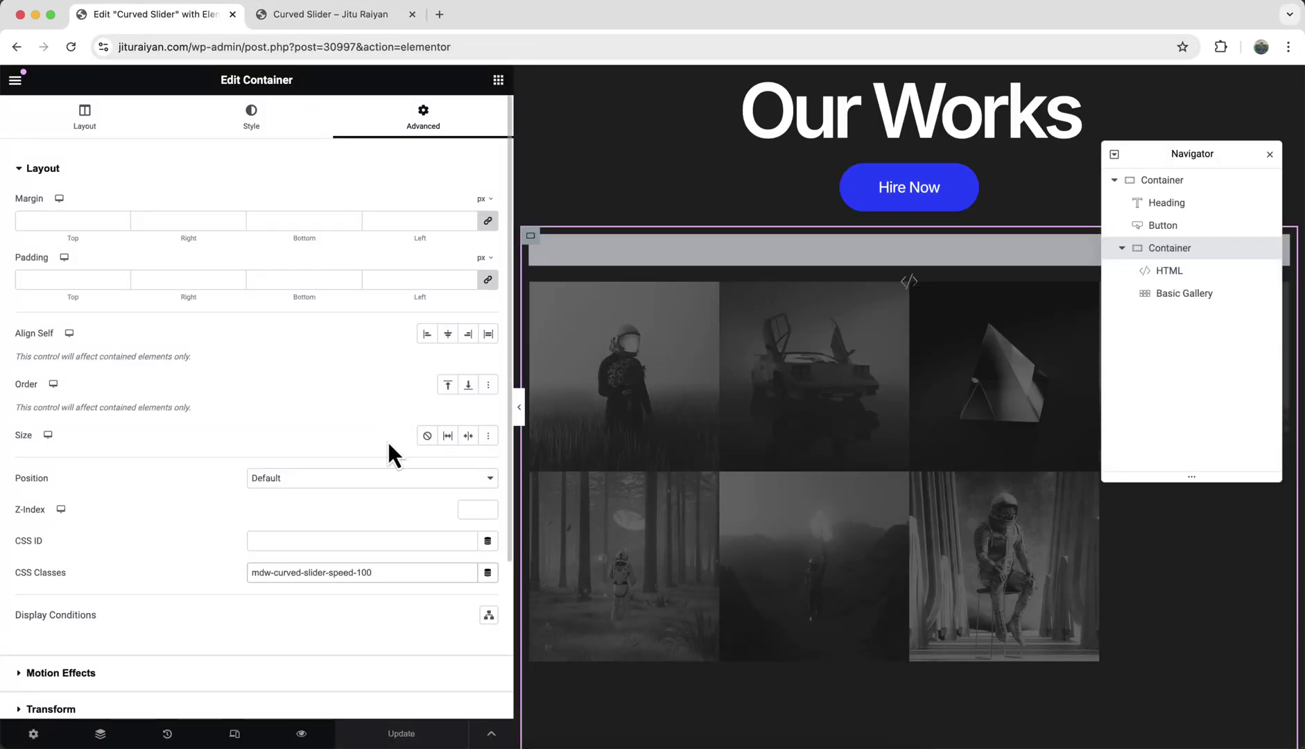
left_click(378, 573)
type("-reverse")
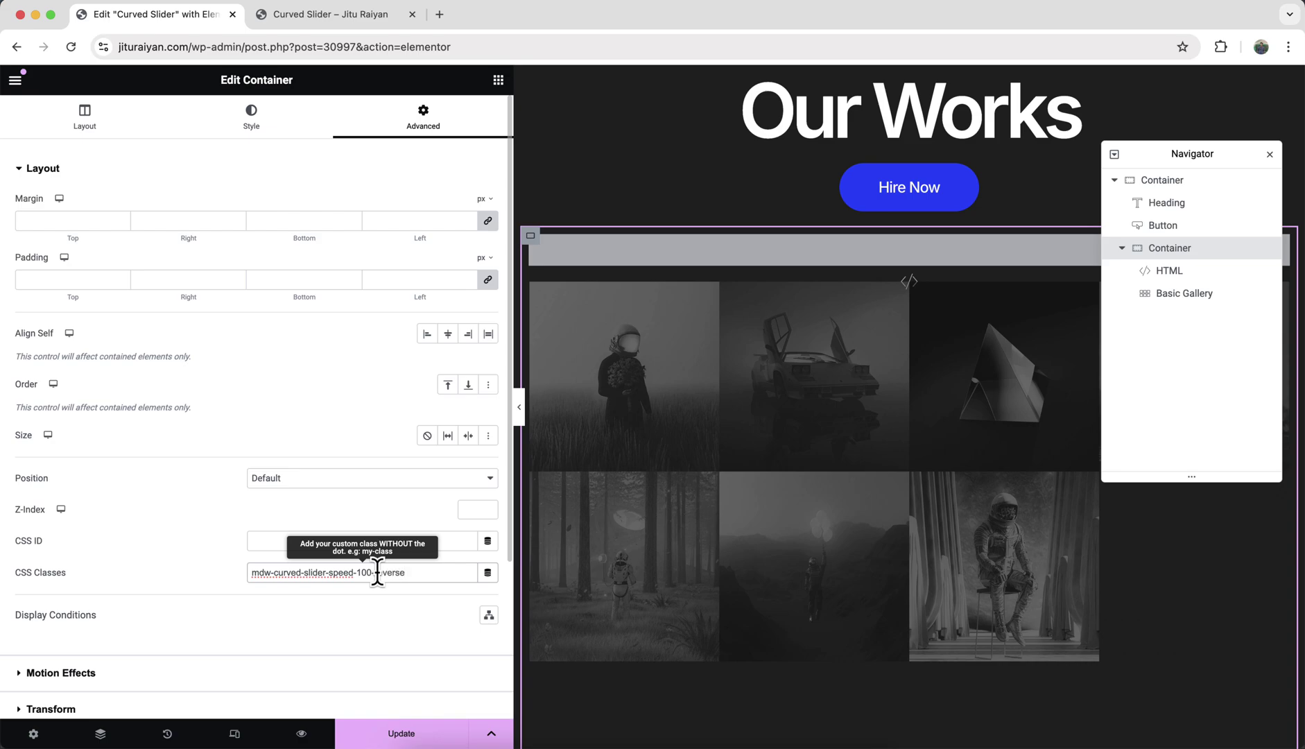
key("ctrl+Tab")
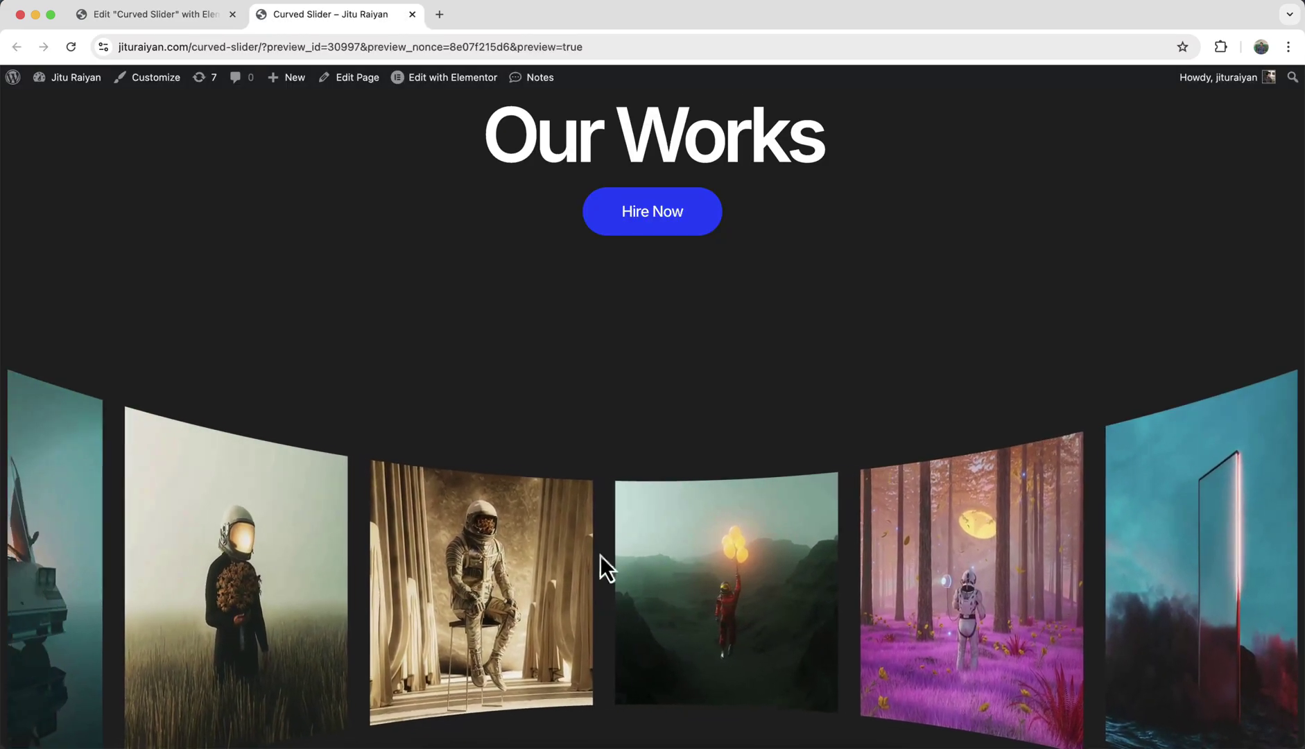
key("ctrl+shift+Tab")
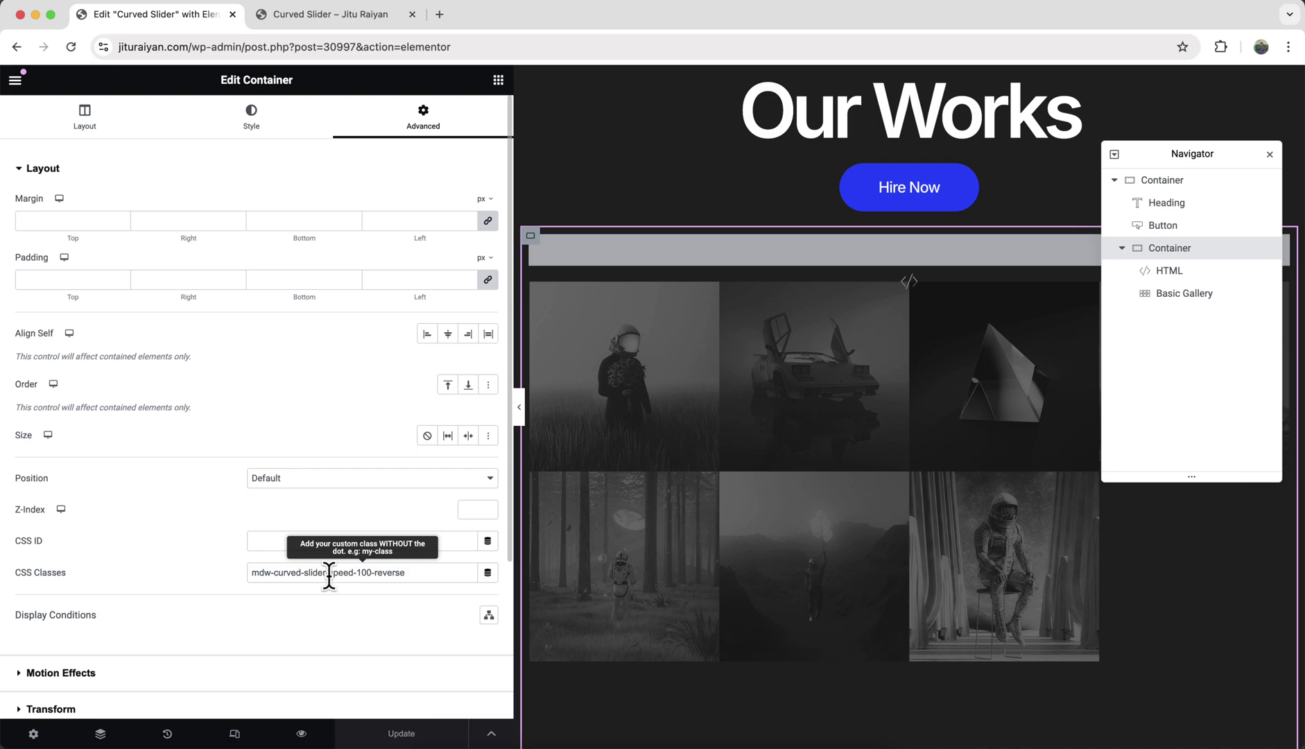
Step: Remove -speed-100-reverse so the class reads mdw-curved-slider, then check the slider in preview
left_click_drag(328, 574, 422, 572)
key("BackSpace")
key("BackSpace")
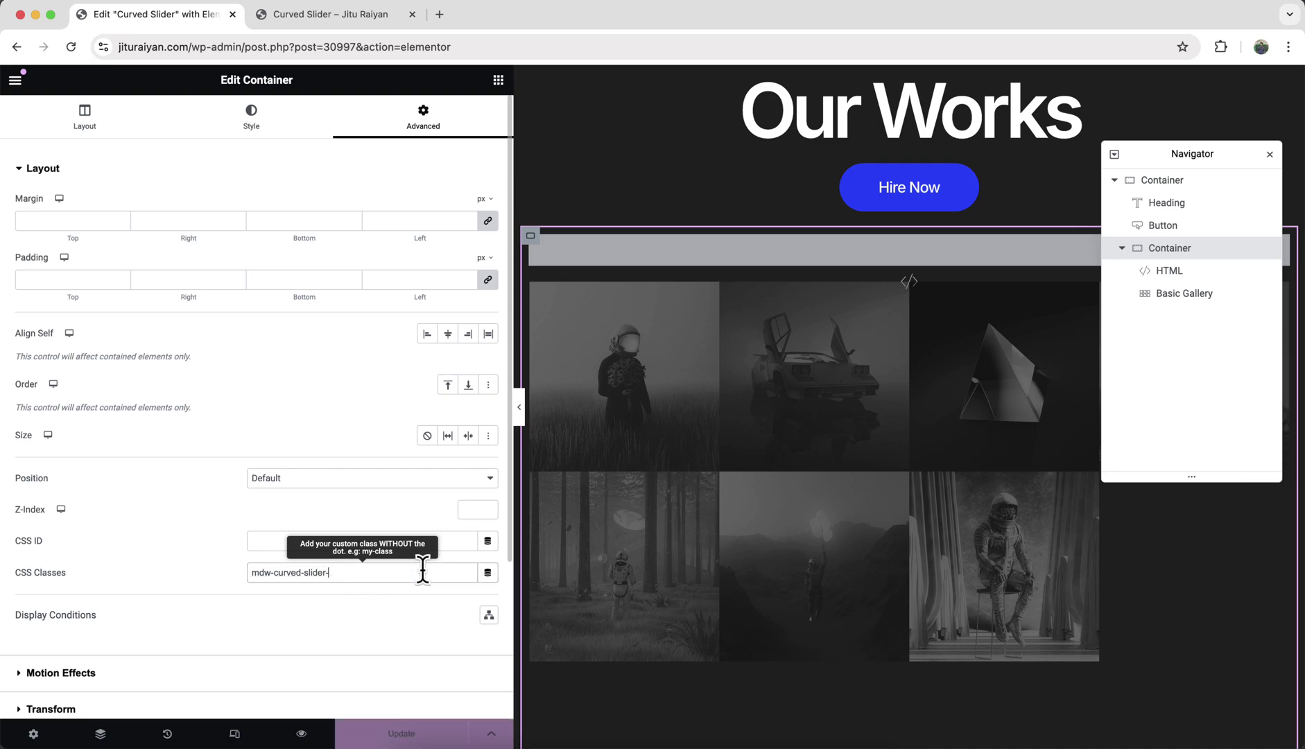
key("ctrl+Tab")
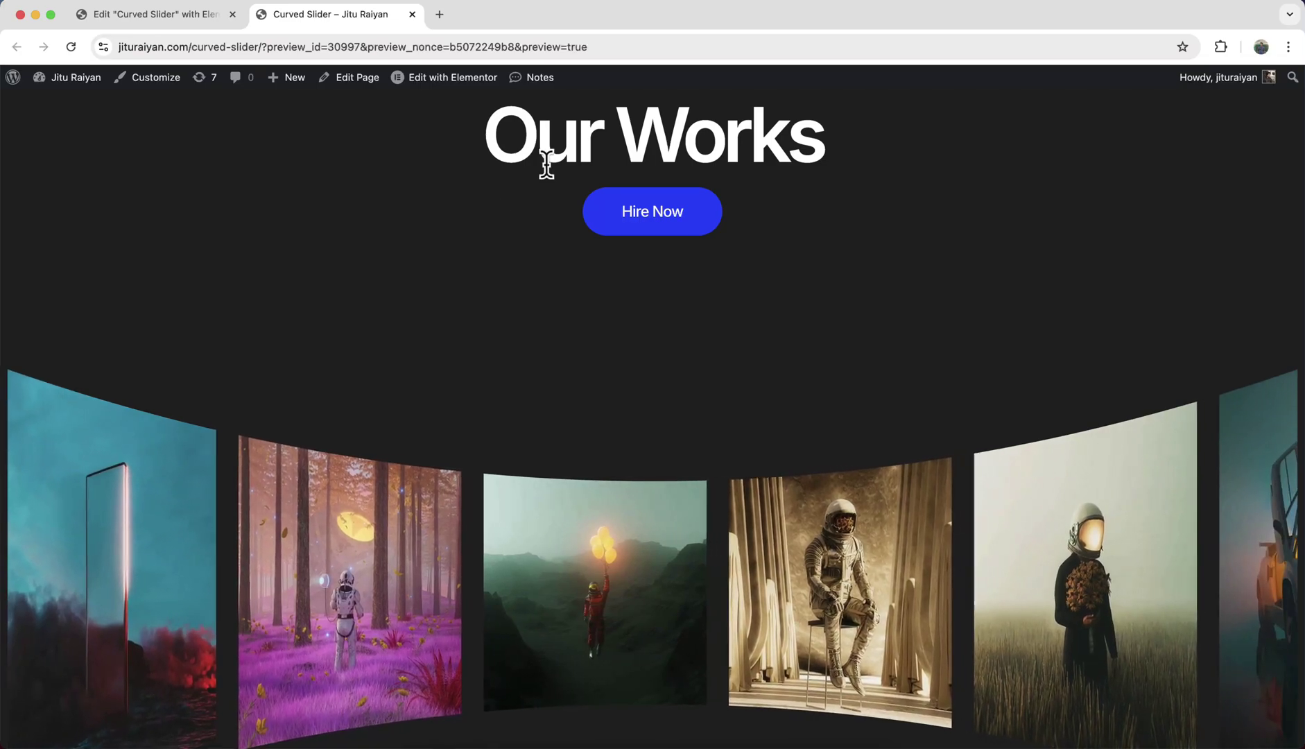
scroll(573, 270, "down", 3)
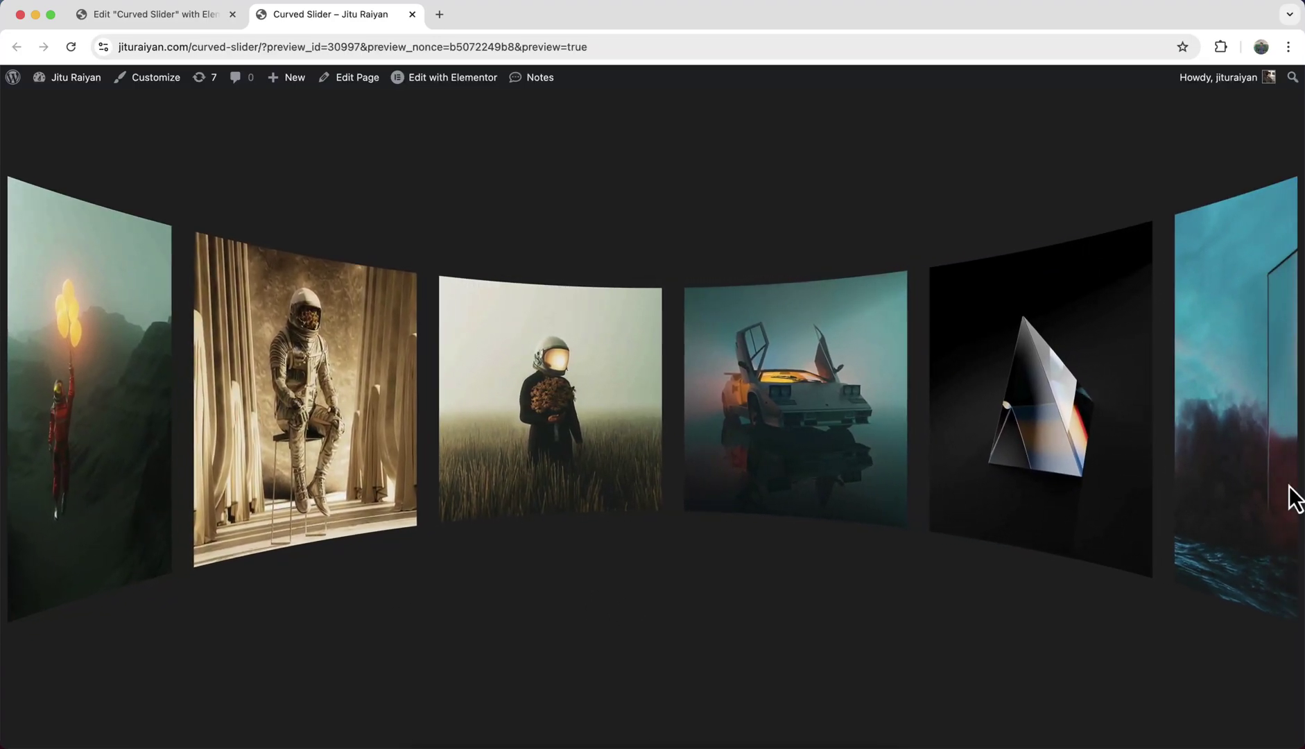
left_click(124, 13)
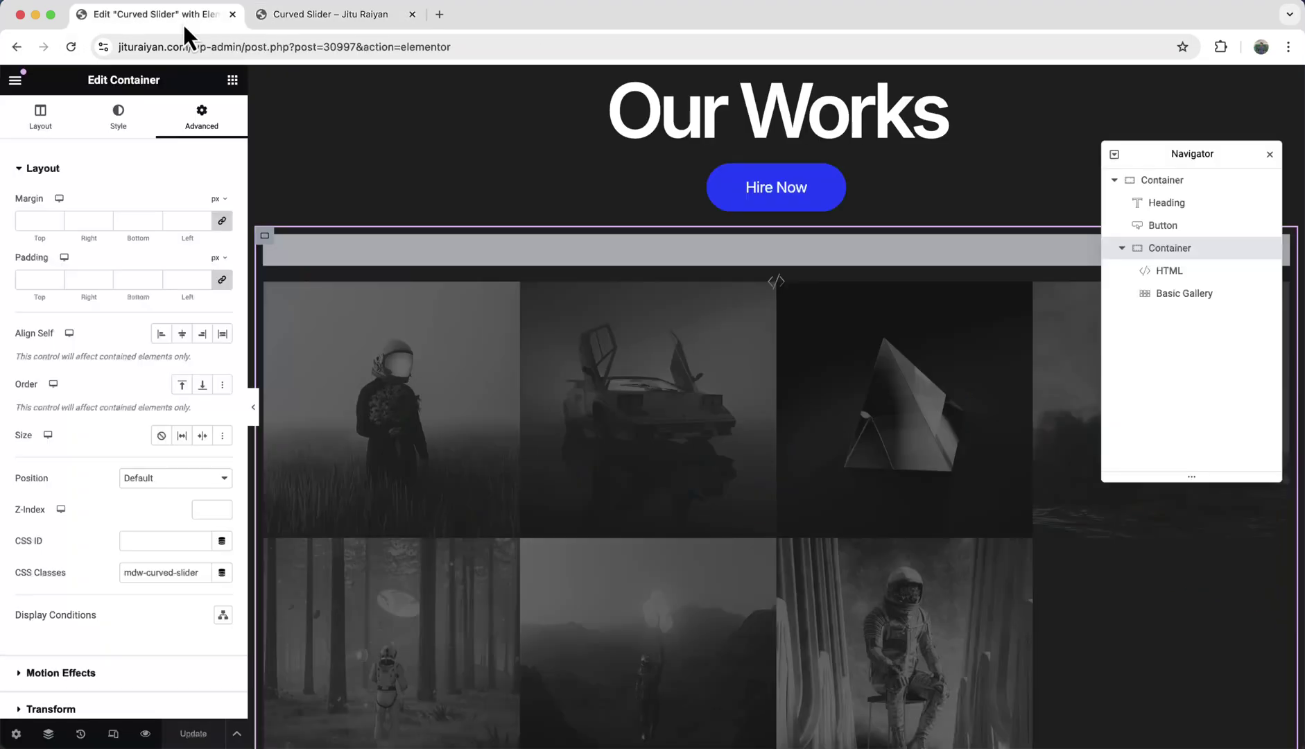
Step: Set the outer container padding to 0 and make the Our Works heading absolute, bottom-oriented, with no horizontal offset
left_click(1187, 182)
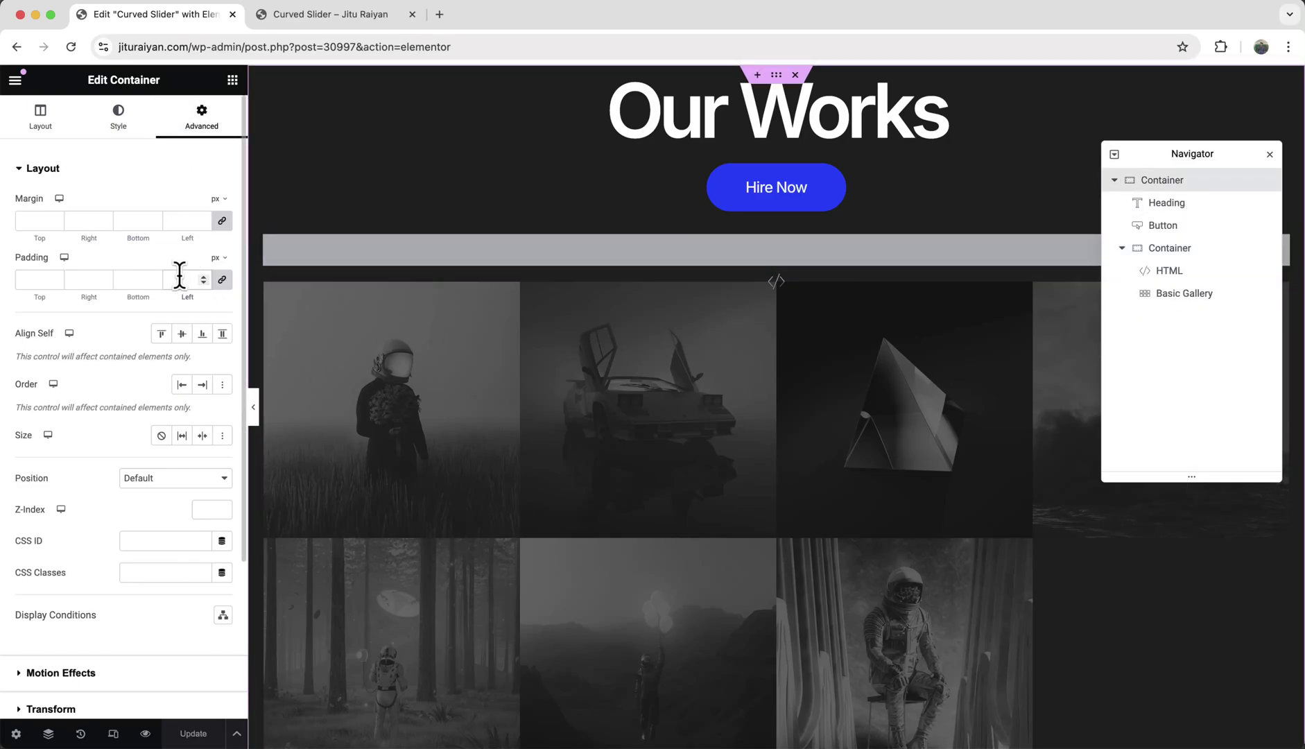
type("0")
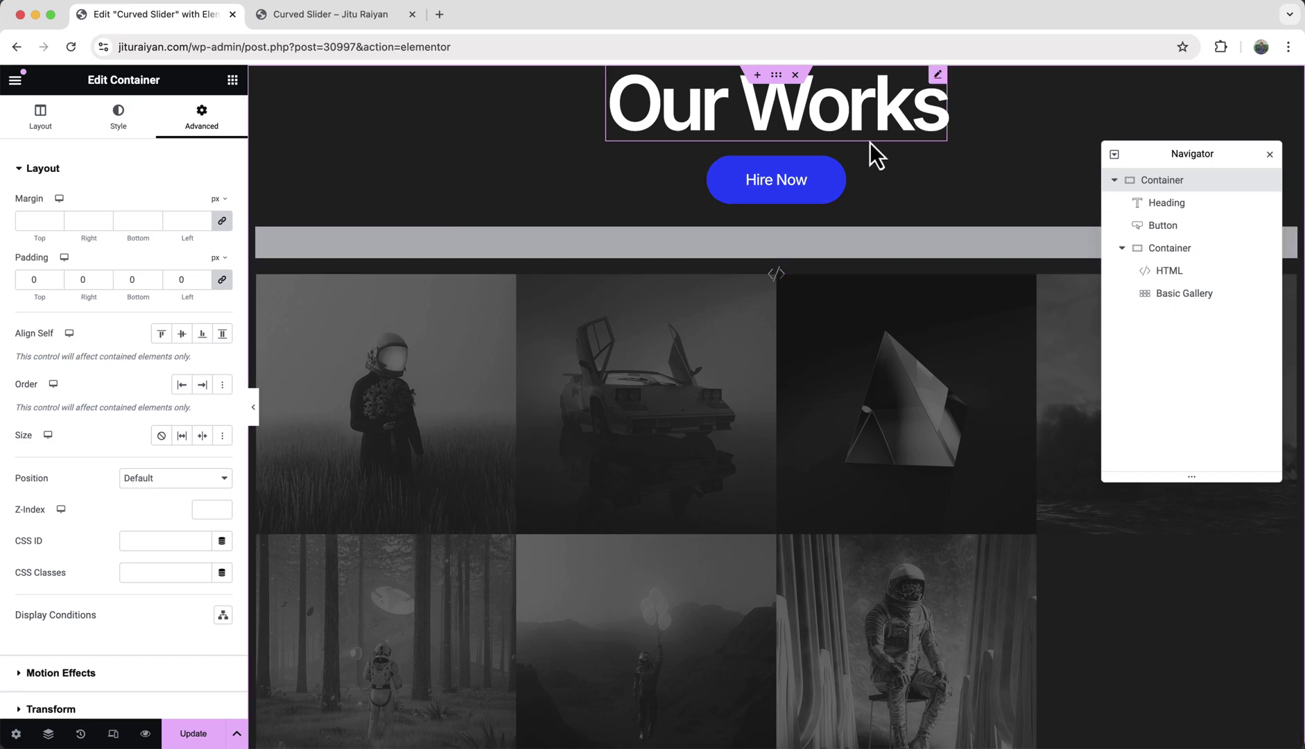
left_click(834, 117)
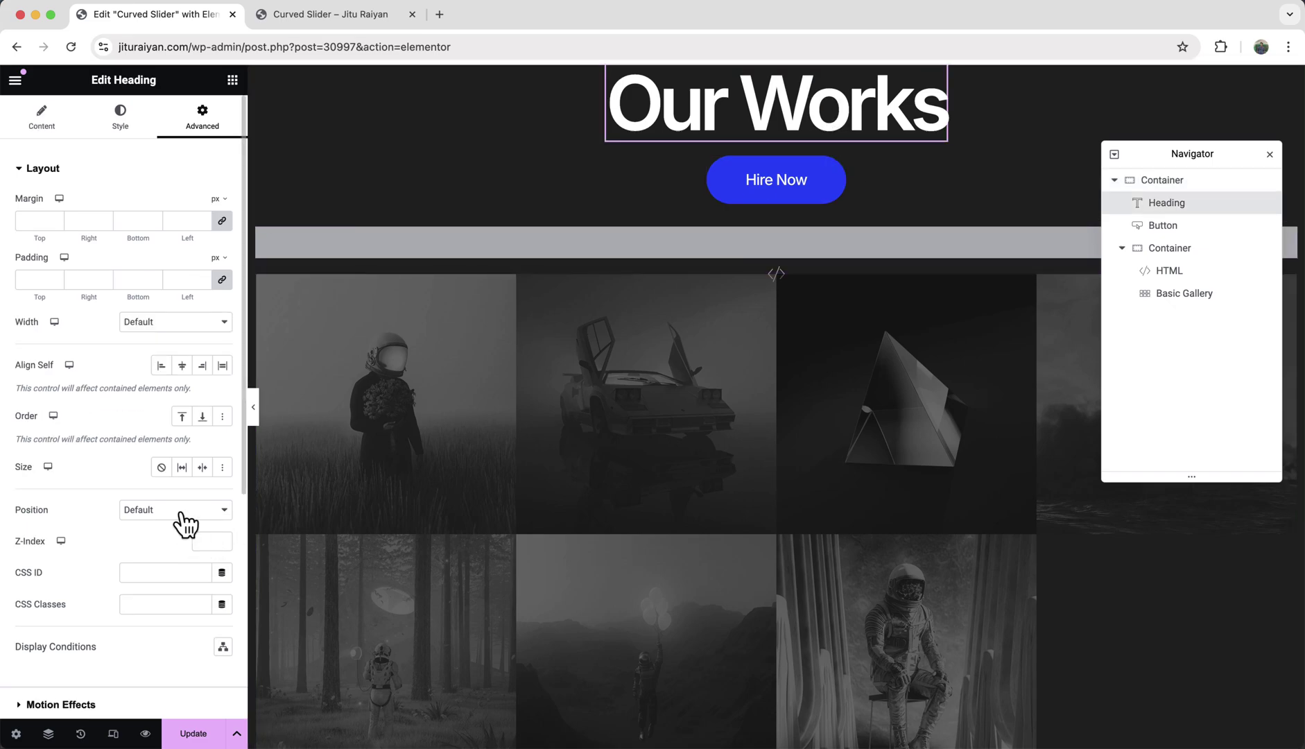
left_click(181, 517)
left_click(149, 527)
scroll(208, 576, "down", 2)
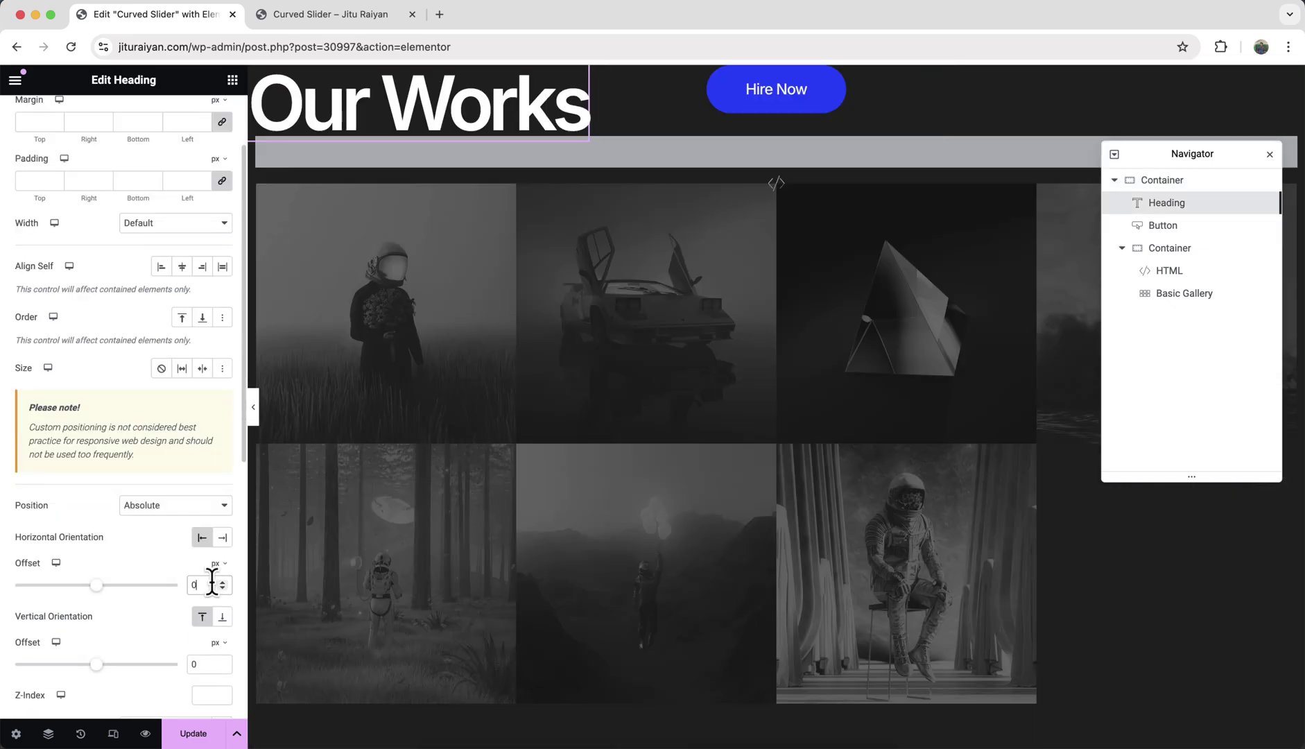
left_click(212, 585)
key("BackSpace")
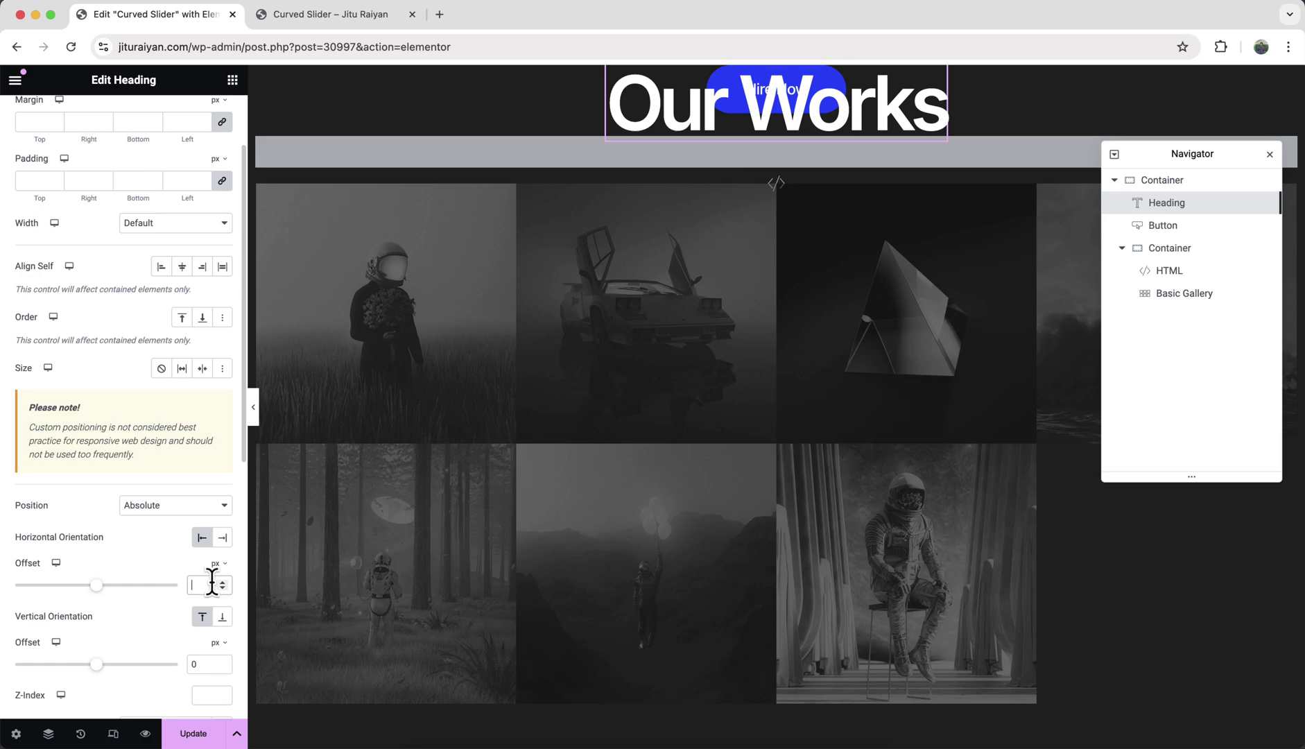
left_click(222, 616)
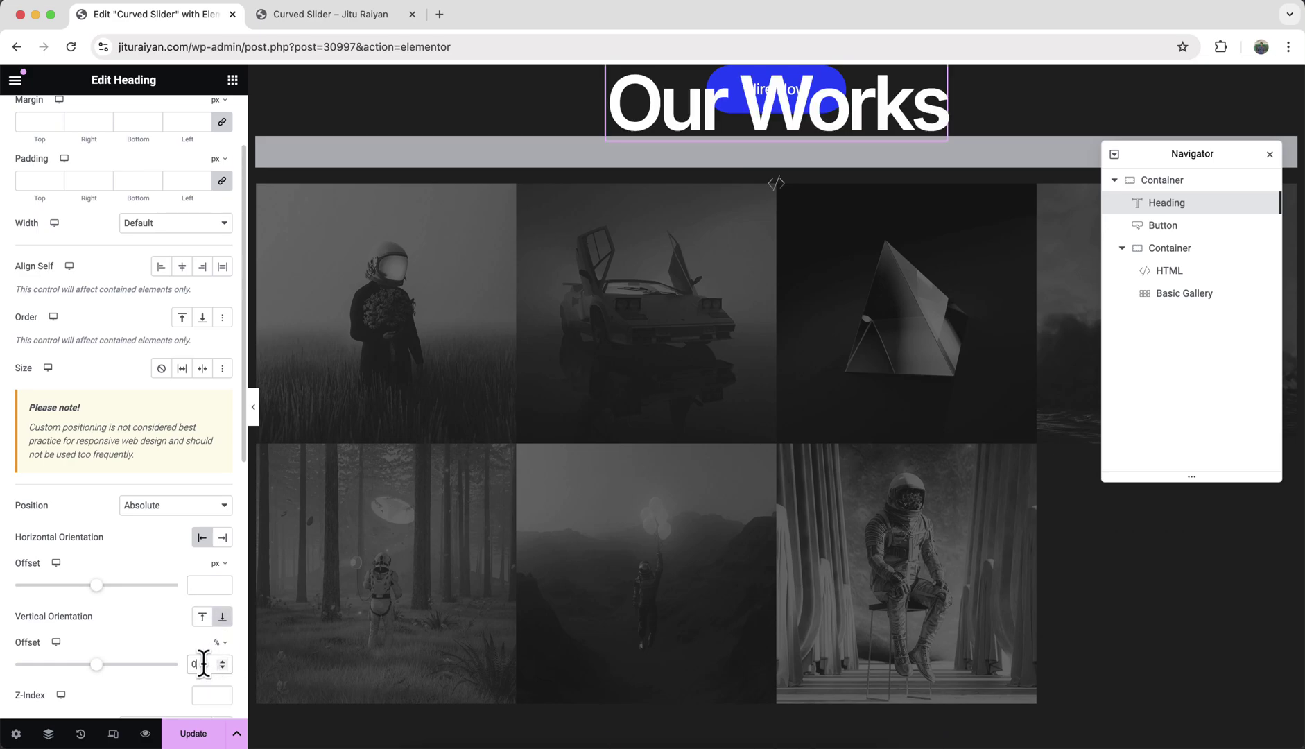
Step: Give the heading a 76% bottom offset and make the Hire Now button absolutely positioned
type("76")
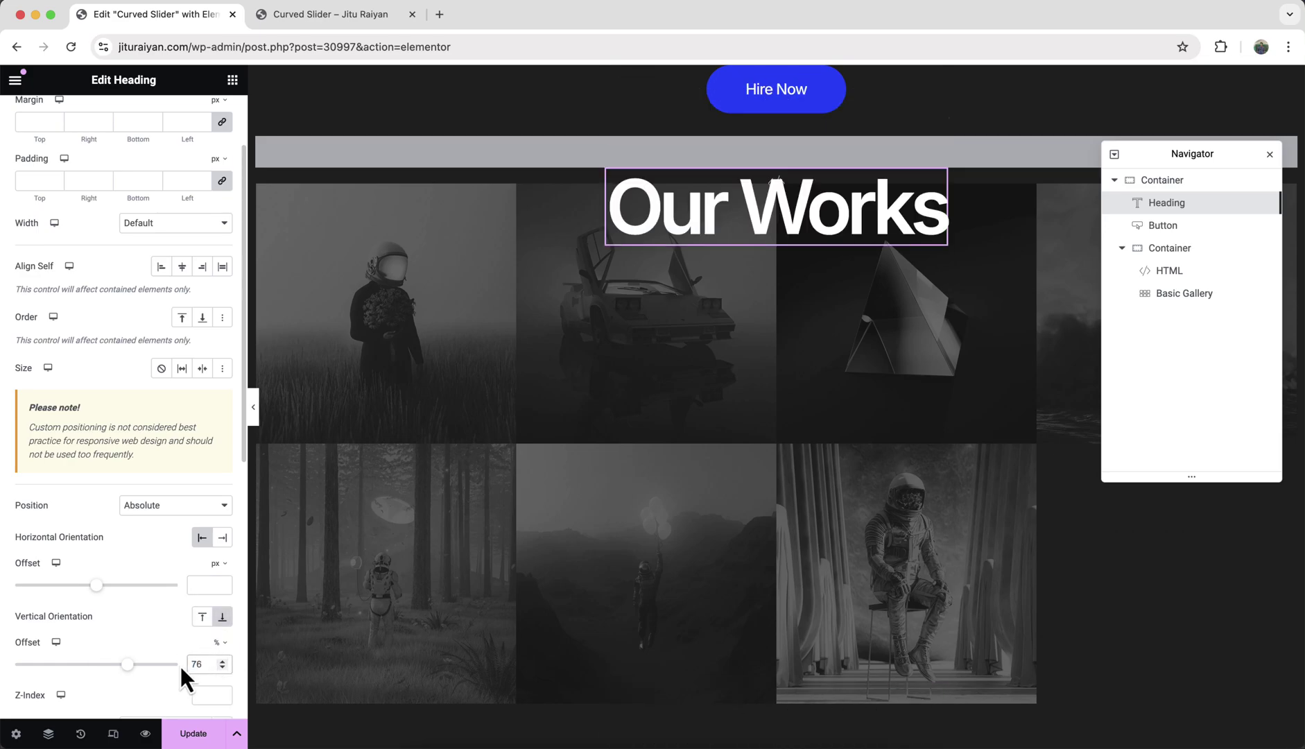
scroll(180, 665, "up", 1)
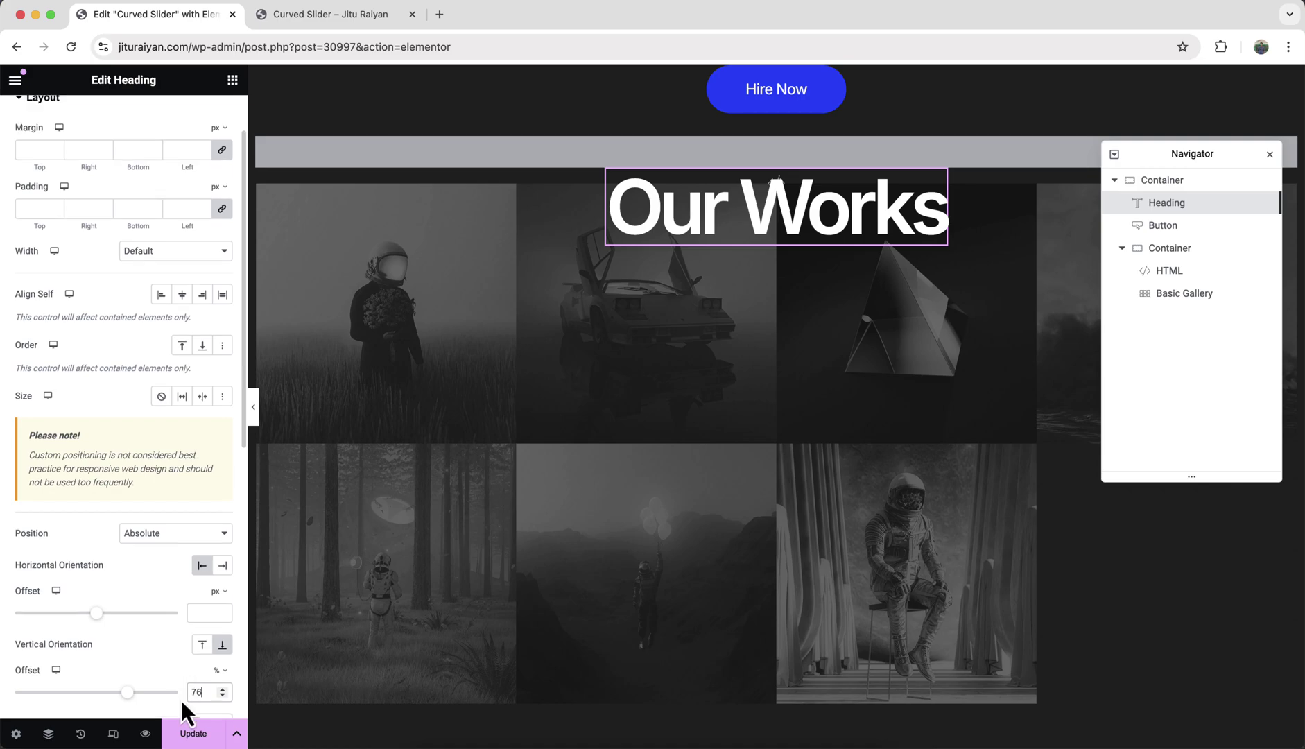
left_click(1224, 229)
left_click(166, 513)
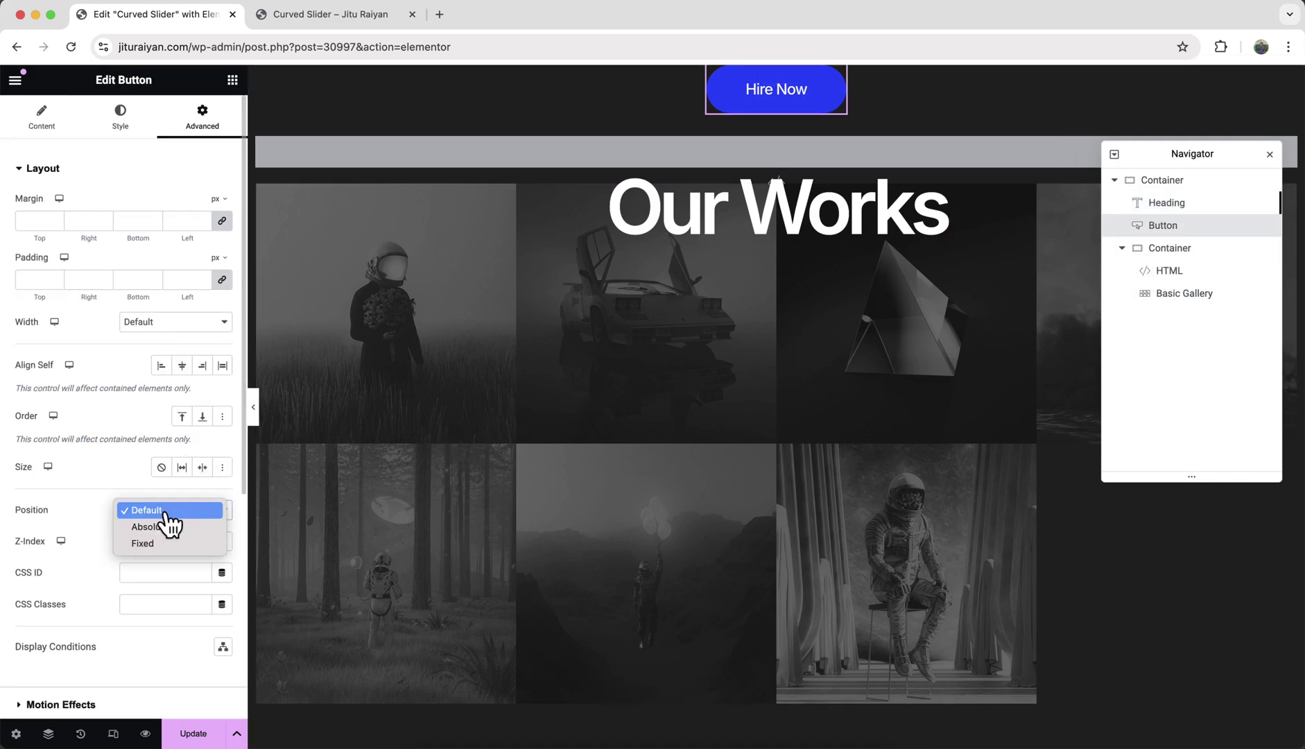
left_click(165, 526)
Step: Clear the button's horizontal offset, set its vertical offset to 78, and check the narrowed preview
scroll(174, 520, "down", 5)
left_click(198, 514)
key("BackSpace")
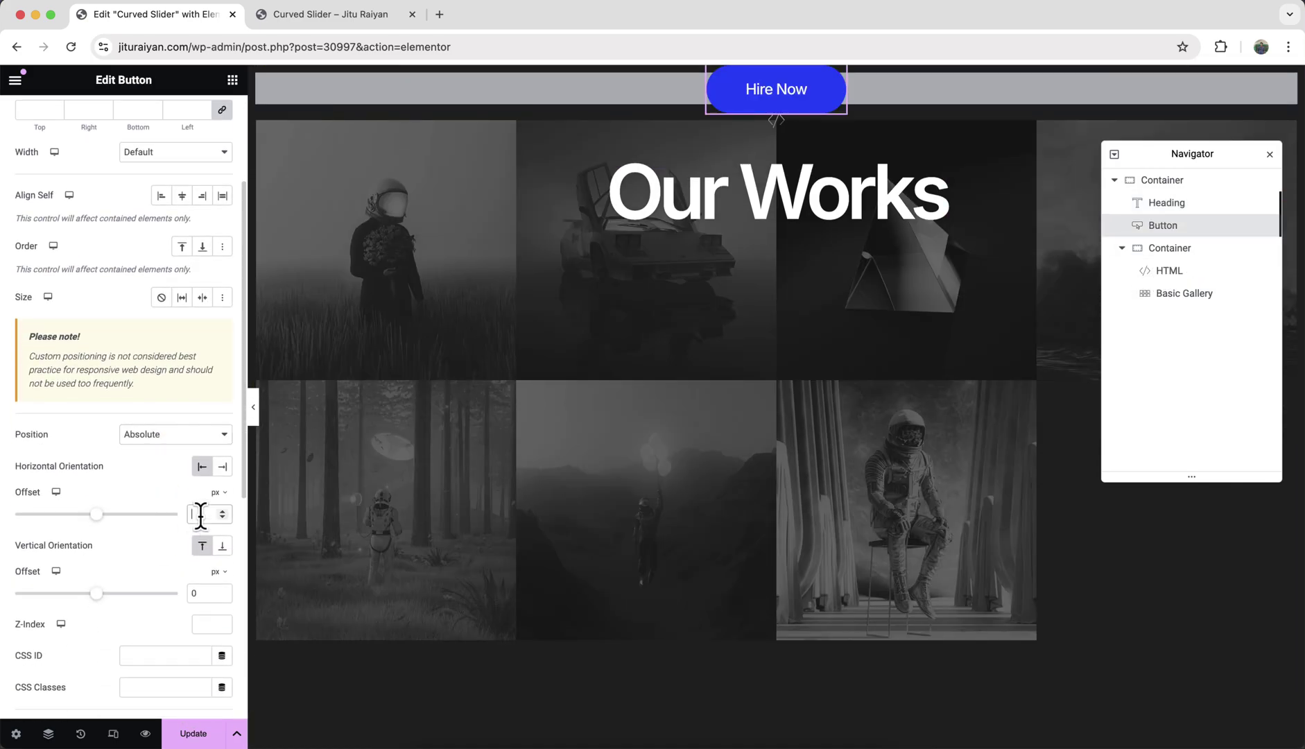
left_click(218, 572)
type("78")
key("ctrl+Tab")
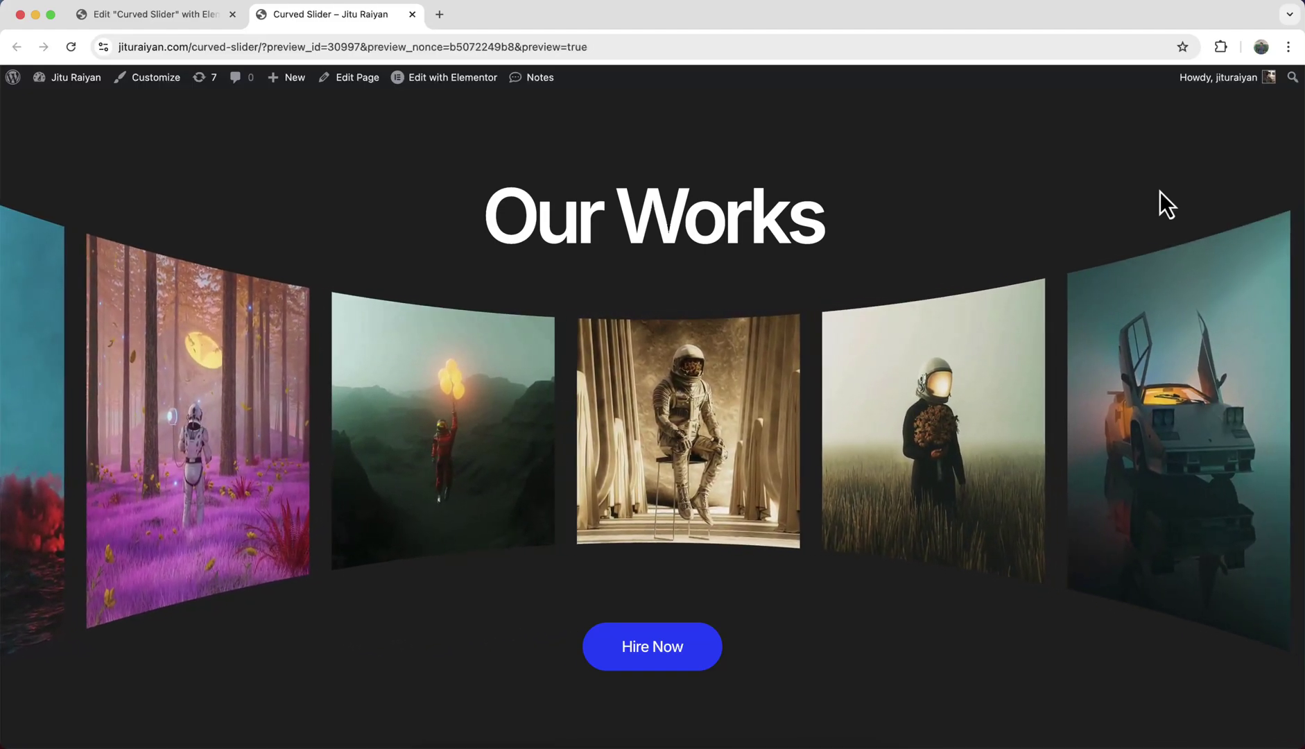
left_click_drag(1304, 198, 697, 204)
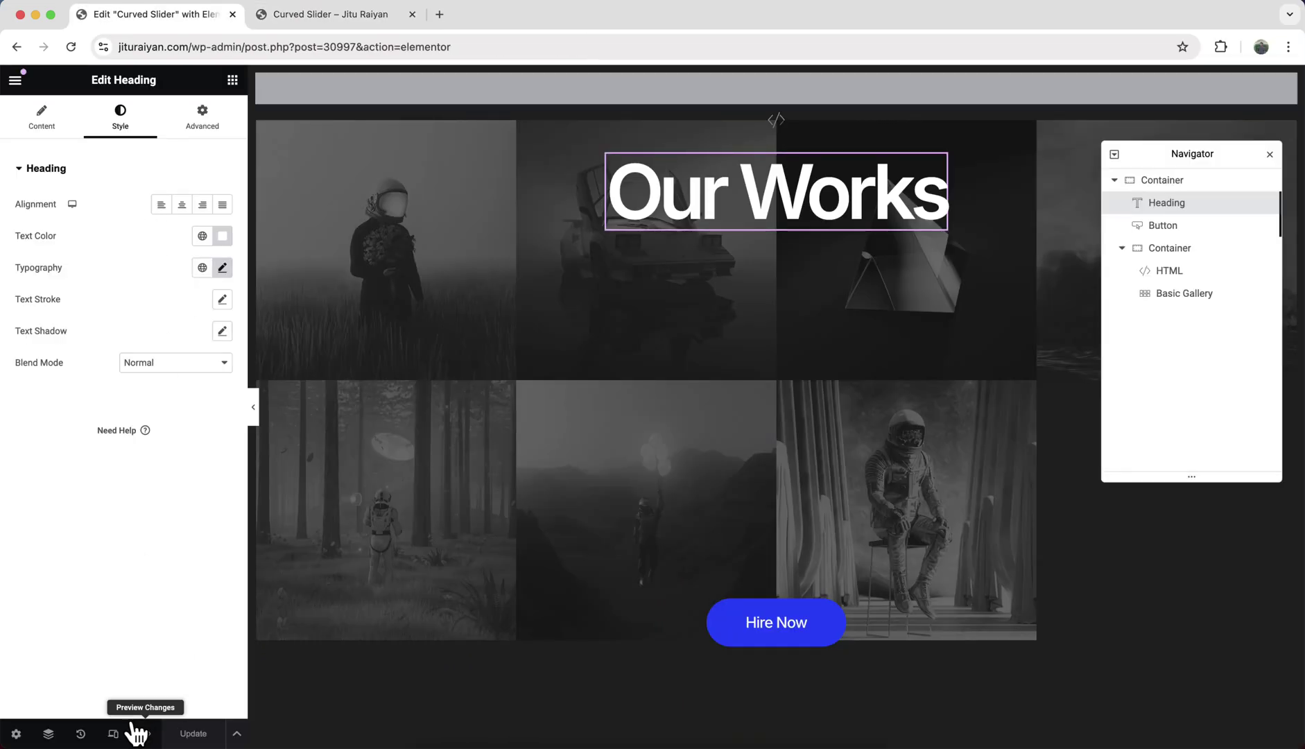
Step: In tablet view, set the Our Works heading font size to 70
left_click(114, 733)
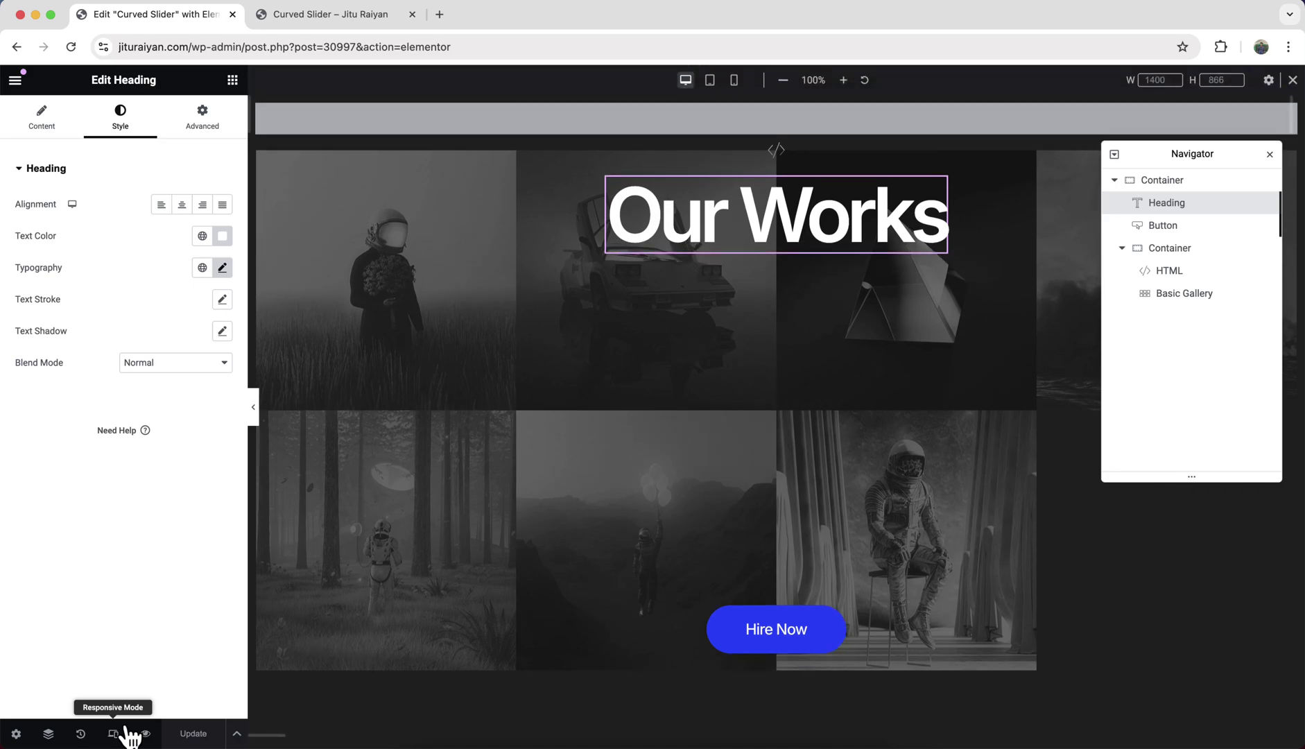
left_click(709, 80)
left_click(222, 267)
double_click(191, 385)
type("70")
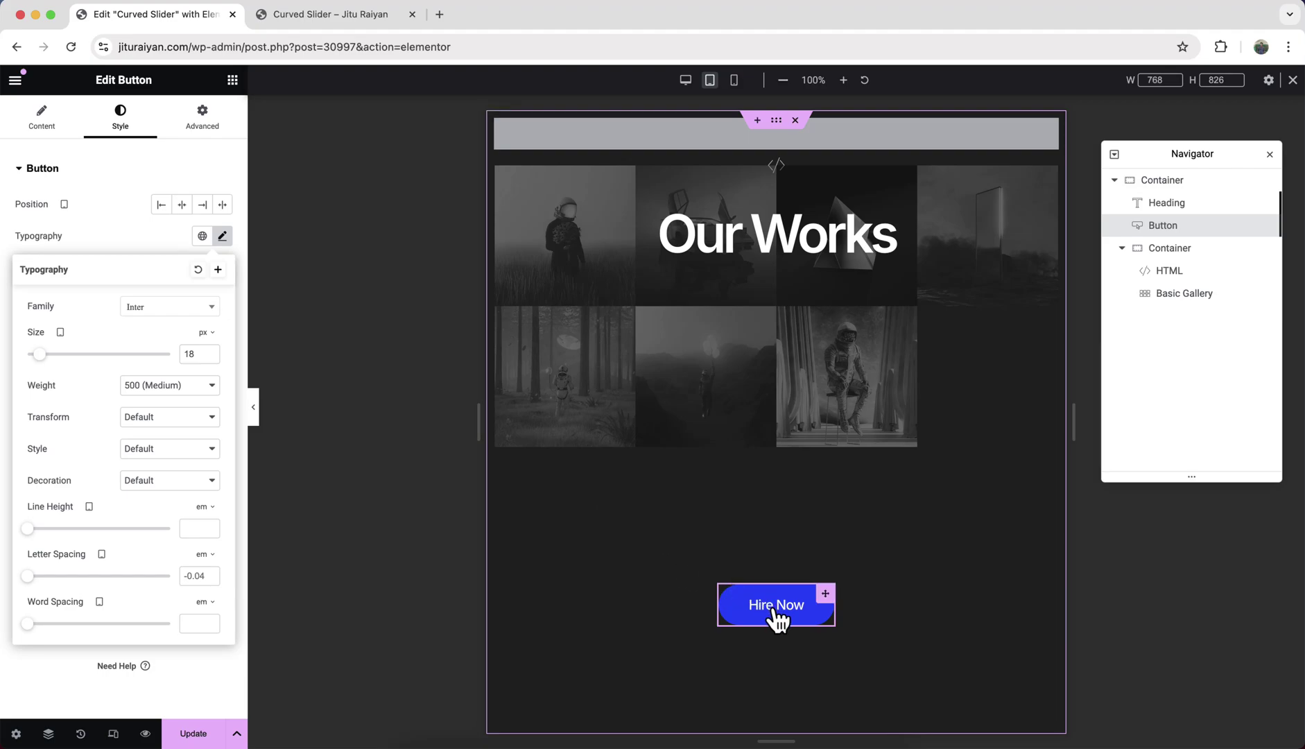
left_click(59, 657)
left_click(203, 128)
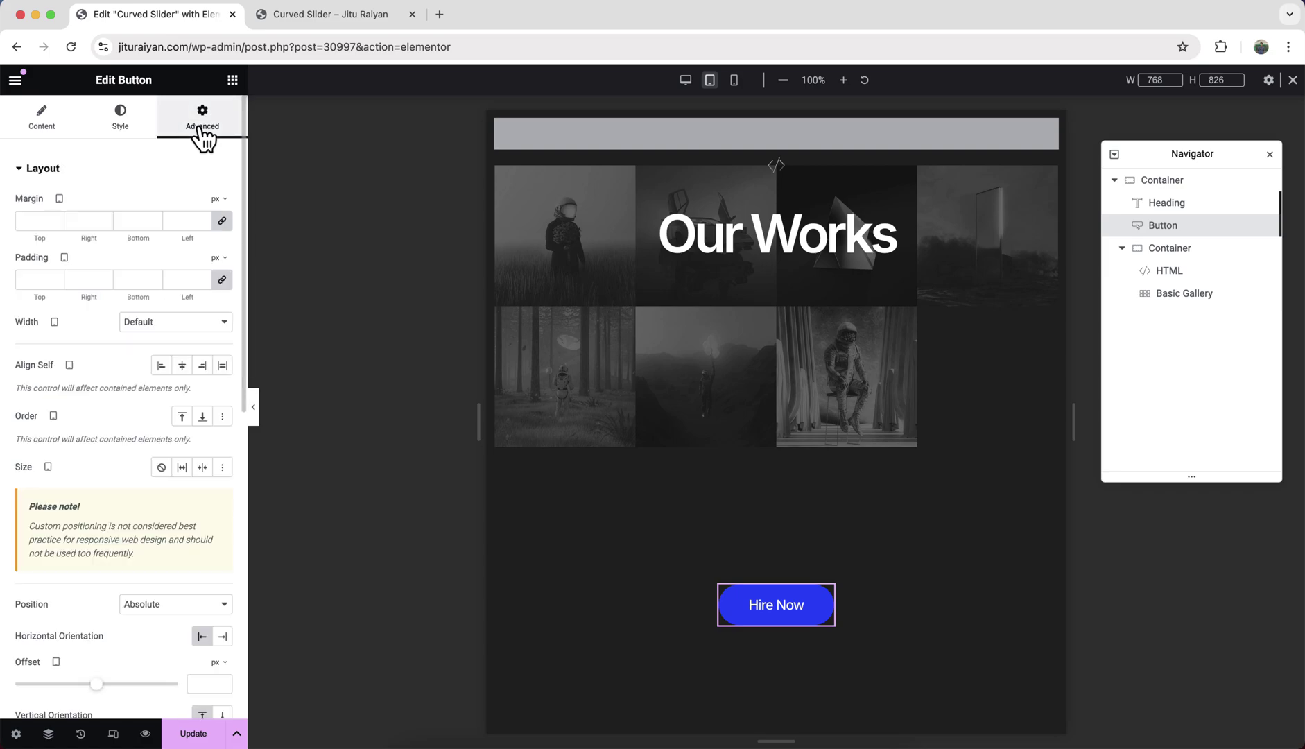
scroll(128, 546, "down", 5)
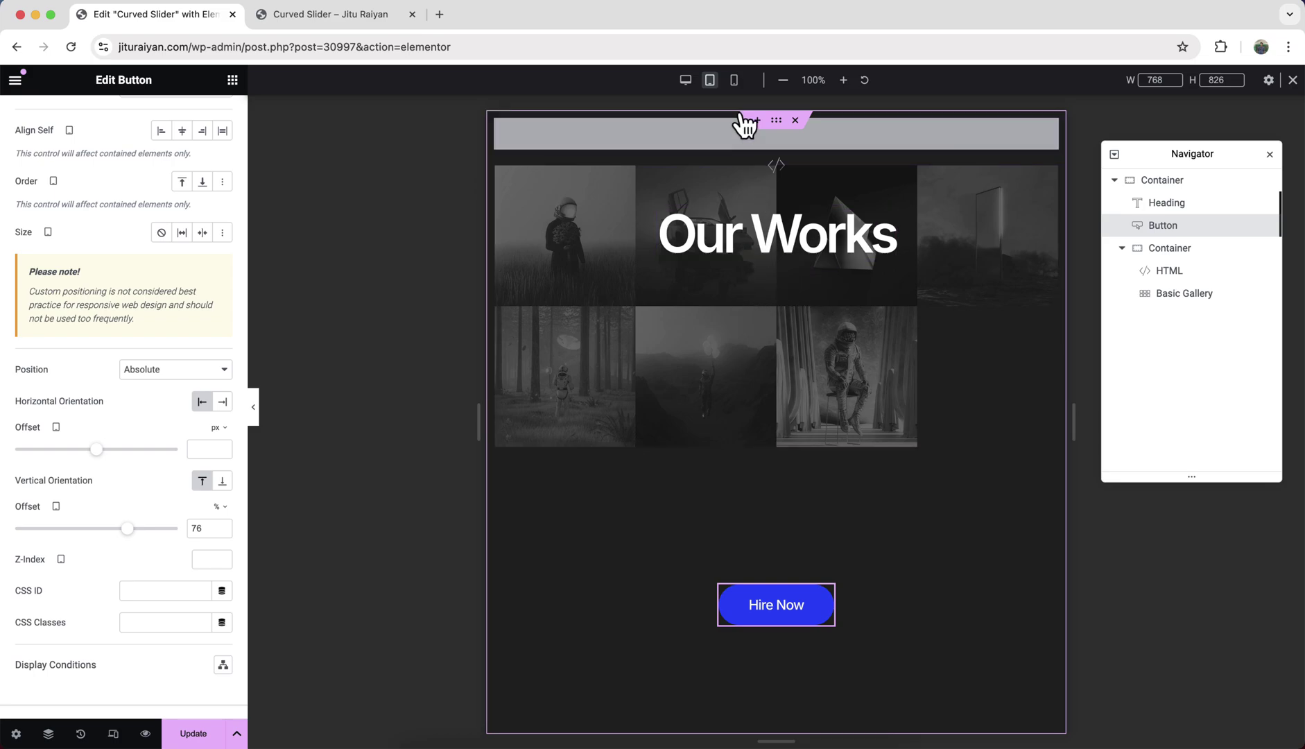
Step: In mobile view, set the Our Works heading font size to 55
left_click(734, 81)
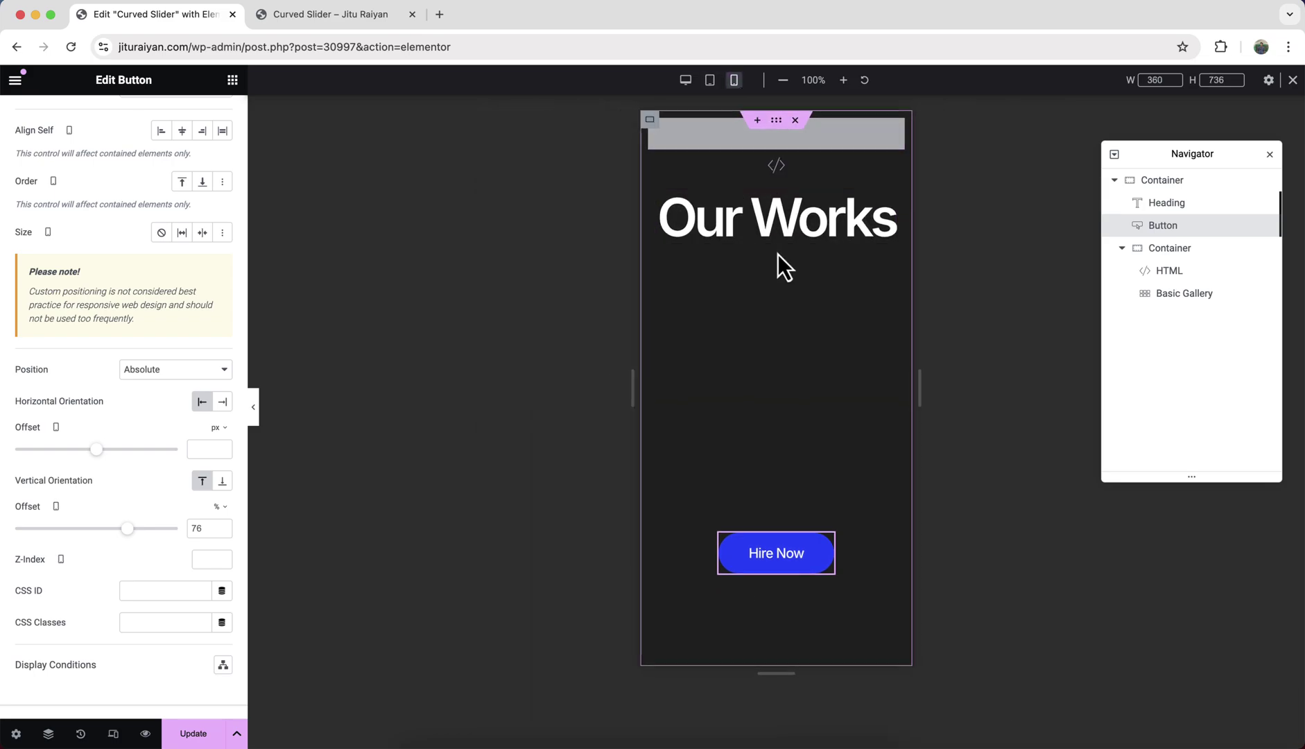
left_click(790, 233)
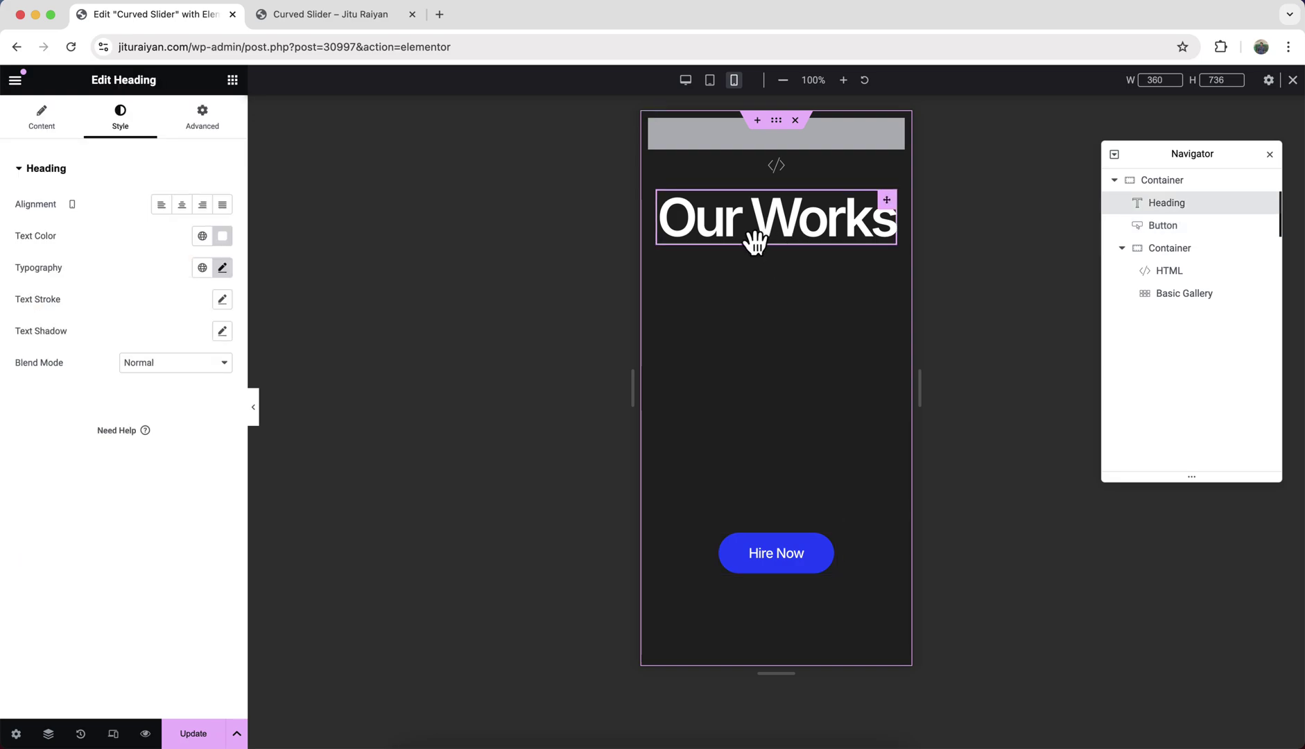
left_click(222, 269)
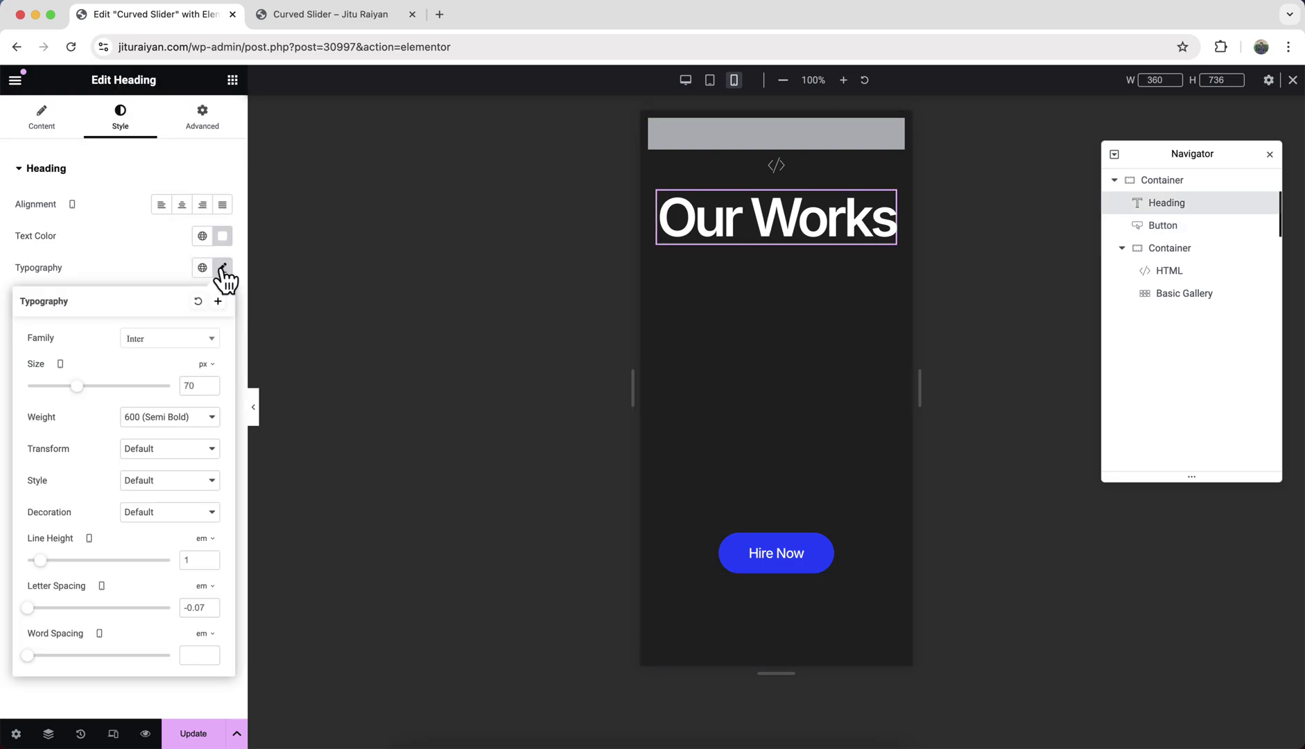
double_click(193, 386)
type("55")
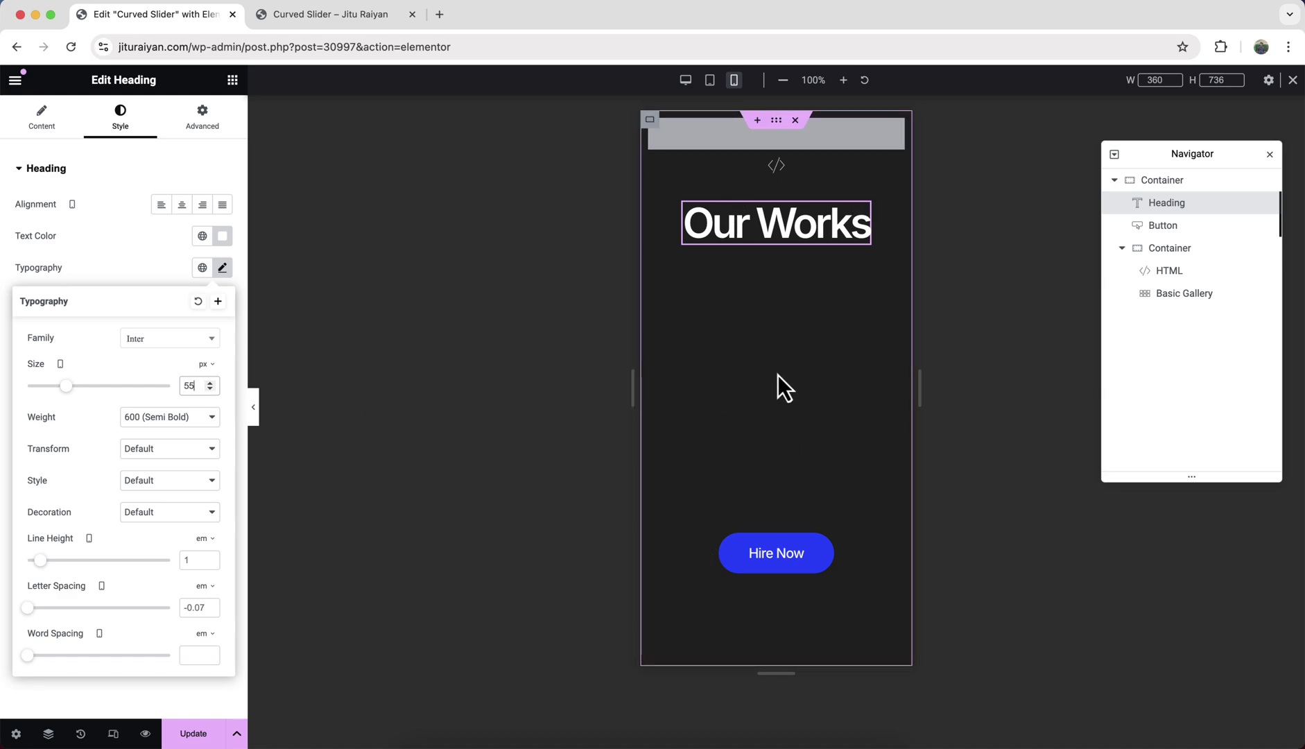
Step: Set the gallery's inner container minimum height to 600 px on mobile
left_click(1218, 248)
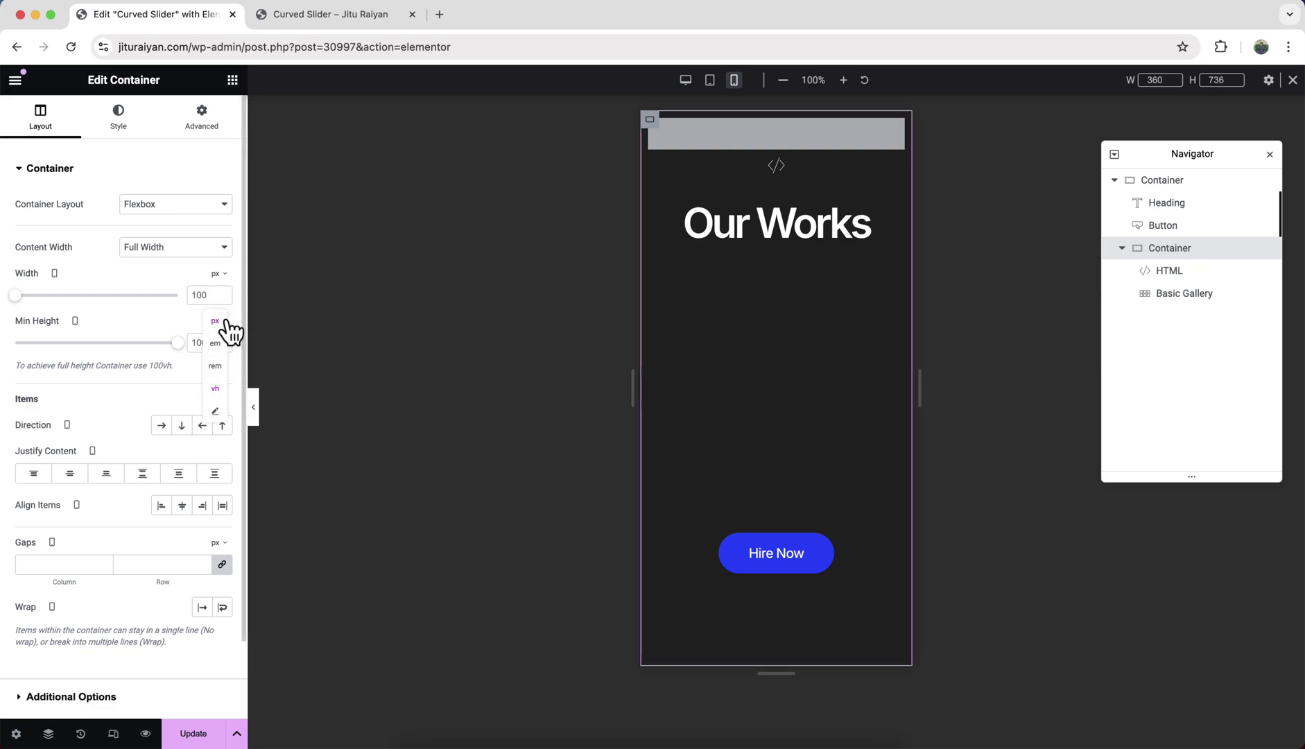
left_click(215, 321)
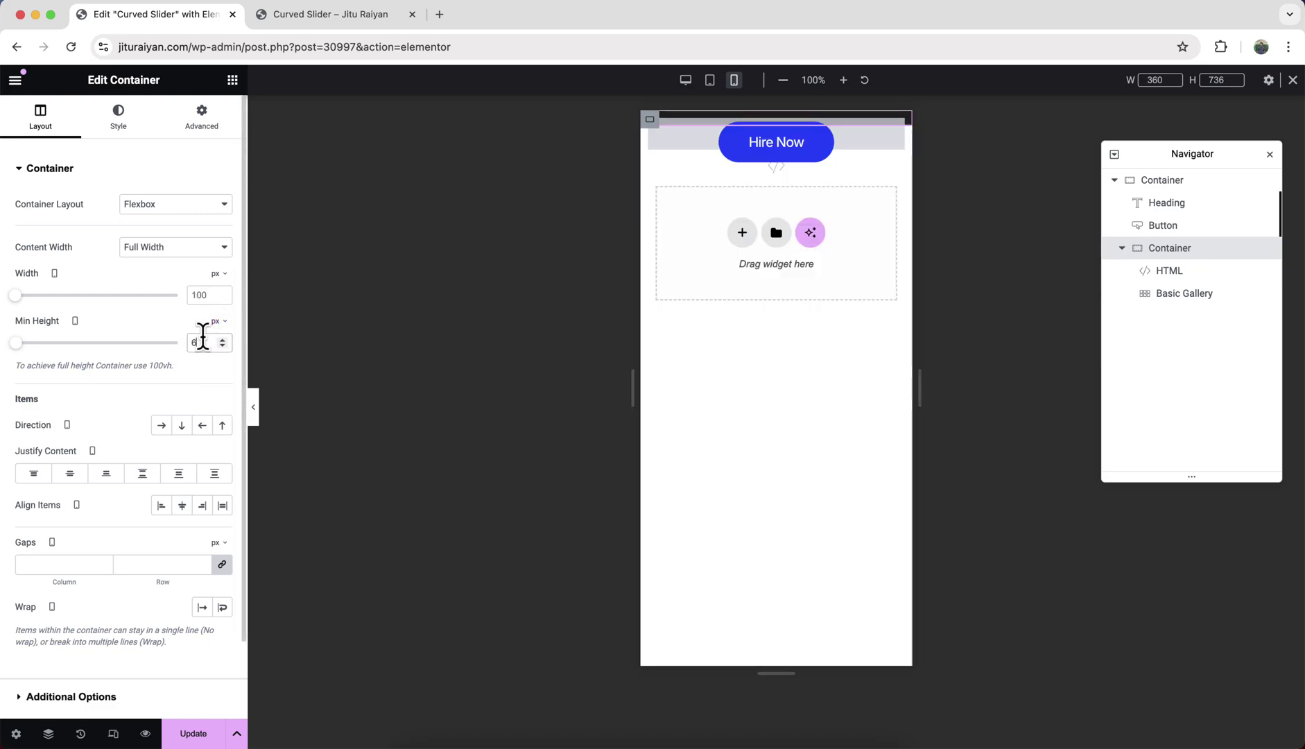
double_click(201, 342)
type("600")
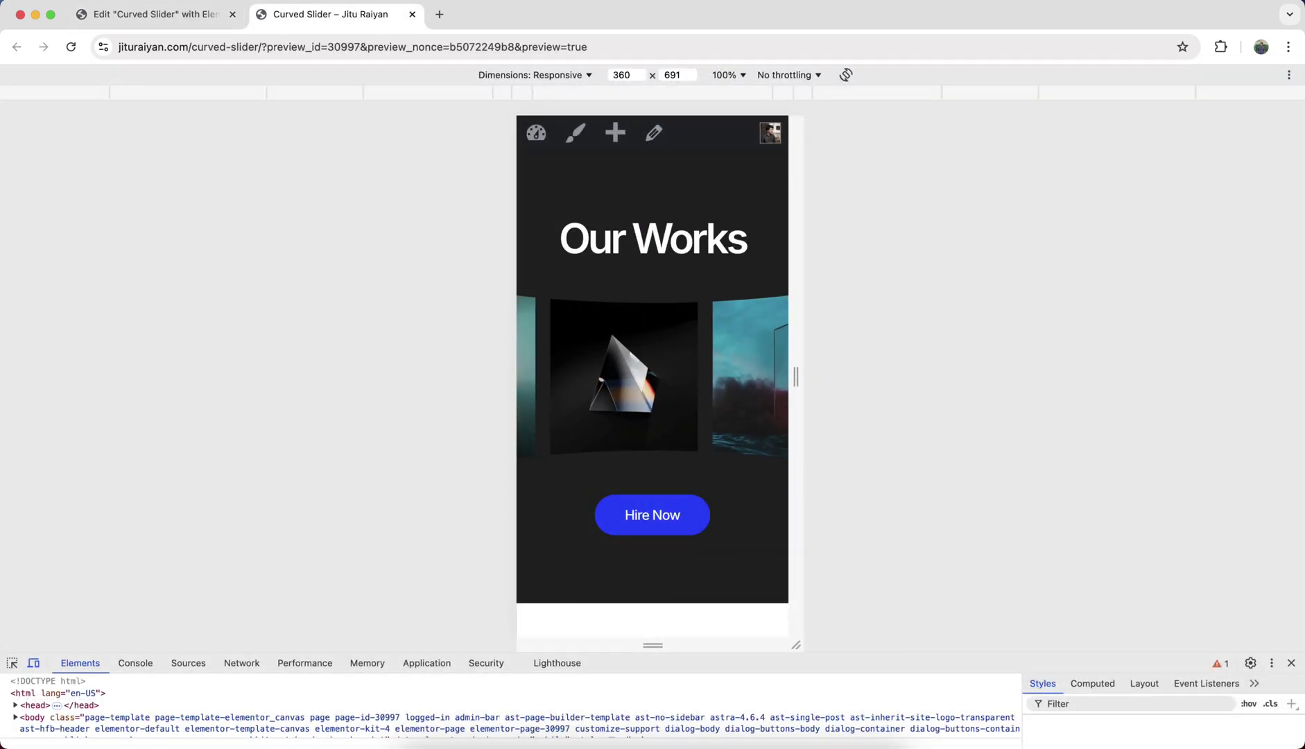